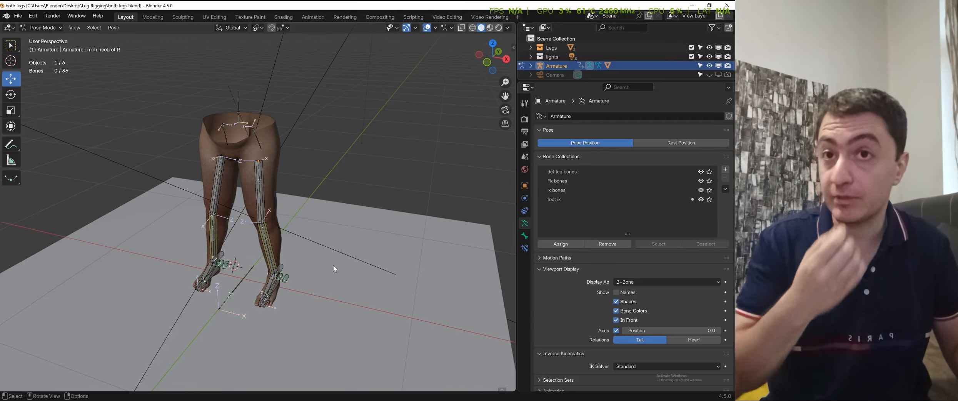
Examine the leg armature in Pose Mode, ending with a front view of the hips and upper leg bones
scroll(333, 266, up, 3)
middle_drag(320, 294, 282, 277)
scroll(284, 208, down, 2)
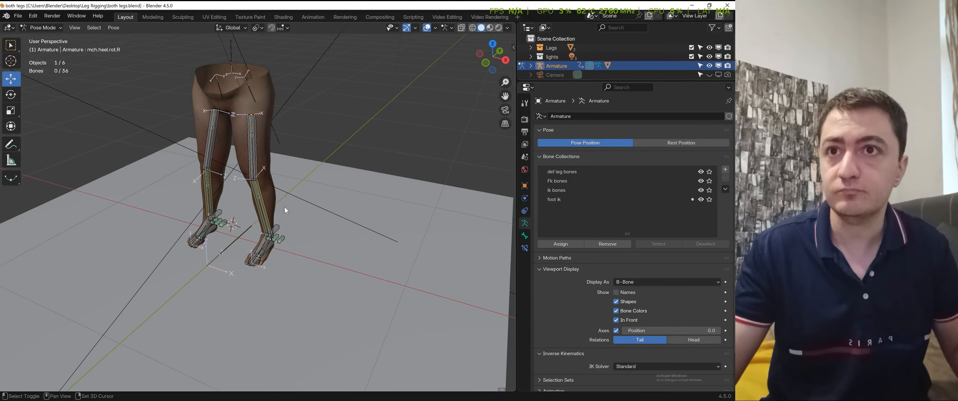
shift+middle_drag(284, 207, 288, 227)
scroll(271, 258, up, 3)
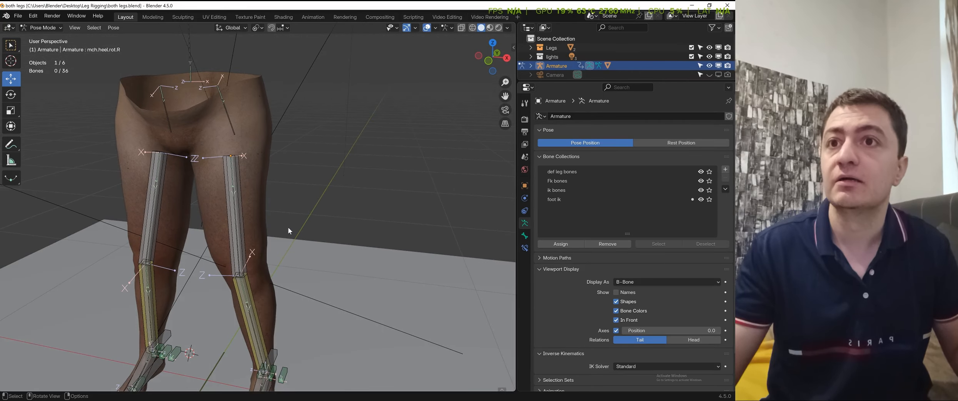
scroll(288, 227, down, 3)
middle_drag(272, 197, 235, 196)
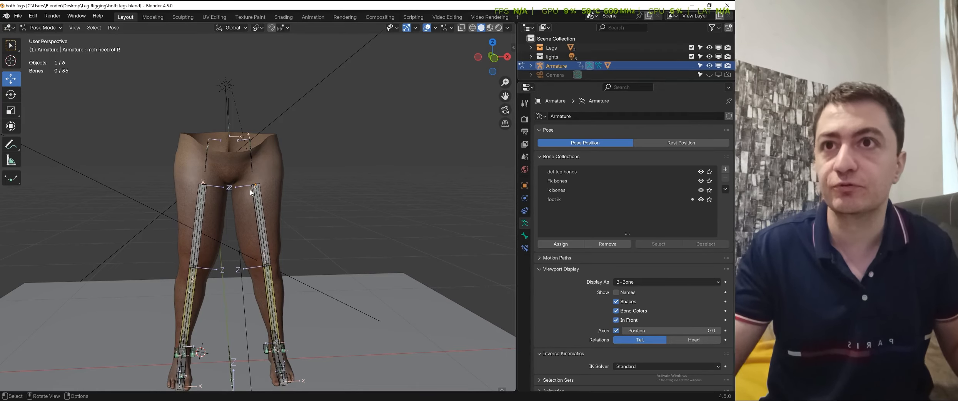
scroll(256, 194, up, 2)
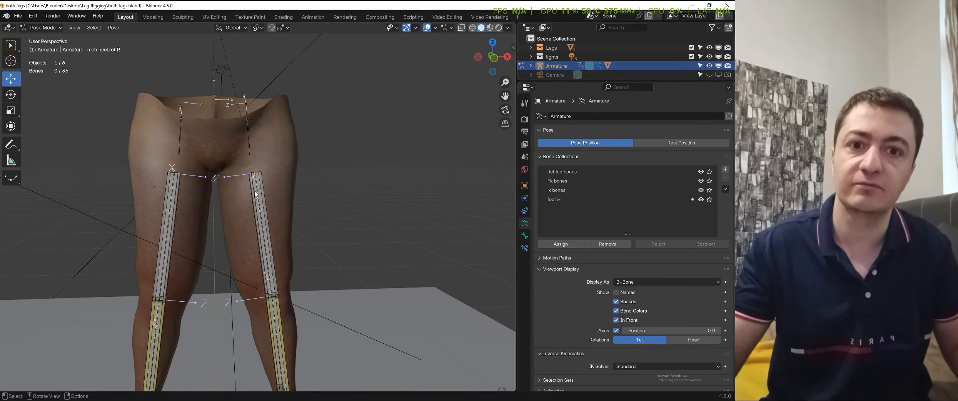
scroll(248, 208, up, 3)
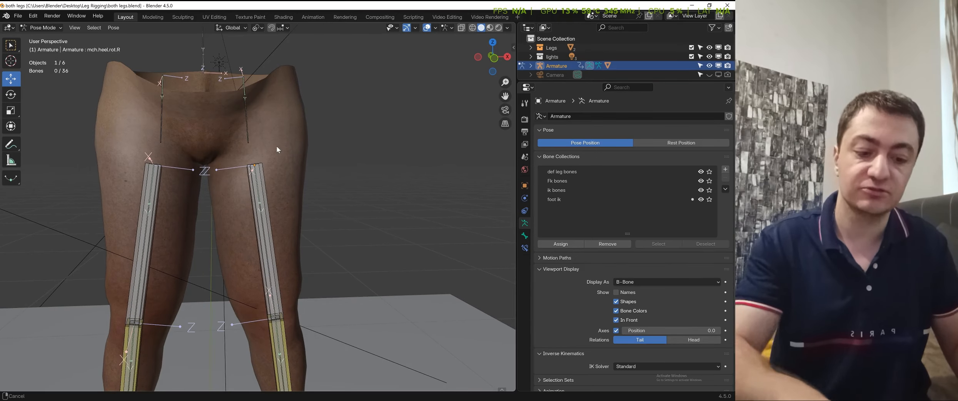
key(KP_1)
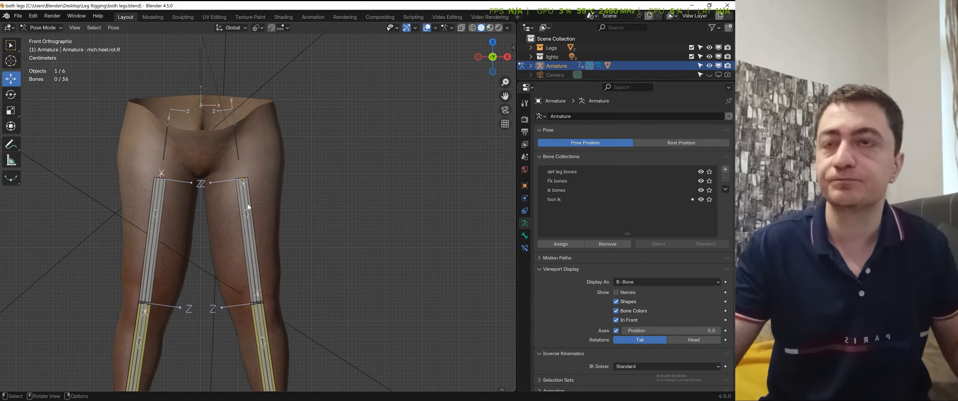
scroll(235, 201, up, 3)
middle_drag(242, 165, 245, 203)
key(KP_1)
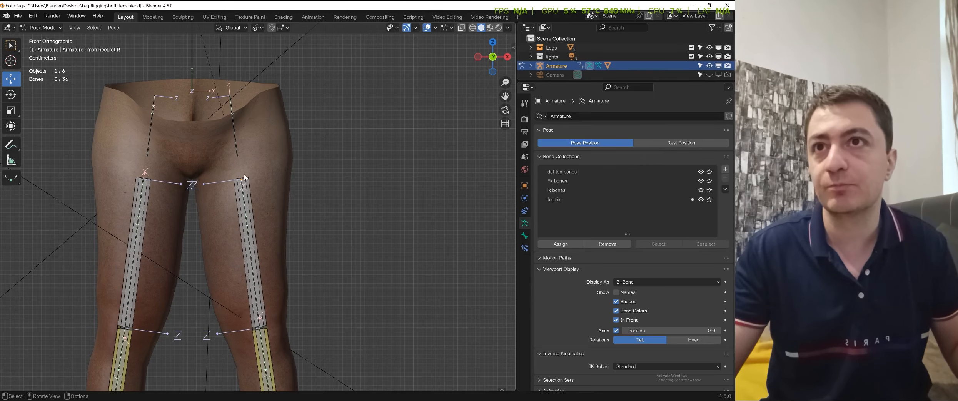
In Edit Mode, select the overlapping joints at the head of the left upper leg and snap the 3D cursor to them
key(ctrl+Tab)
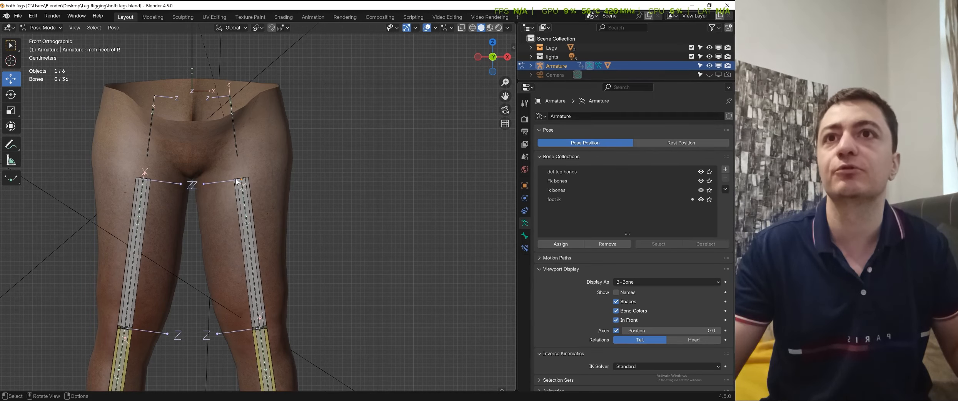
click(273, 181)
scroll(254, 161, up, 4)
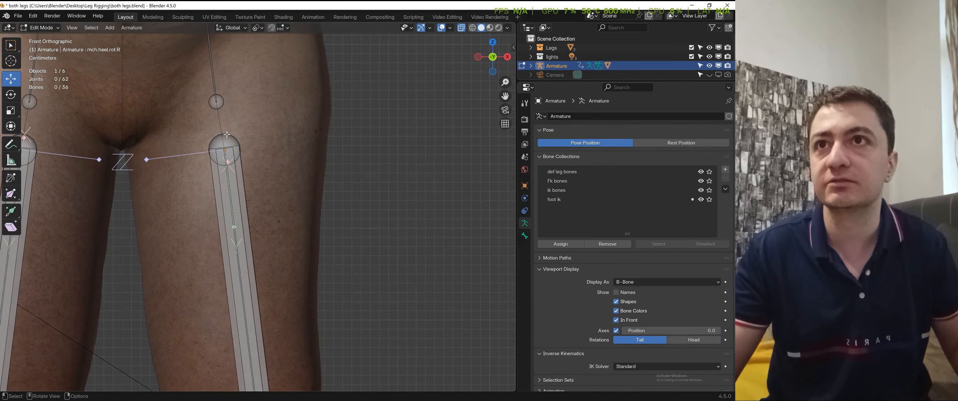
click(225, 150)
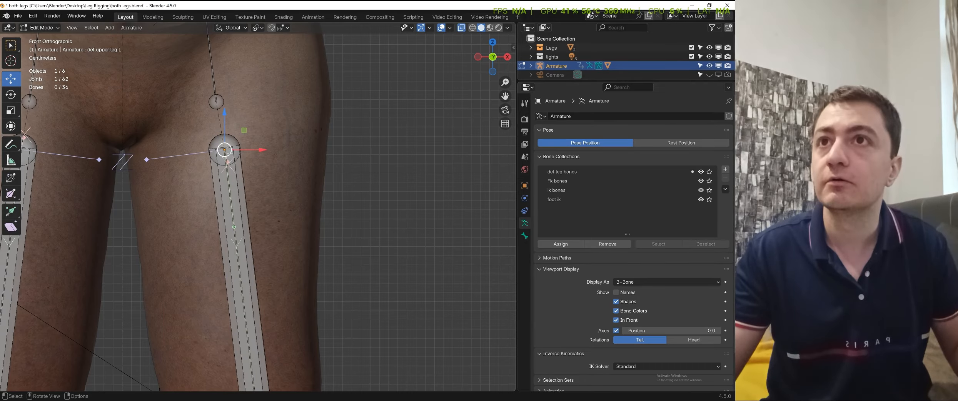
drag(201, 127, 252, 174)
scroll(304, 199, down, 1)
middle_drag(305, 199, 321, 230)
scroll(252, 242, down, 3)
scroll(321, 229, up, 1)
key(shift+s)
click(331, 279)
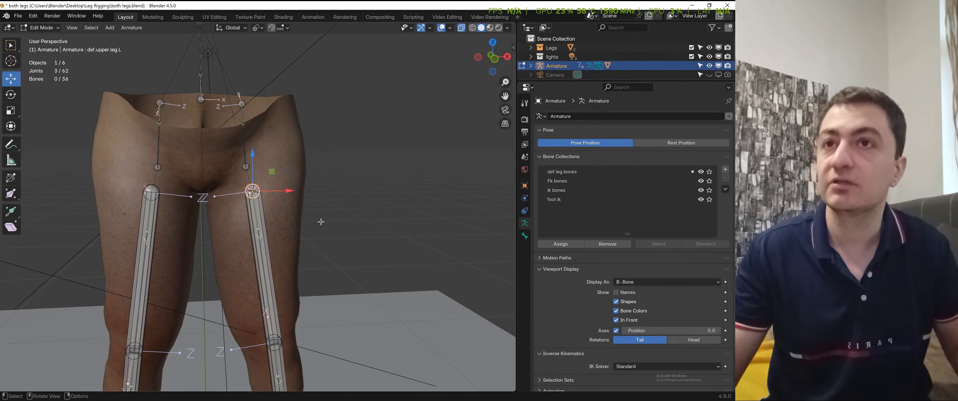
In front view, add a bone at the 3D cursor and scale it down to about 53 cm long
key(KP_1)
key(shift+a)
key(KP_5)
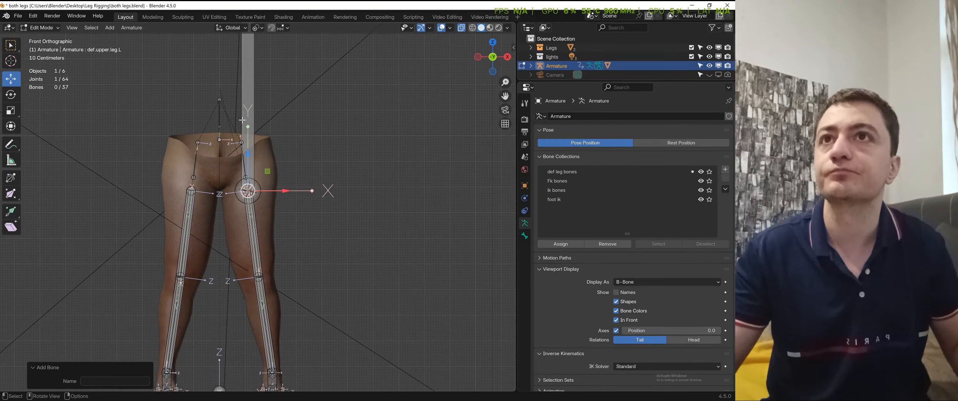
click(248, 120)
shift+middle_drag(316, 111, 303, 160)
key(s)
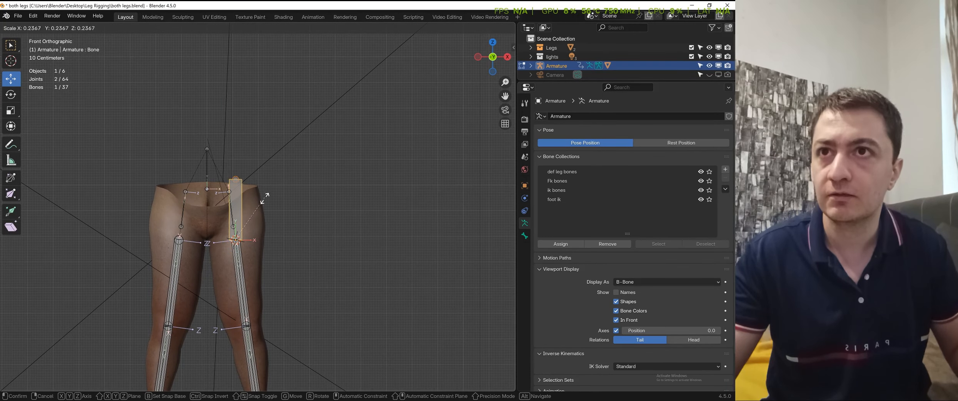
click(263, 199)
scroll(307, 139, up, 2)
key(s)
click(278, 191)
shift+middle_drag(289, 203, 303, 132)
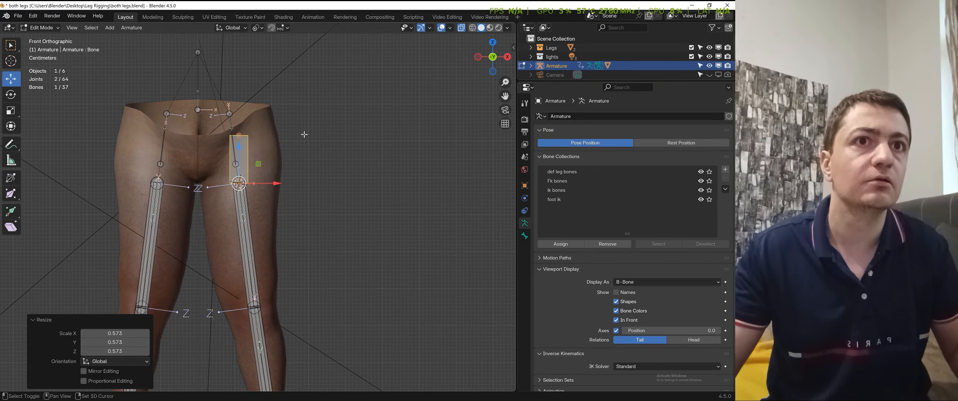
Turn off Deform for the new bone and scale it down to about 26 cm long with a narrower B-Bone display
click(524, 236)
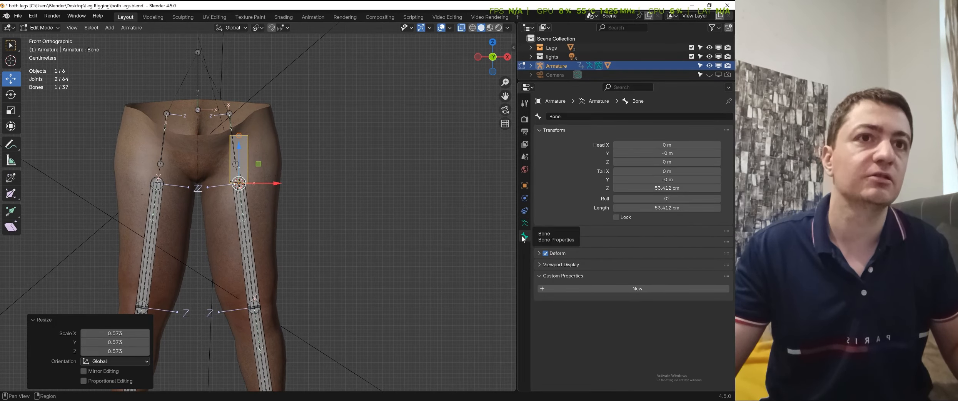
click(546, 254)
scroll(321, 163, up, 3)
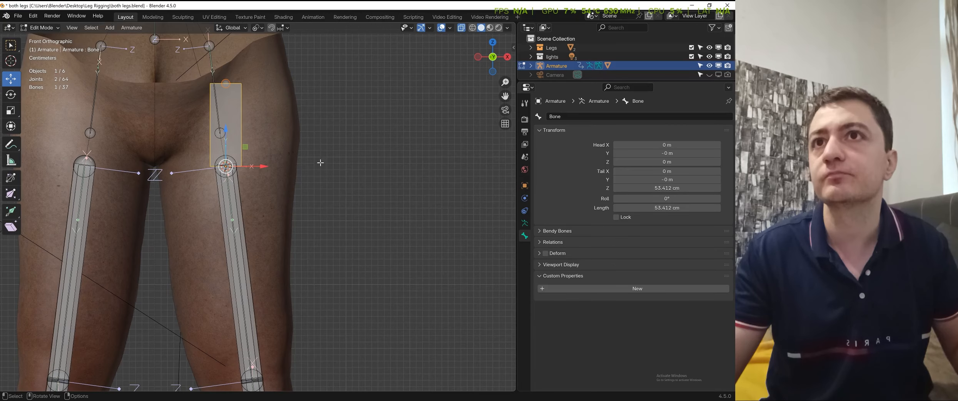
shift+middle_drag(320, 163, 332, 182)
key(s)
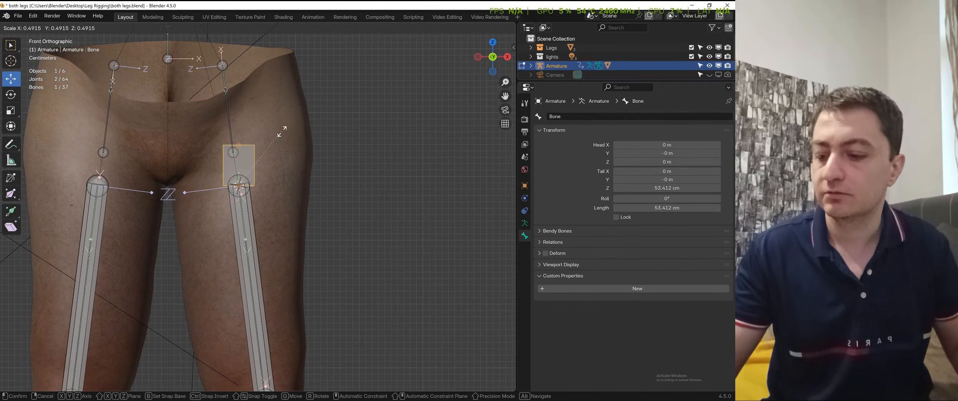
click(282, 131)
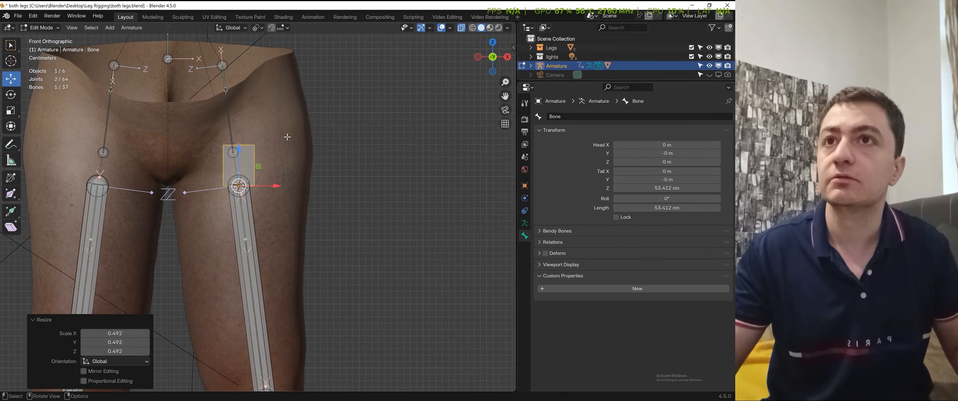
click(258, 166)
Rename the new bone as mch.leg.socket.L
click(561, 118)
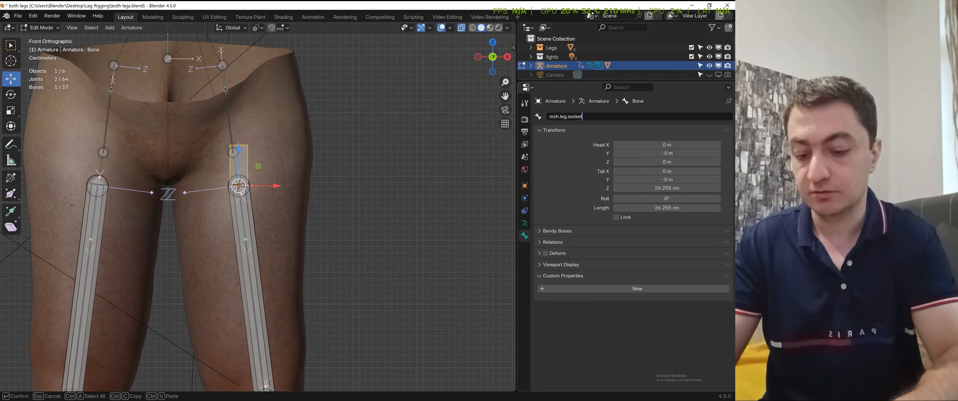
text(.L)
key(Return)
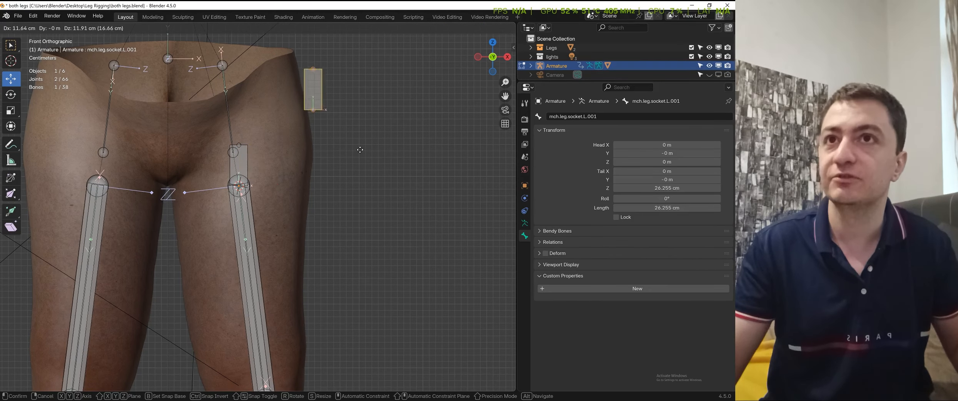
Duplicate the socket bone in place and enlarge the copy to about 42 cm long, with its B-Bone display scaled by about 2.09
key(shift+d)
right_click(346, 162)
key(ctrl+alt+s)
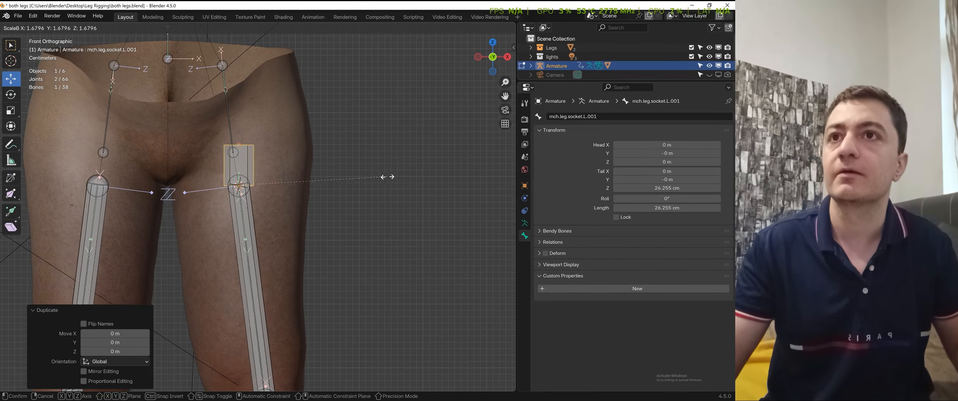
click(423, 168)
key(s)
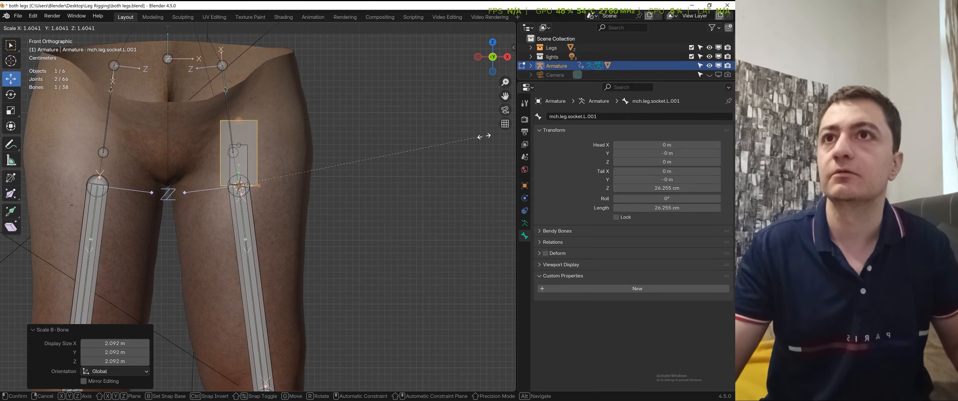
click(484, 136)
key(ctrl+z)
key(ctrl+shift+z)
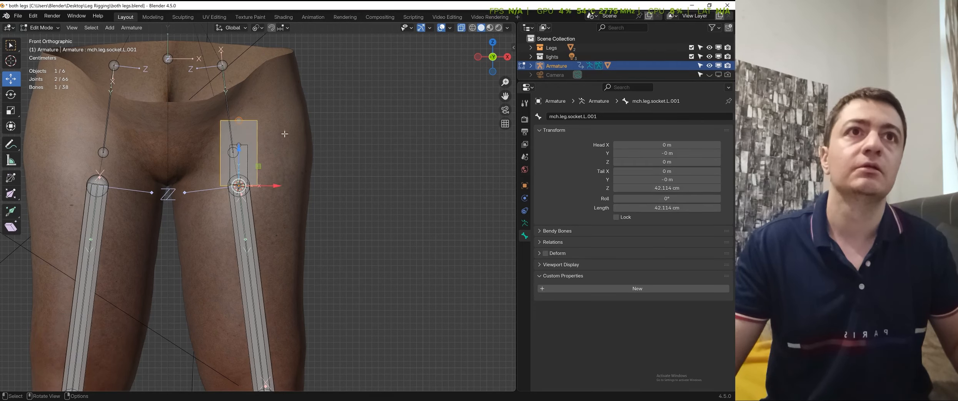
Rename the duplicated bone as mch.leg.socket.parent.L
click(591, 117)
text(m)
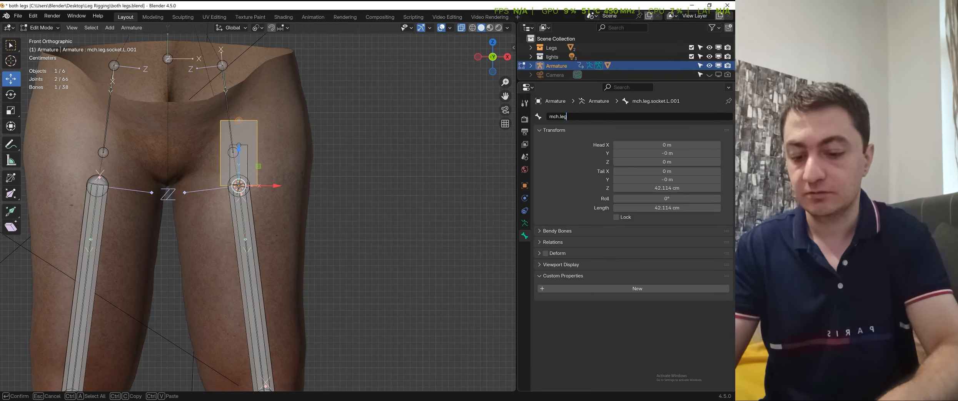
text(ch.leg)
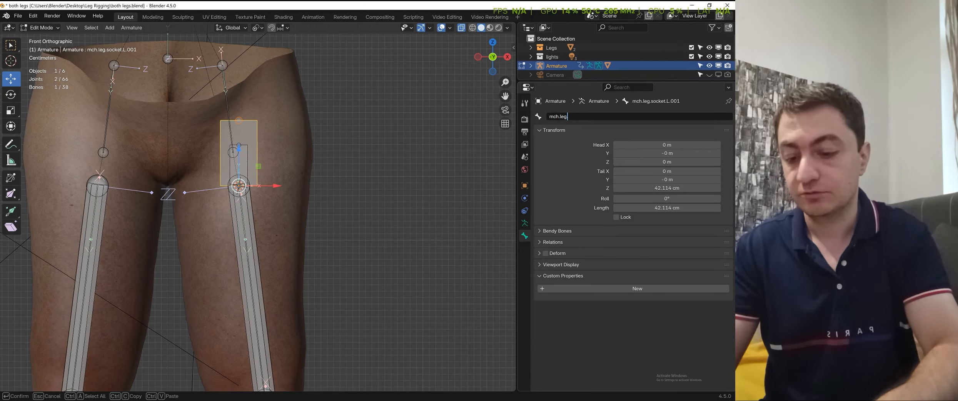
text(.socket.)
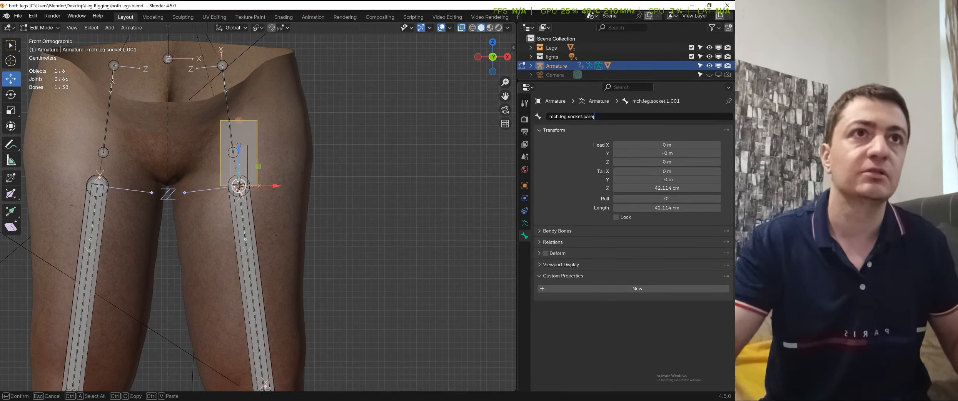
text(parent)
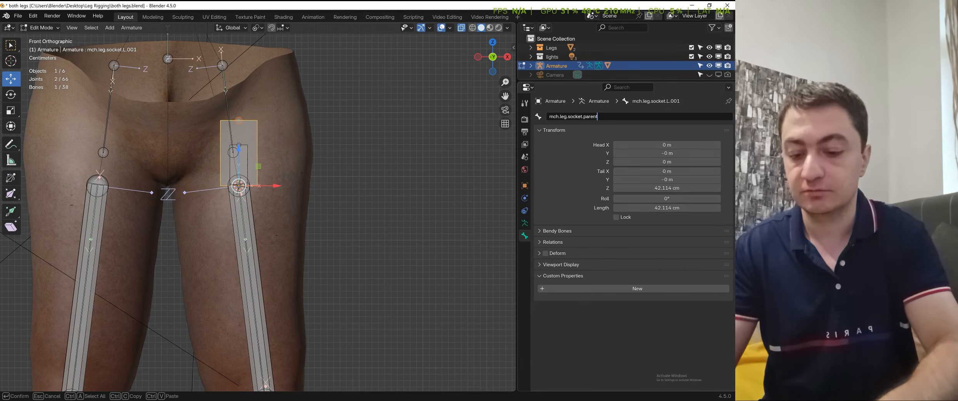
text(.L)
key(Return)
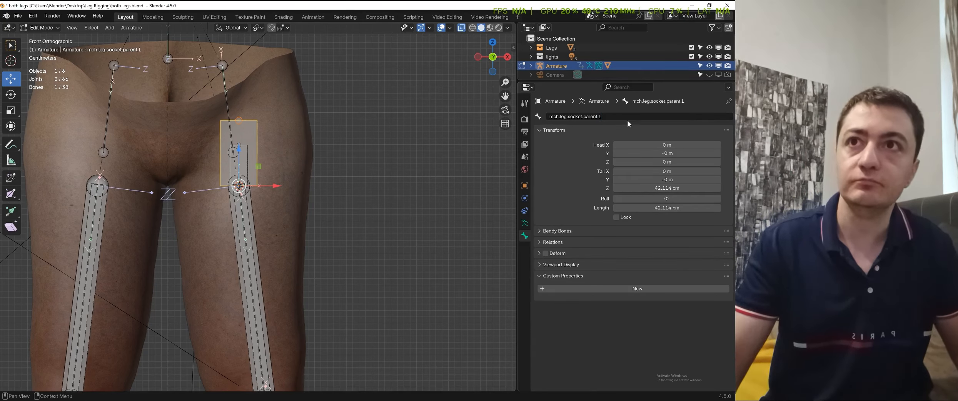
Hide the Fk bones and ik bones collections in the armature's bone collections
scroll(315, 133, down, 2)
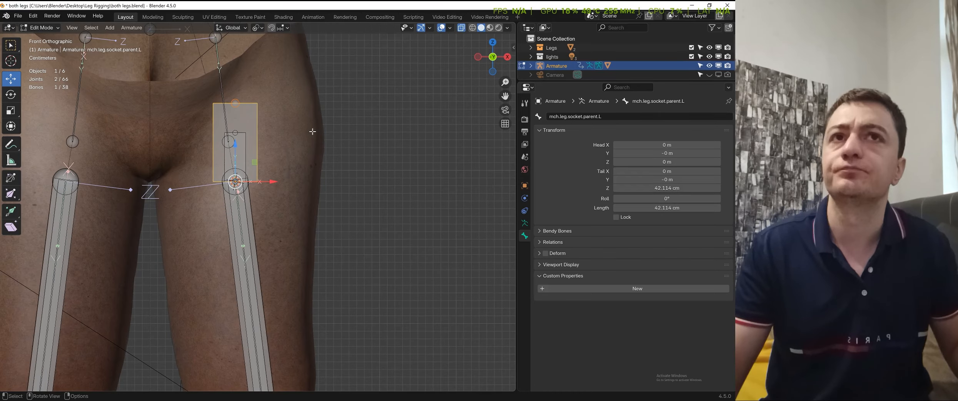
scroll(304, 151, up, 2)
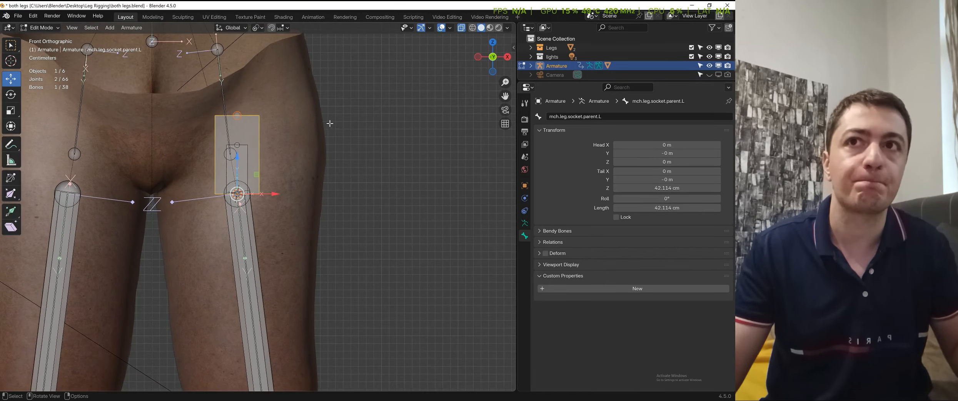
scroll(317, 193, down, 2)
scroll(317, 189, up, 1)
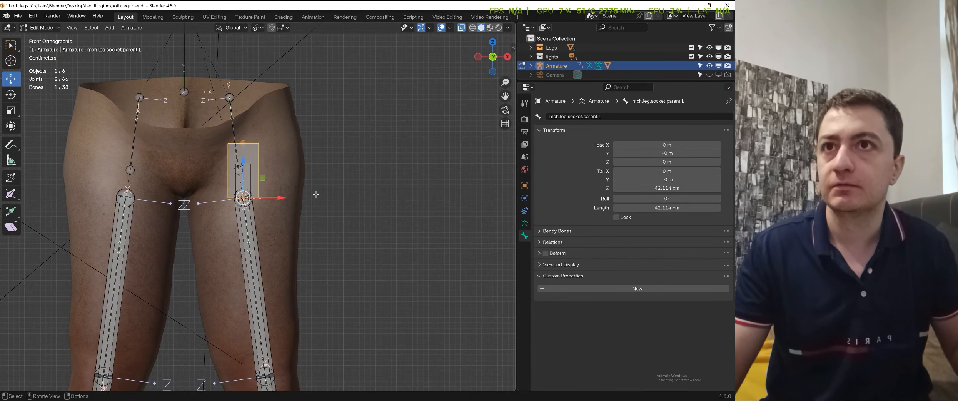
shift+middle_drag(276, 161, 301, 165)
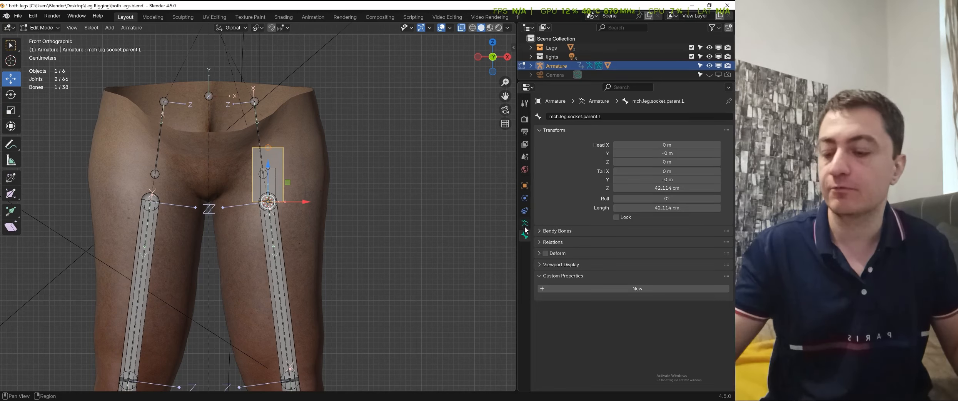
scroll(288, 225, up, 2)
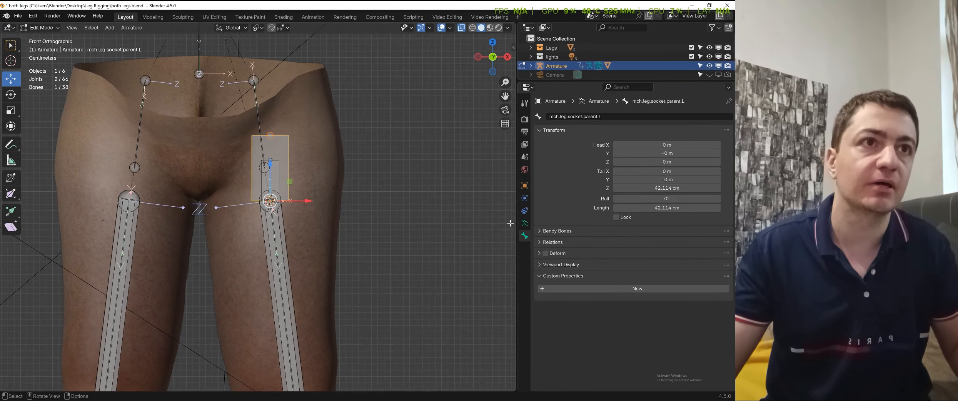
click(525, 223)
ctrl+middle_drag(339, 150, 336, 178)
shift+middle_drag(335, 178, 324, 154)
scroll(305, 188, down, 1)
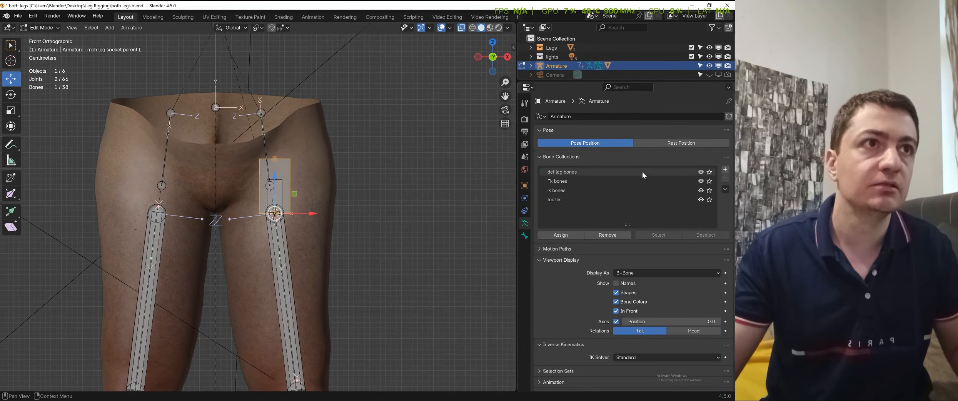
click(701, 181)
click(702, 190)
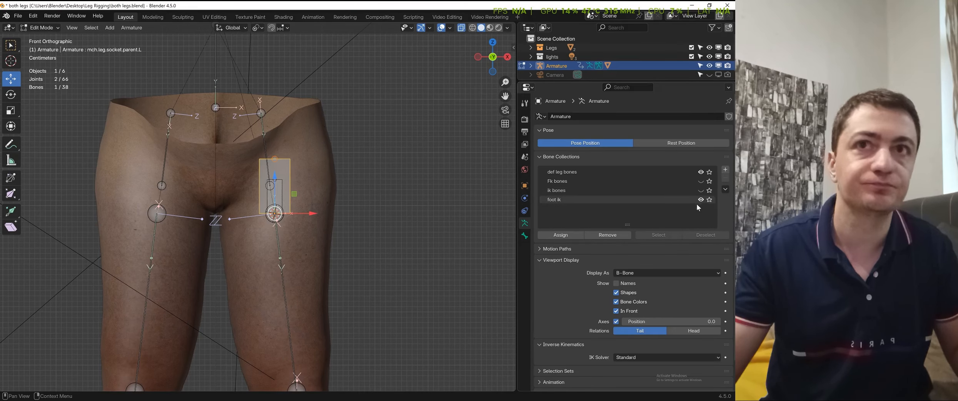
Parent the def.upper.leg.L bone to mch.leg.socket.parent.L with Keep Offset
click(279, 247)
scroll(342, 193, down, 1)
shift+middle_drag(342, 193, 338, 165)
scroll(346, 154, up, 1)
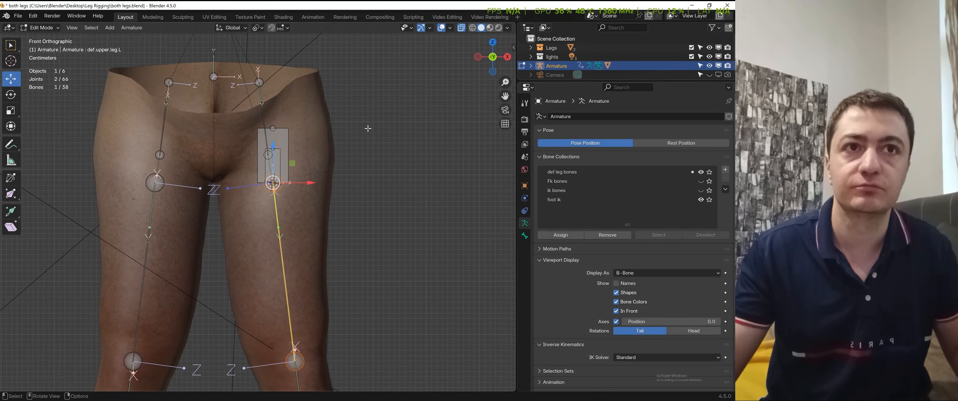
scroll(401, 199, down, 3)
click(525, 236)
scroll(393, 220, down, 2)
key(g)
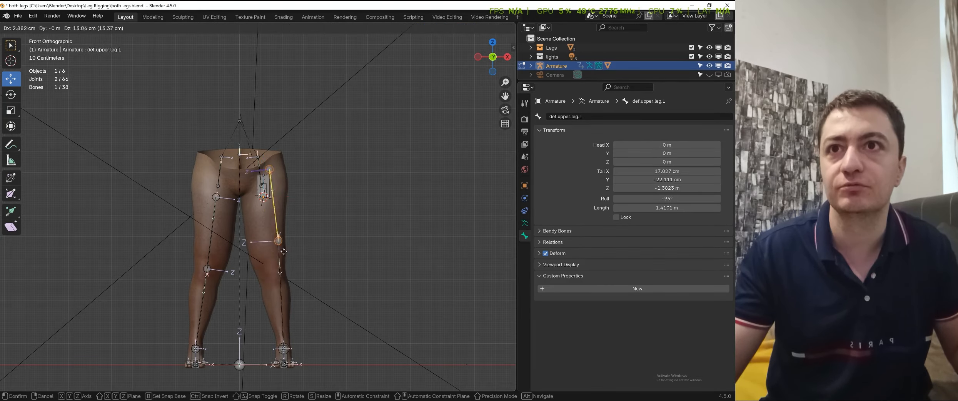
right_click(267, 223)
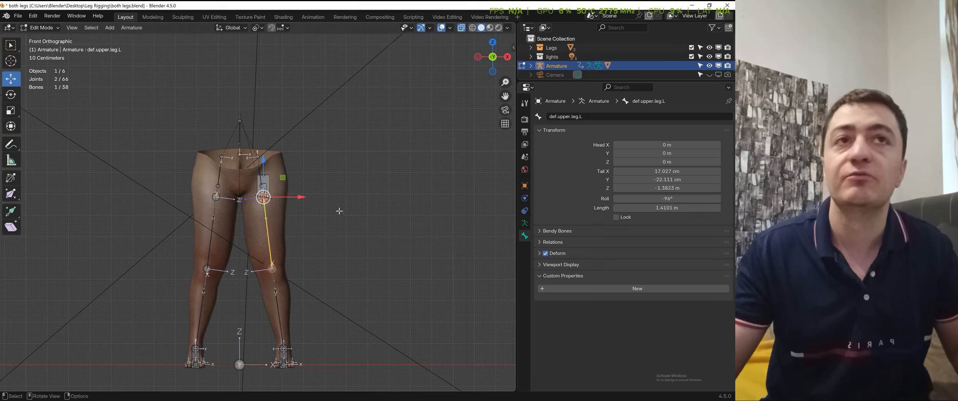
scroll(326, 198, up, 5)
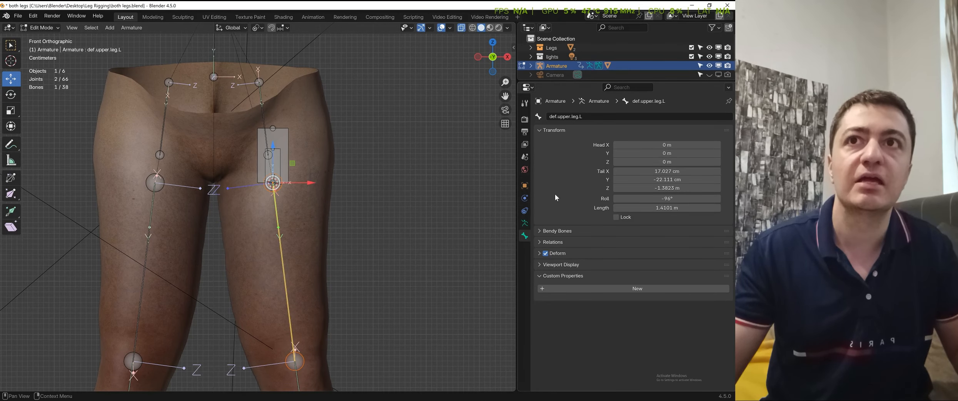
shift+click(286, 135)
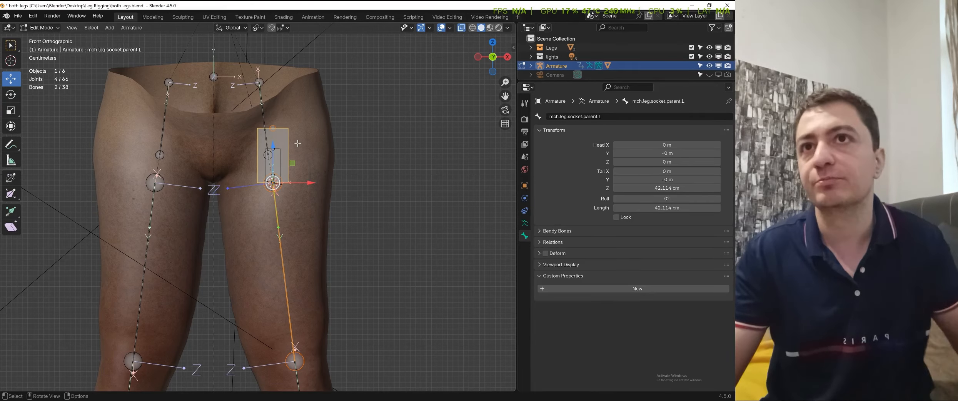
key(ctrl+p)
click(297, 143)
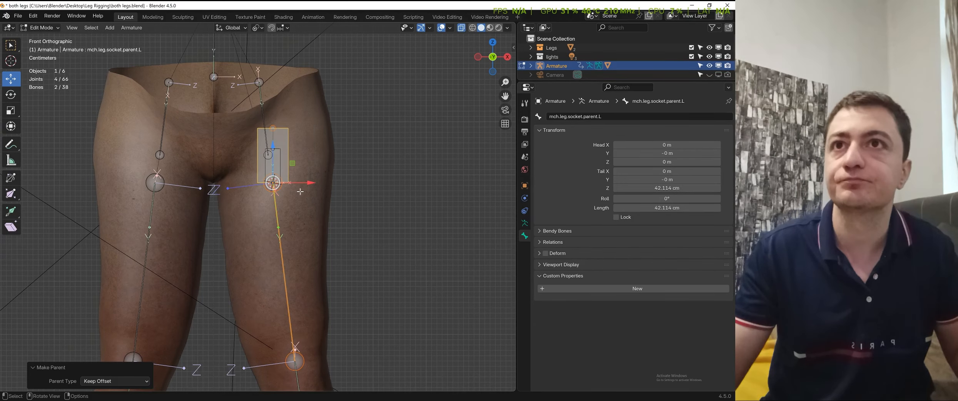
scroll(304, 148, up, 3)
scroll(304, 148, down, 1)
Parent the mch.leg.socket.L bone to def.hip.L with Keep Offset
click(312, 154)
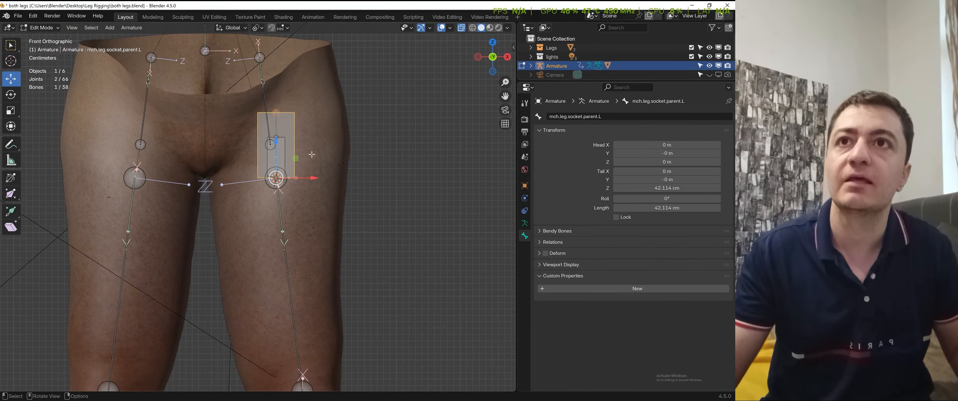
click(285, 155)
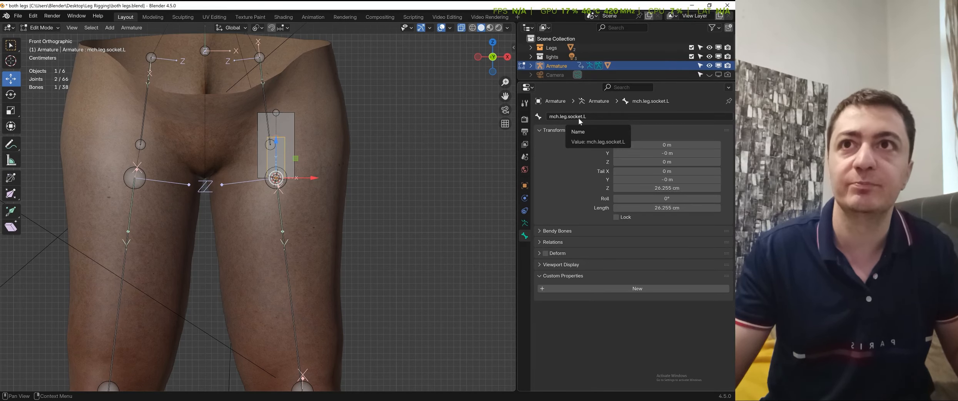
middle_drag(289, 154, 251, 102)
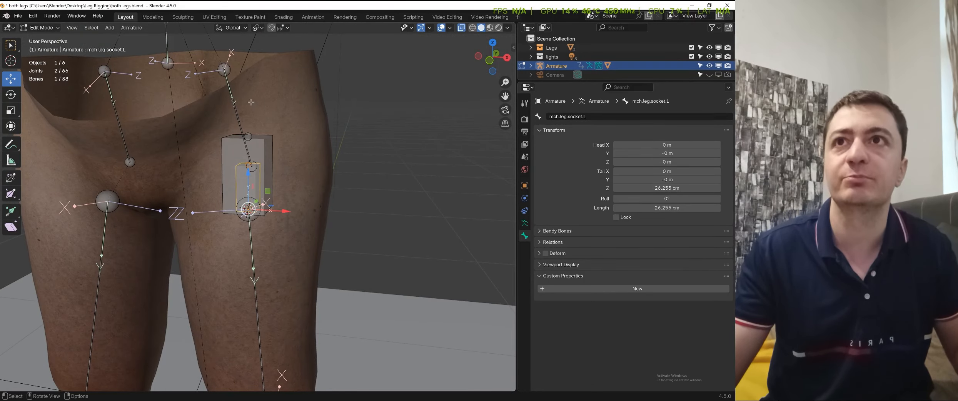
key(KP_1)
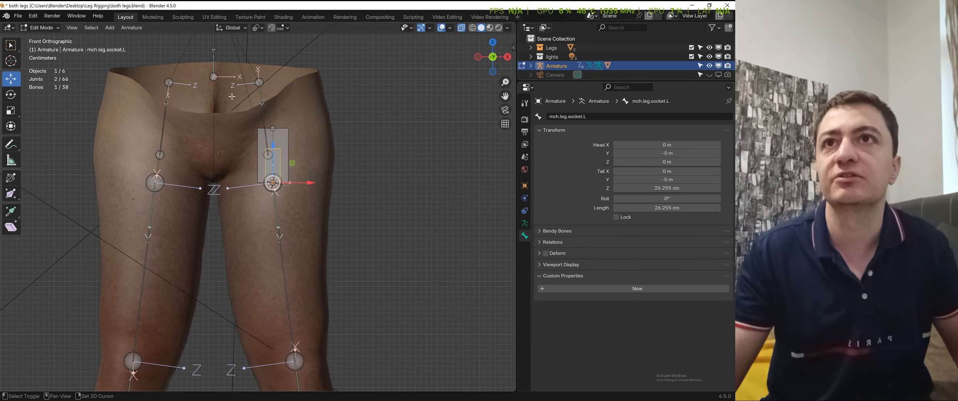
click(280, 160)
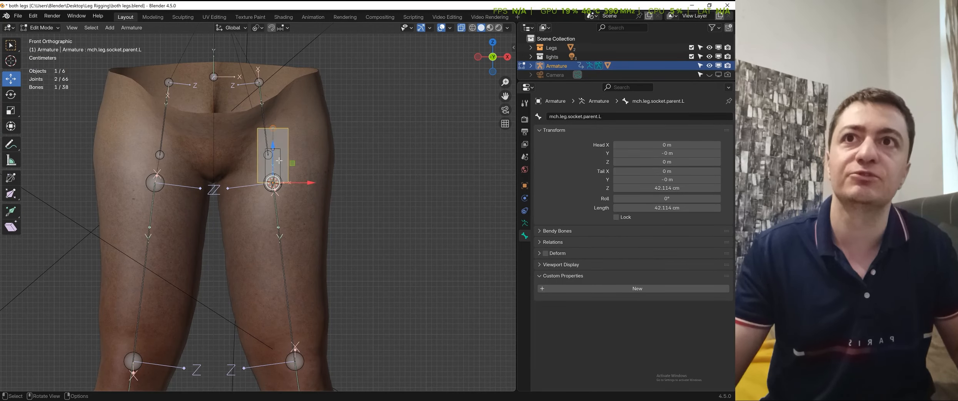
click(279, 160)
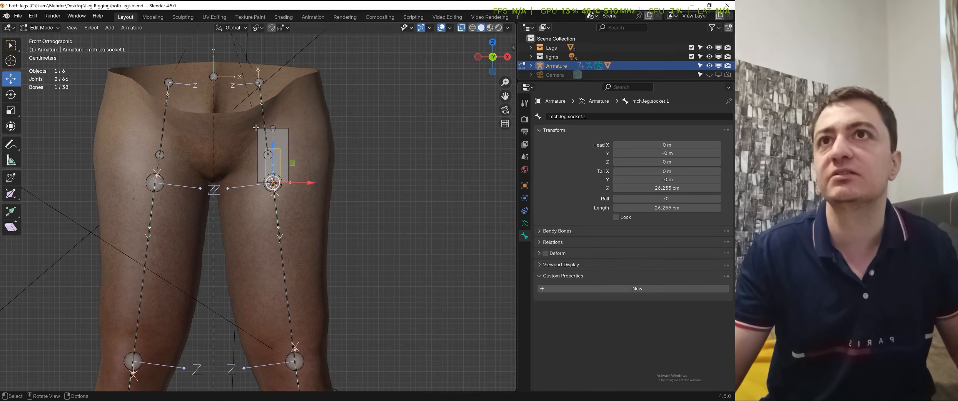
shift+click(261, 93)
middle_drag(260, 94, 247, 122)
shift+click(248, 124)
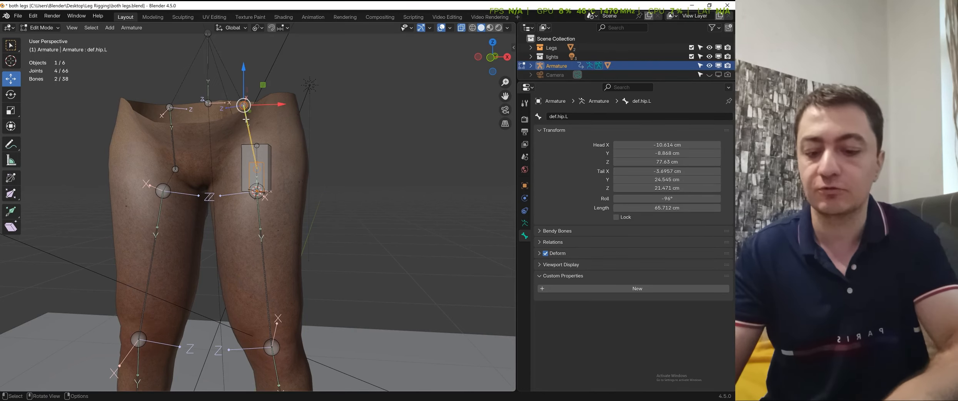
key(KP_1)
key(ctrl+p)
click(247, 119)
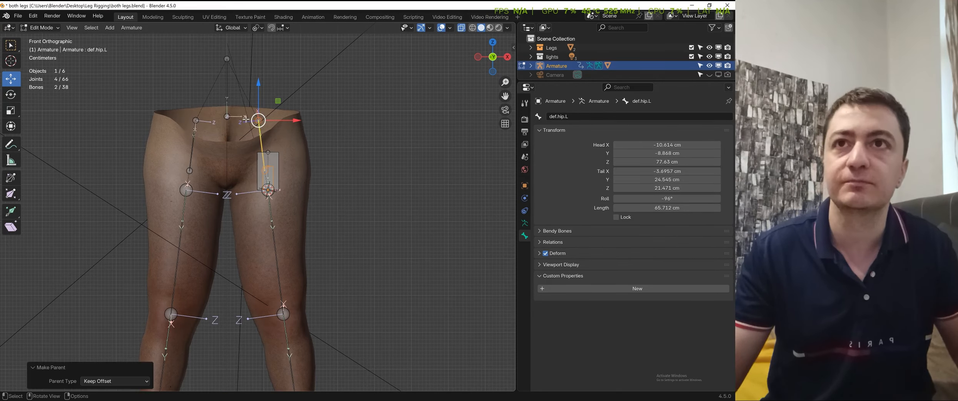
Parent the mch.leg.socket.parent.L bone to the Root bone with Keep Offset, and clear the bone selection
key(alt+a)
scroll(338, 132, up, 1)
click(274, 145)
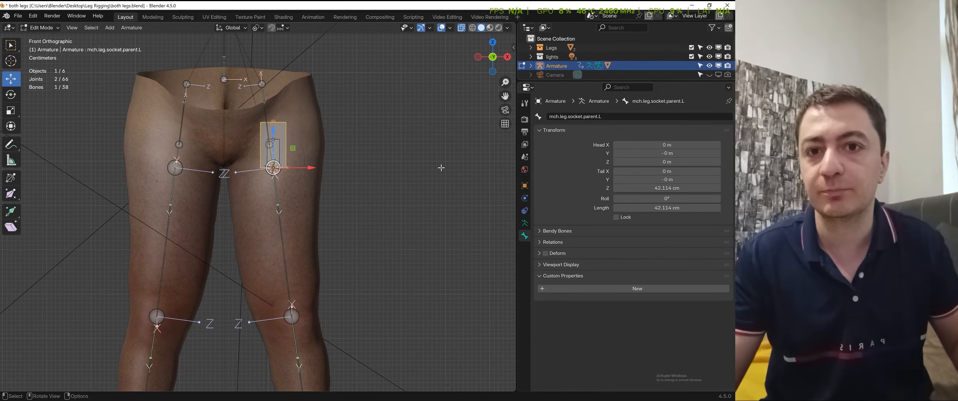
scroll(323, 246, down, 3)
shift+middle_drag(318, 379, 319, 282)
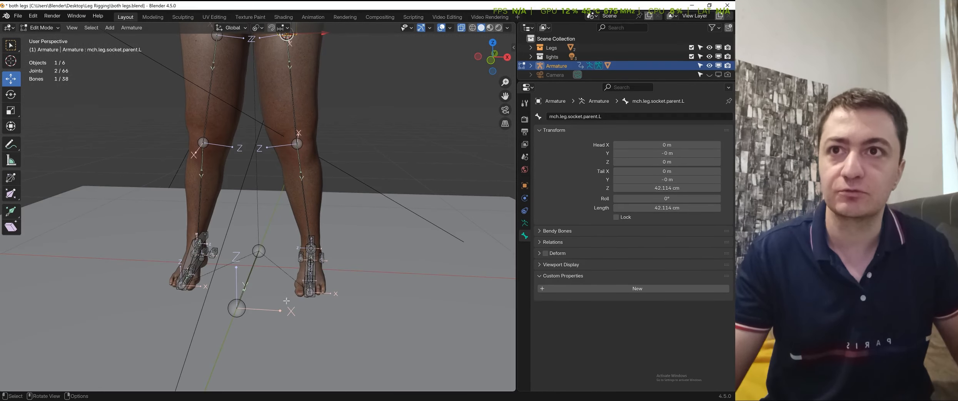
shift+click(248, 278)
right_click(339, 231)
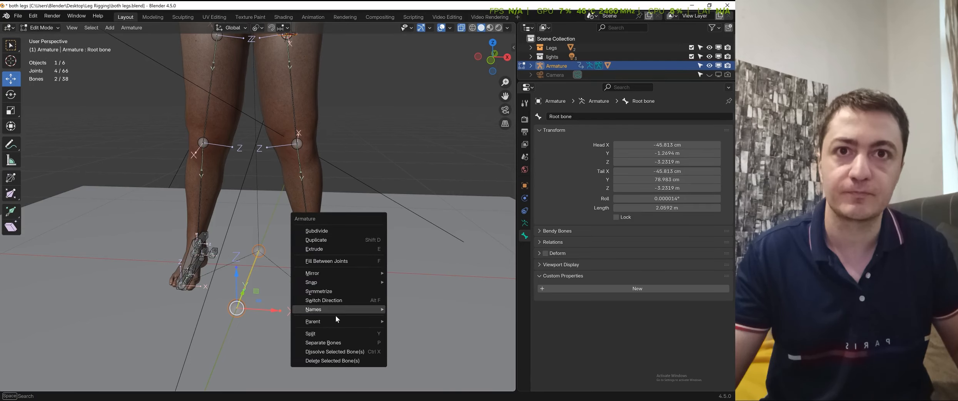
click(398, 322)
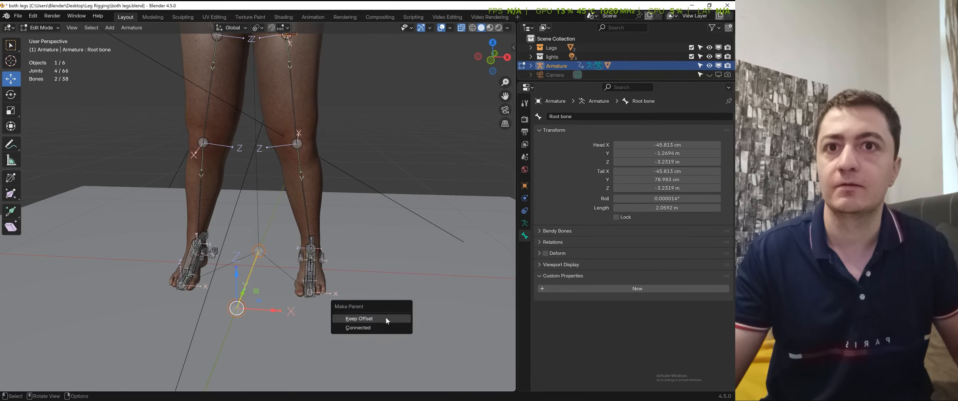
click(366, 327)
scroll(330, 148, down, 3)
scroll(330, 148, up, 4)
key(KP_1)
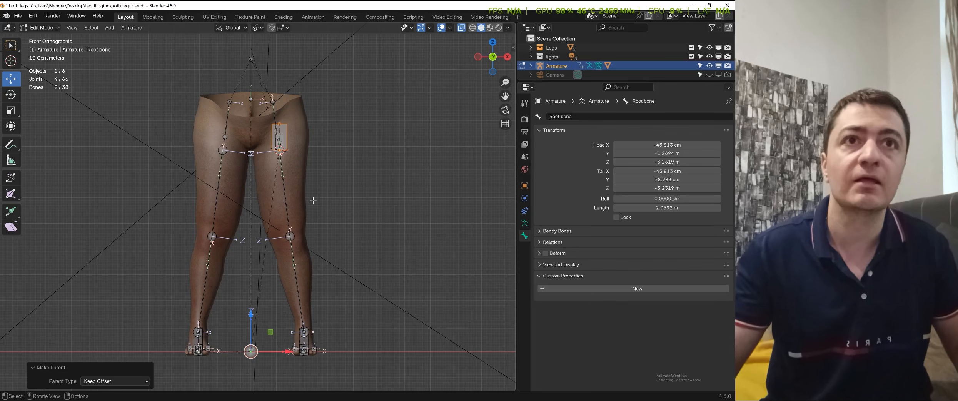
click(296, 166)
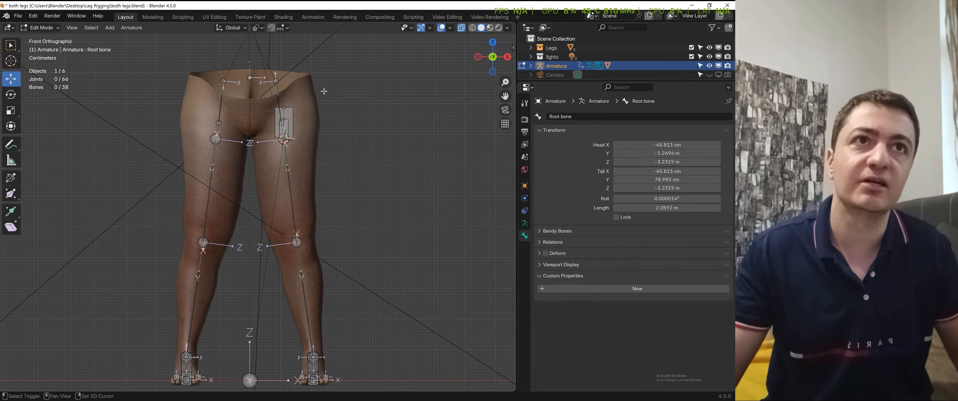
shift+middle_drag(333, 90, 328, 121)
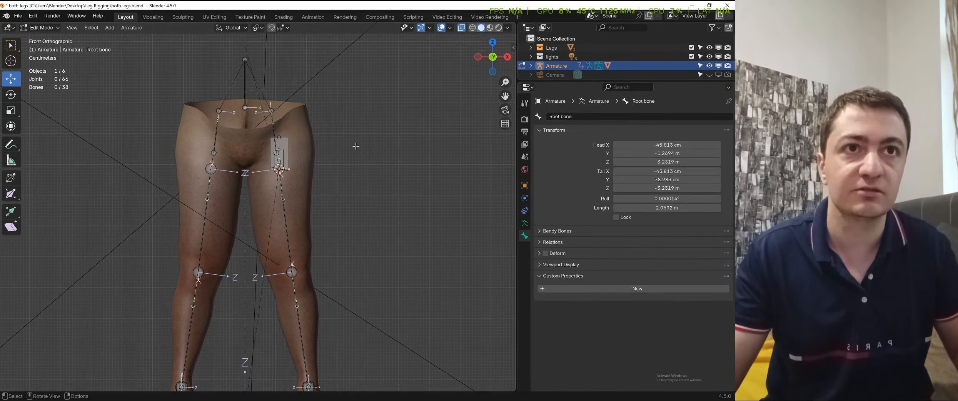
Show the ik bones collection and hide the foot ik collection, leaving the Fk bones hidden
click(525, 224)
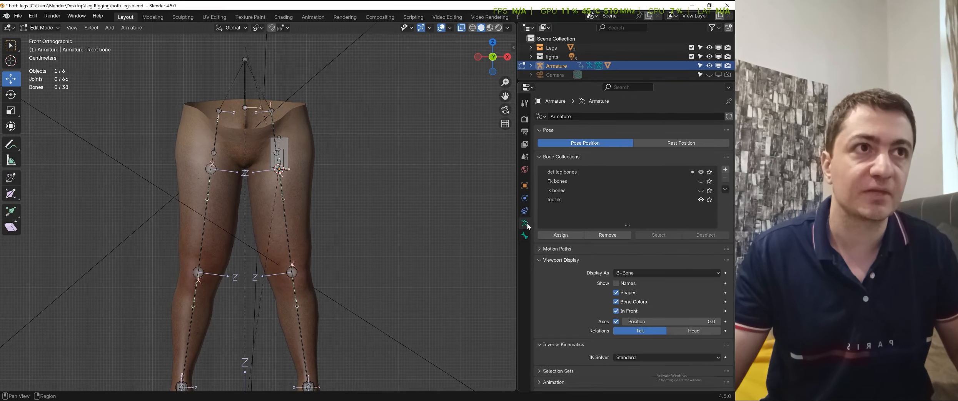
click(701, 190)
scroll(263, 193, up, 1)
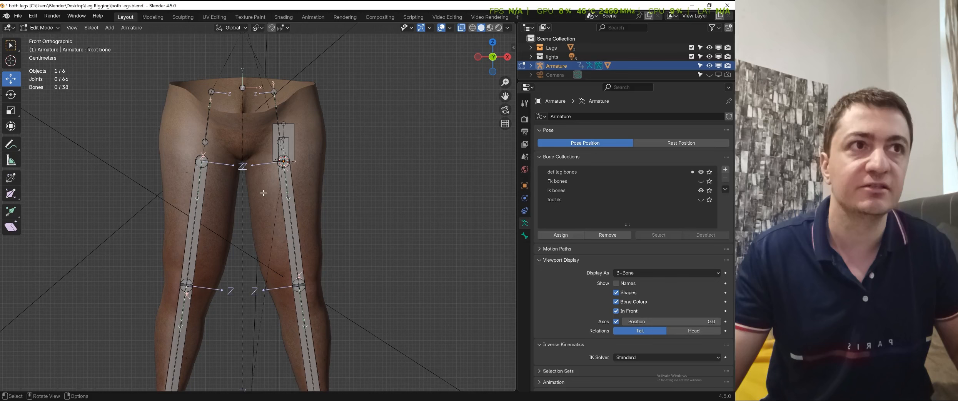
click(701, 181)
scroll(272, 207, up, 1)
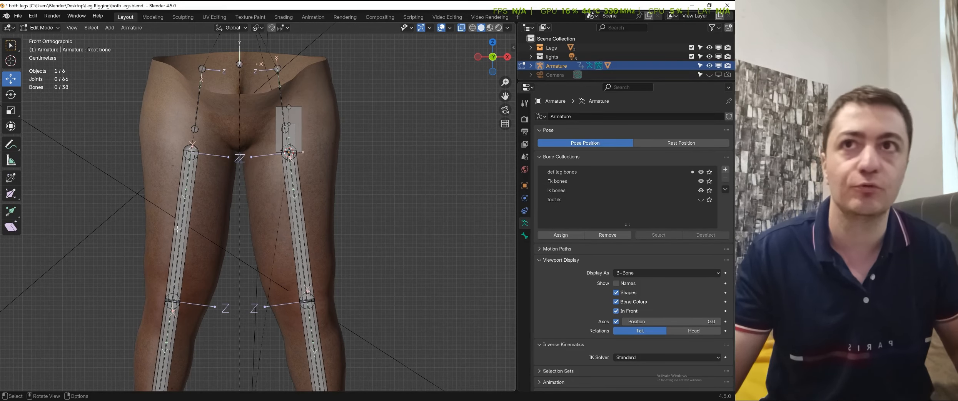
scroll(46, 256, up, 1)
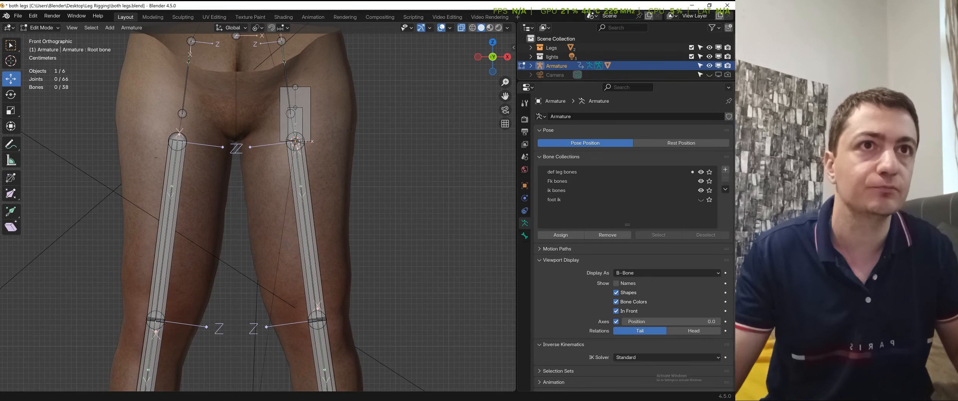
click(701, 181)
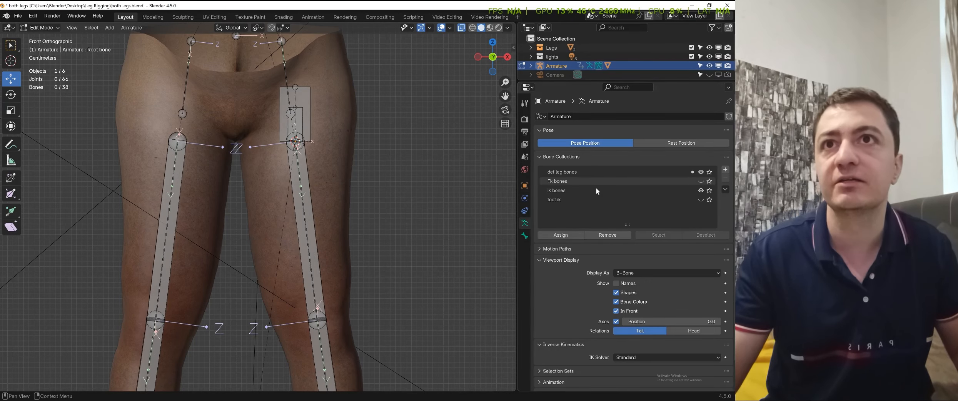
Parent the left upper leg IK bone to mch.leg.socket.parent.L with Keep Offset
click(303, 174)
key(g)
right_click(309, 141)
shift+click(307, 101)
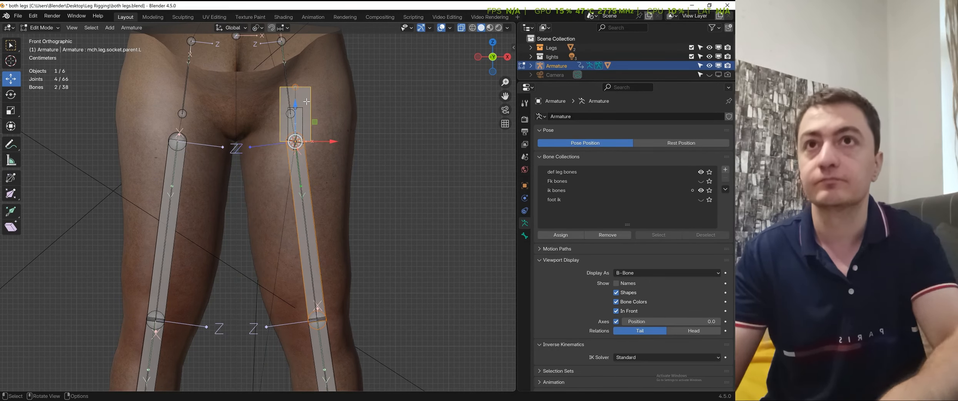
key(ctrl+p)
click(306, 101)
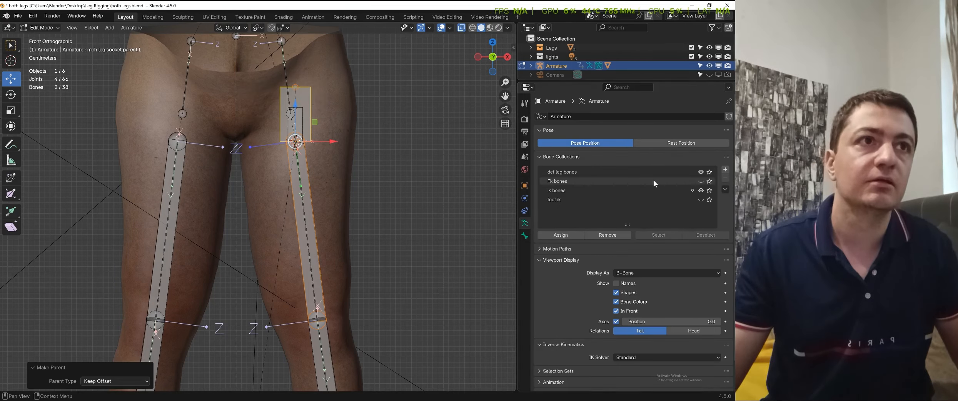
Switch visibility from the ik bones to the Fk bones collection and parent FK.upper.leg.L to mch.leg.socket.parent.L with Keep Offset
click(700, 190)
click(701, 181)
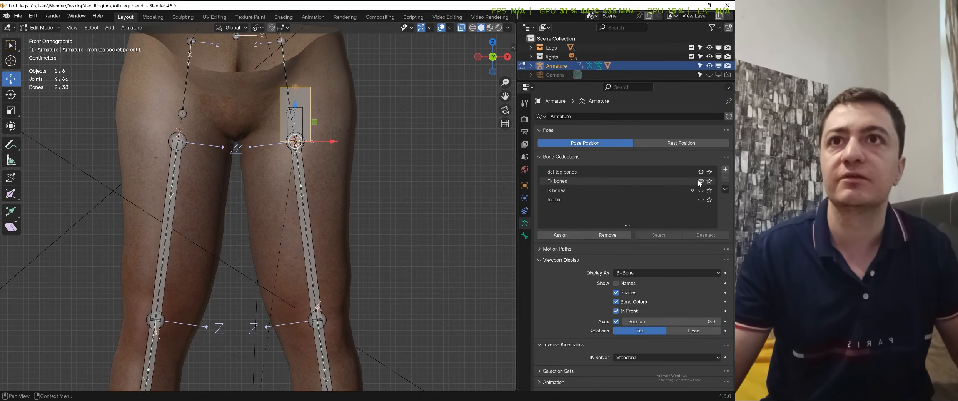
click(314, 153)
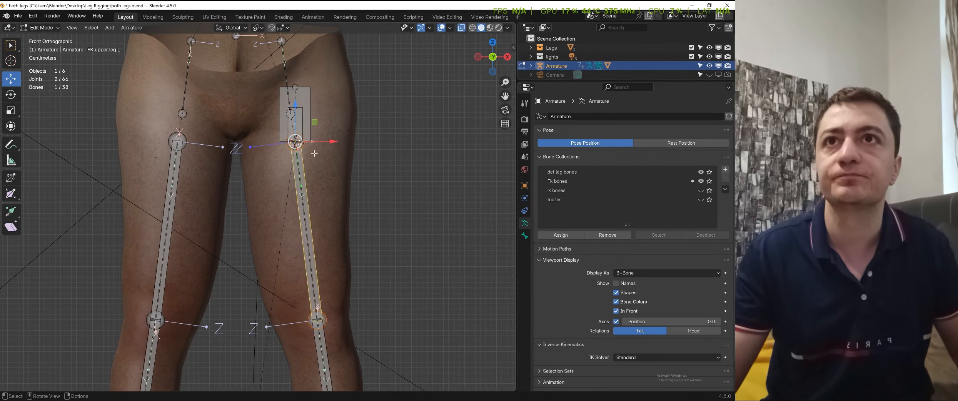
shift+click(310, 99)
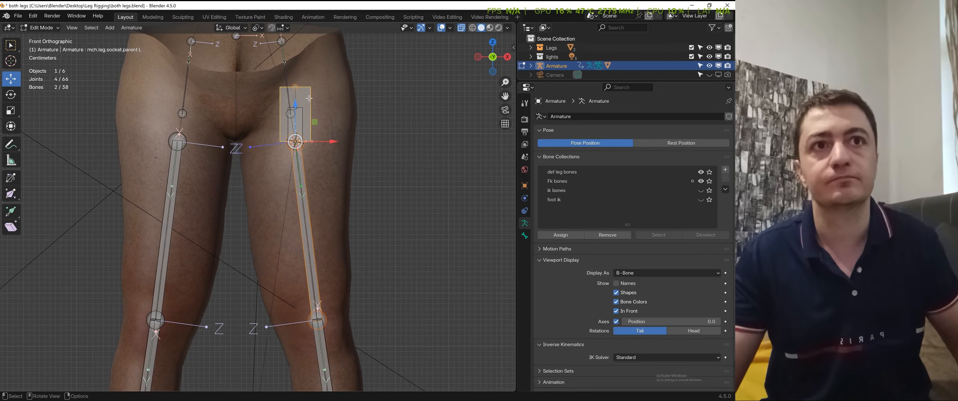
click(525, 236)
key(ctrl+p)
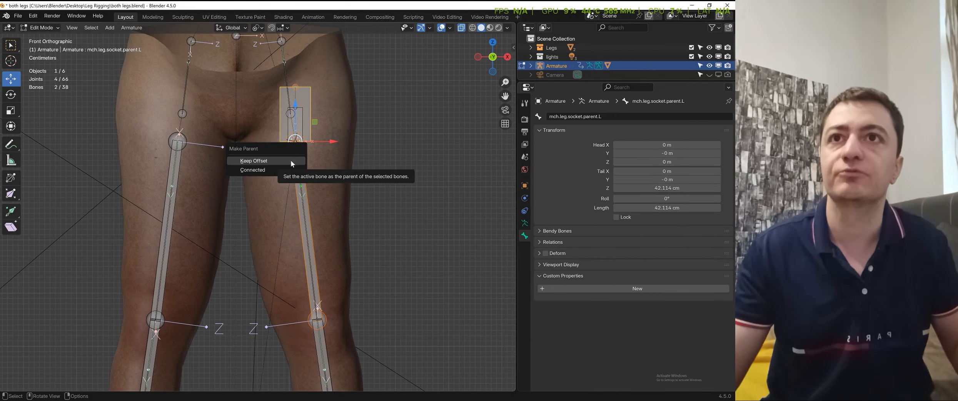
click(291, 160)
scroll(306, 185, down, 1)
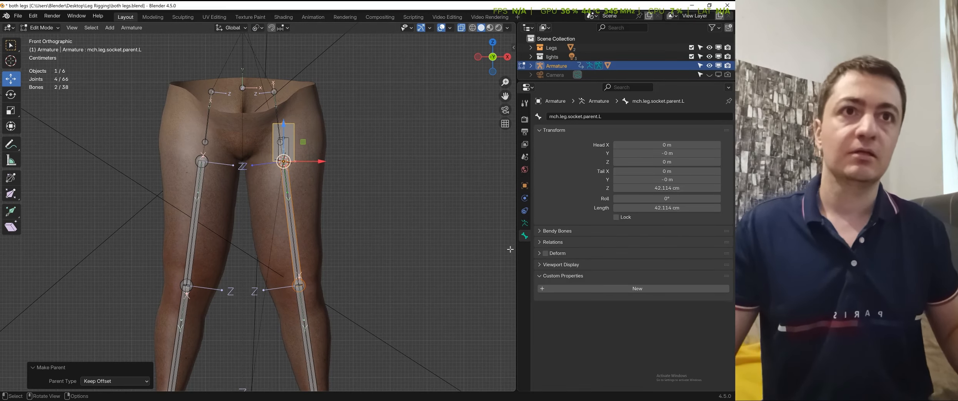
Return to the armature's bone collections and reveal all hidden bones
click(529, 225)
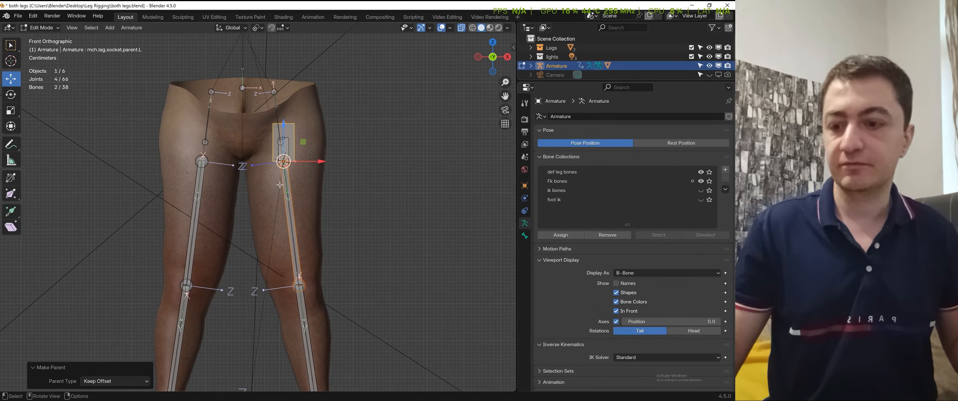
scroll(379, 190, down, 2)
key(alt+h)
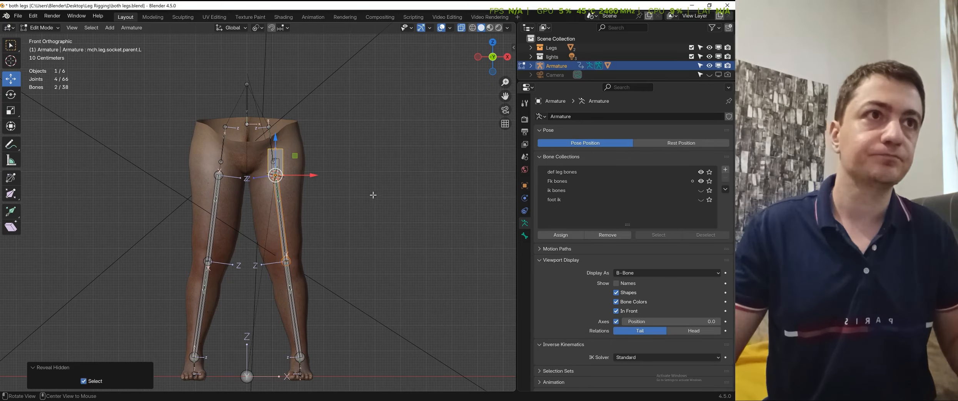
Show the ik bones and foot ik collections and switch the armature to Pose Mode
click(701, 190)
click(701, 199)
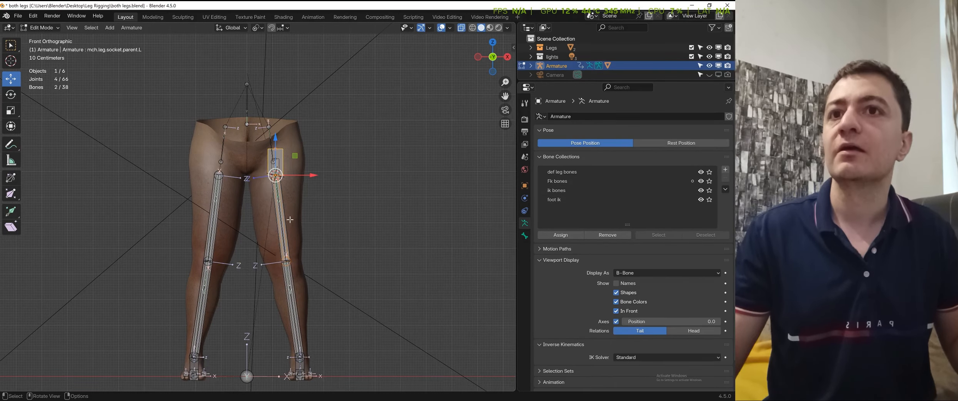
scroll(327, 212, up, 2)
key(ctrl+Tab)
click(323, 251)
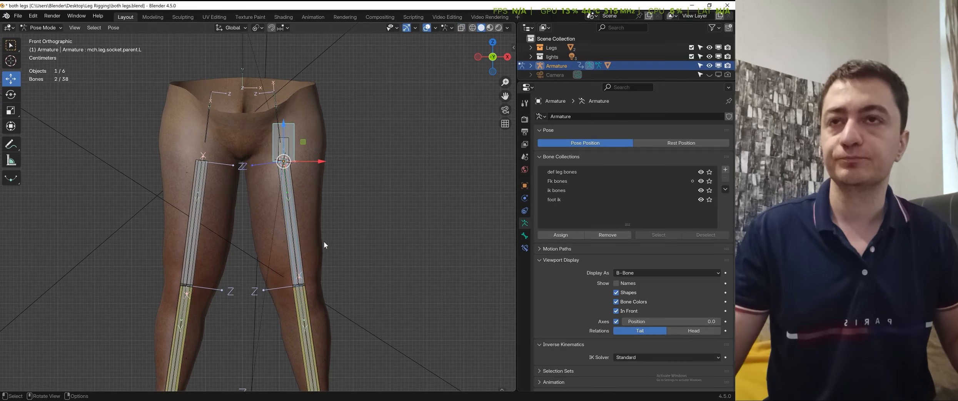
Test how the left leg follows the pelvis by rotating def.spine, and cancel the rotation
scroll(312, 151, down, 3)
scroll(292, 197, up, 3)
scroll(291, 192, up, 1)
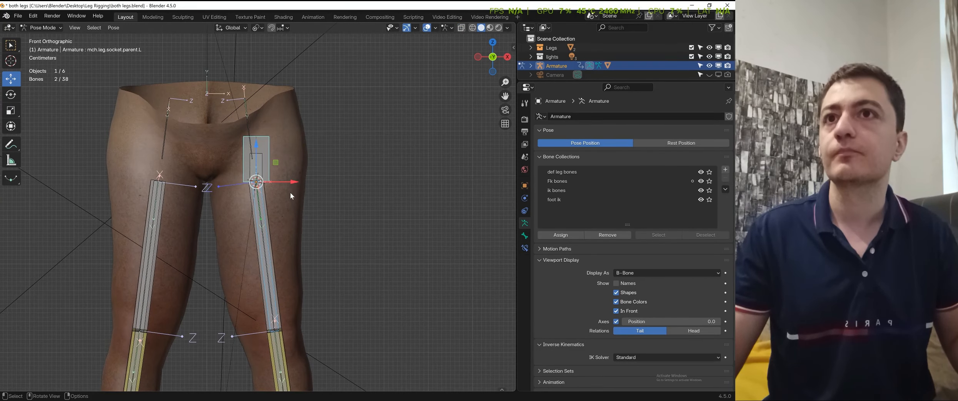
shift+middle_drag(291, 192, 288, 190)
click(293, 134)
scroll(272, 170, down, 1)
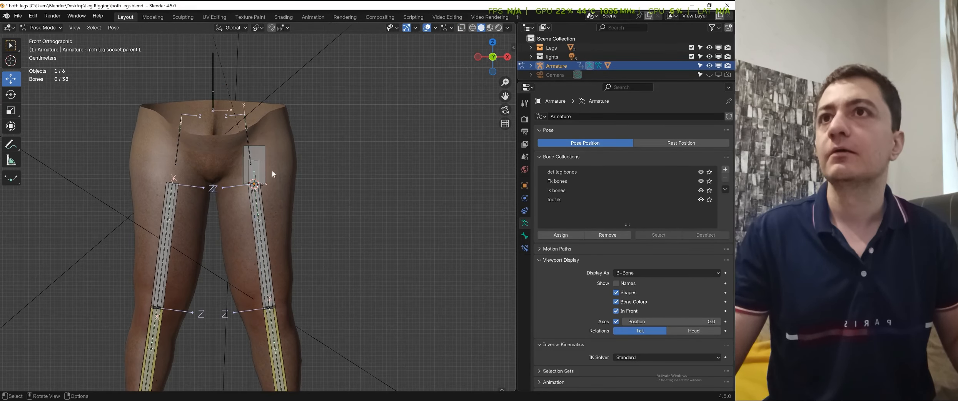
click(213, 78)
scroll(215, 81, down, 2)
key(r)
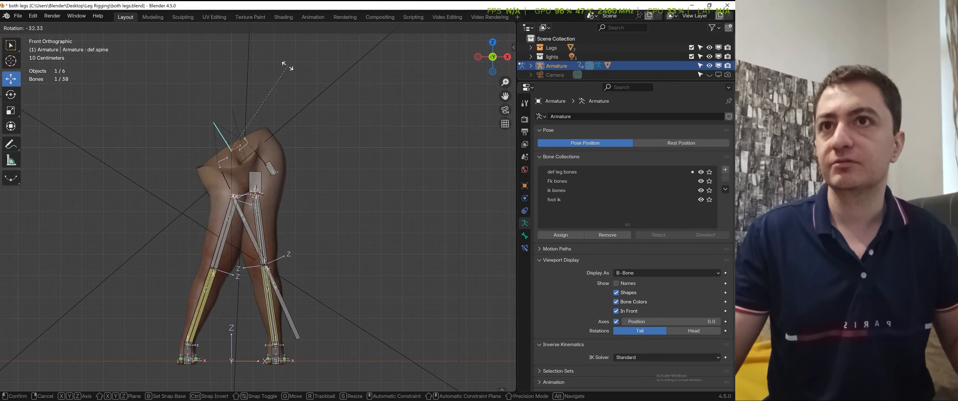
right_click(288, 86)
Add Copy Rotation and Copy Location constraints to mch.leg.socket.parent.L, both targeting mch.leg.socket.L
scroll(277, 208, up, 3)
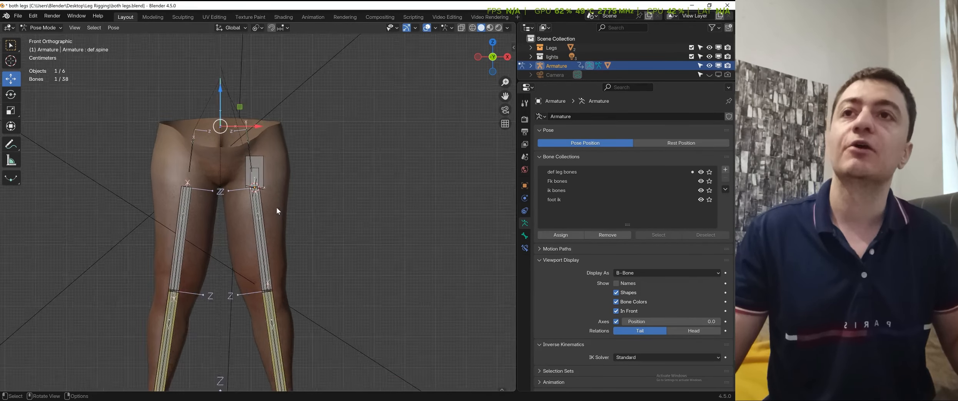
scroll(262, 152, up, 1)
shift+middle_drag(311, 142, 310, 153)
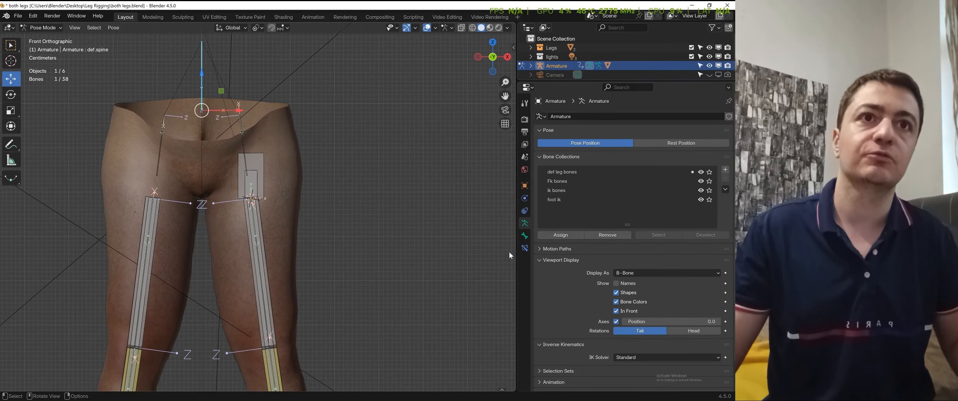
mouse_move(517, 210)
mouse_down()
mouse_move(508, 211)
mouse_move(520, 210)
mouse_up()
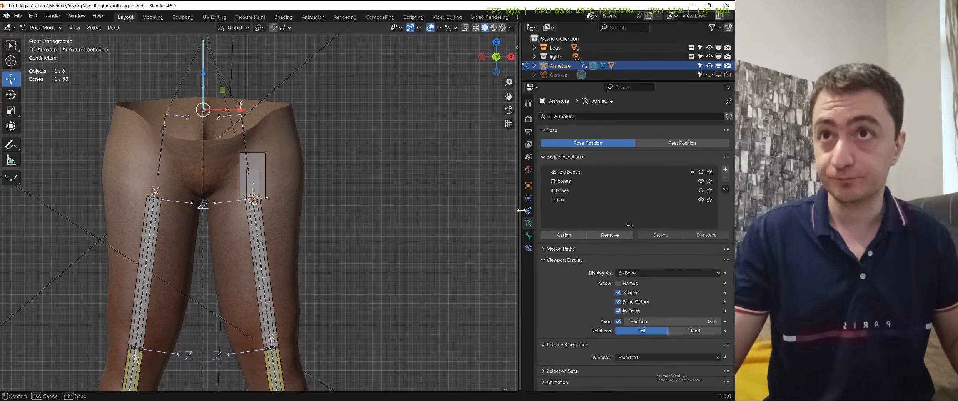
click(264, 161)
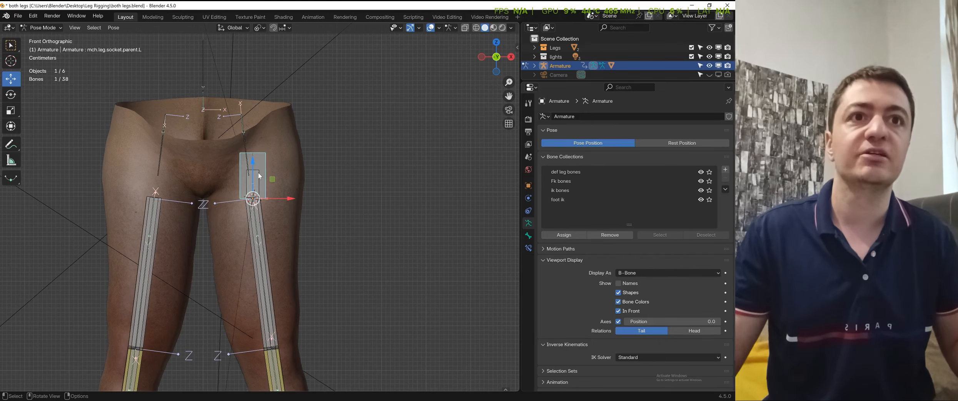
click(529, 235)
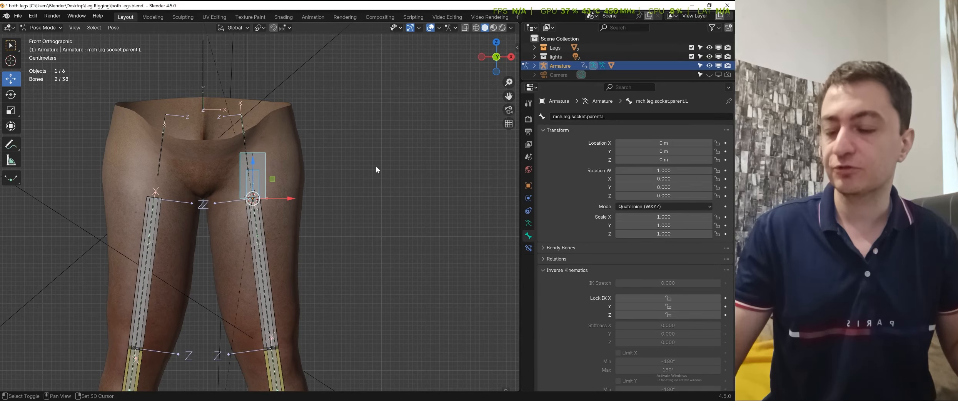
key(shift+ctrl+c)
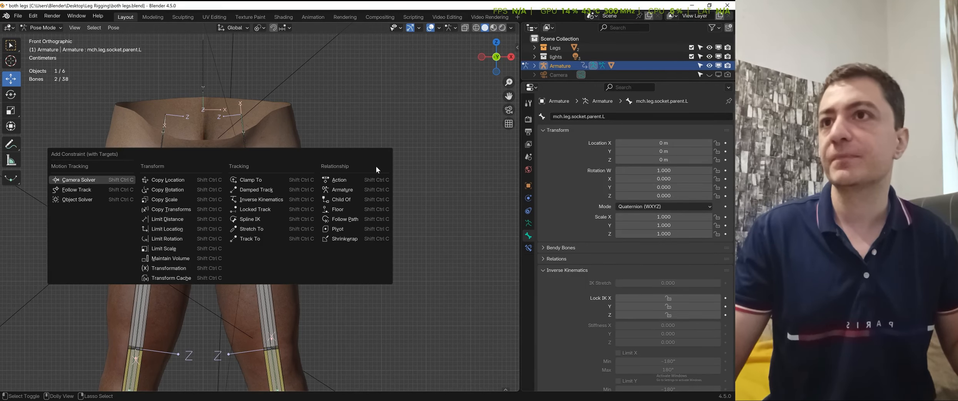
click(190, 188)
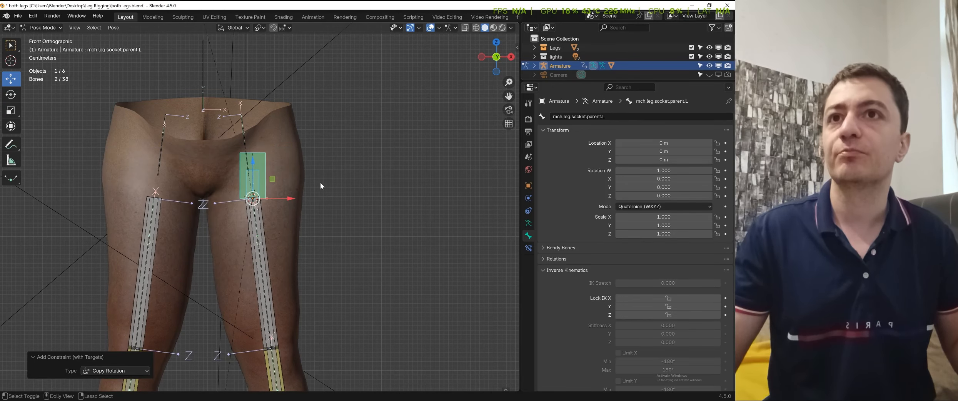
key(shift+ctrl+c)
click(287, 173)
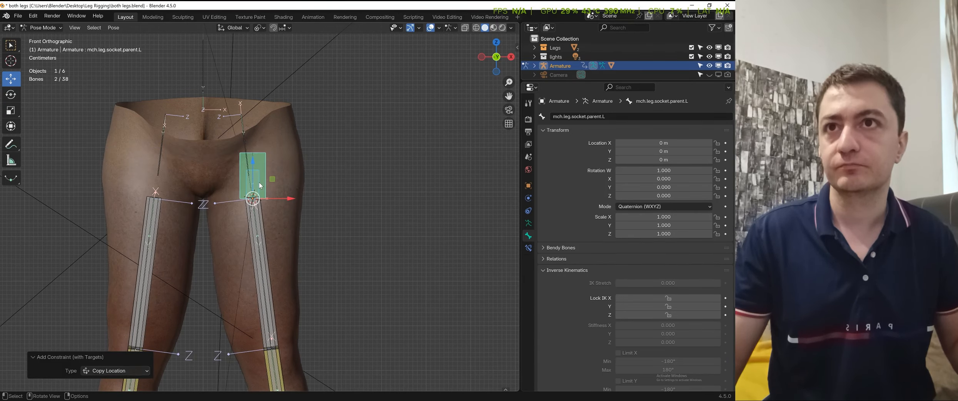
Test-move mch.leg.socket.L, cancel the move, and show the bone constraints of mch.leg.socket.parent.L
drag(259, 184, 307, 179)
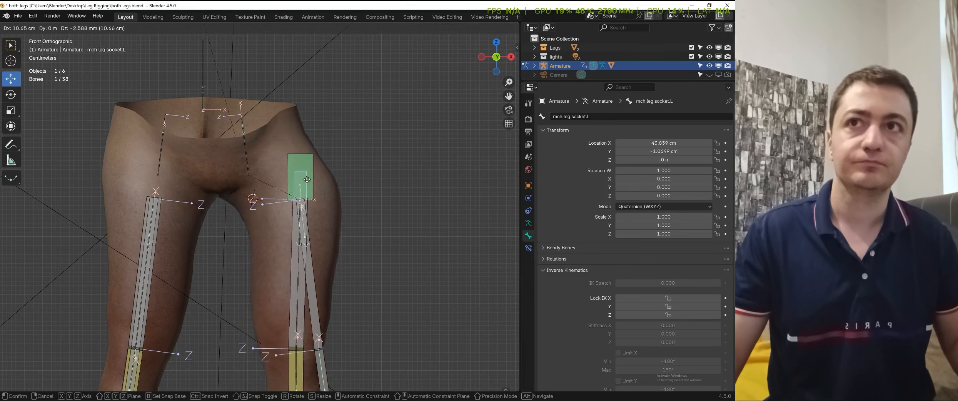
right_click(307, 179)
click(264, 162)
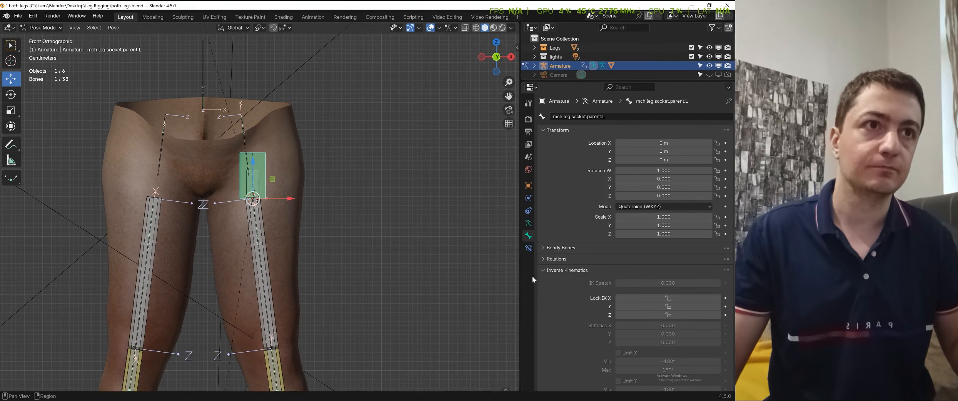
click(528, 248)
Test the new socket constraints by rotating def.spine, and cancel the rotation
scroll(315, 249, down, 4)
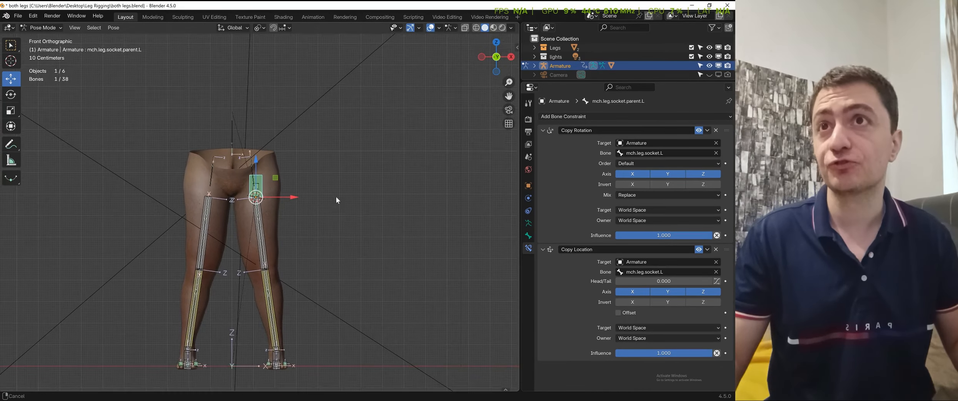
shift+middle_drag(336, 200, 333, 182)
click(227, 110)
key(r)
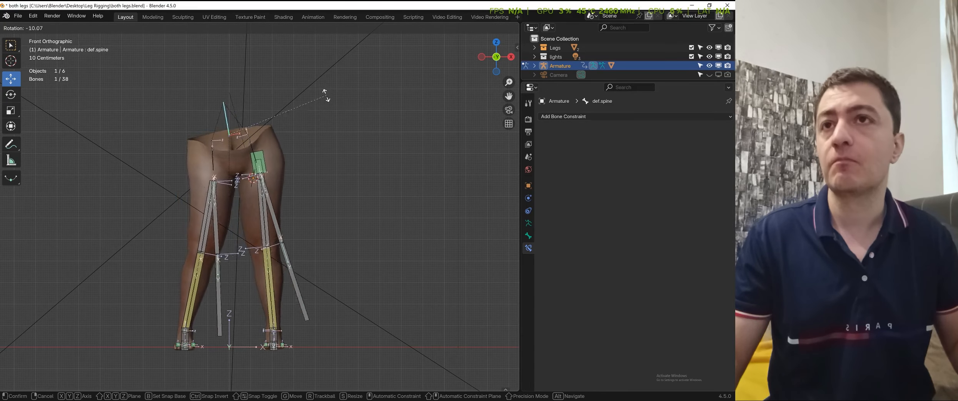
right_click(338, 133)
Examine the Copy Rotation and Copy Location settings and influence on mch.leg.socket.parent.L
scroll(327, 146, up, 2)
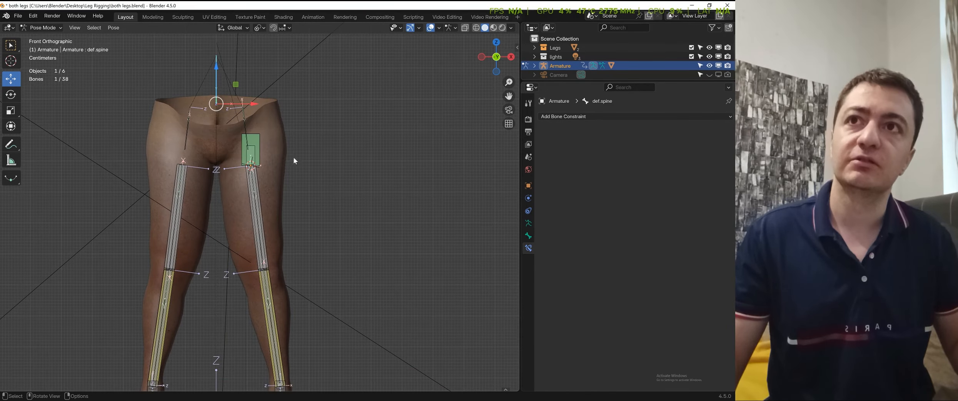
scroll(270, 126, up, 2)
shift+middle_drag(278, 123, 276, 157)
scroll(271, 153, down, 1)
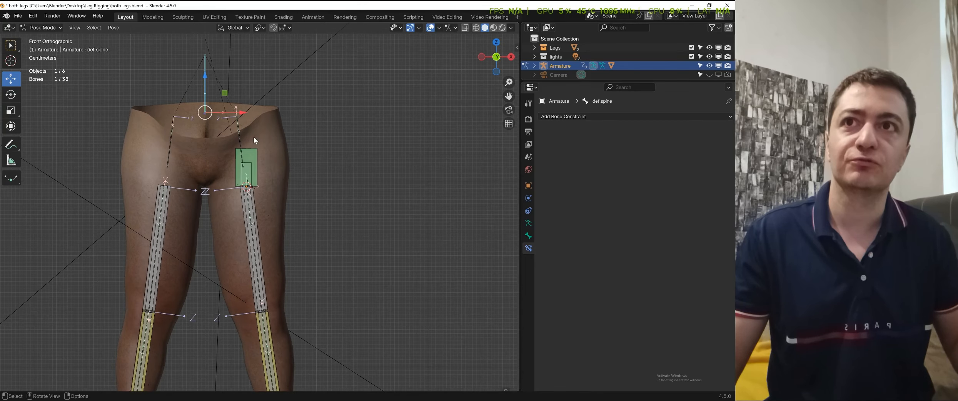
click(255, 163)
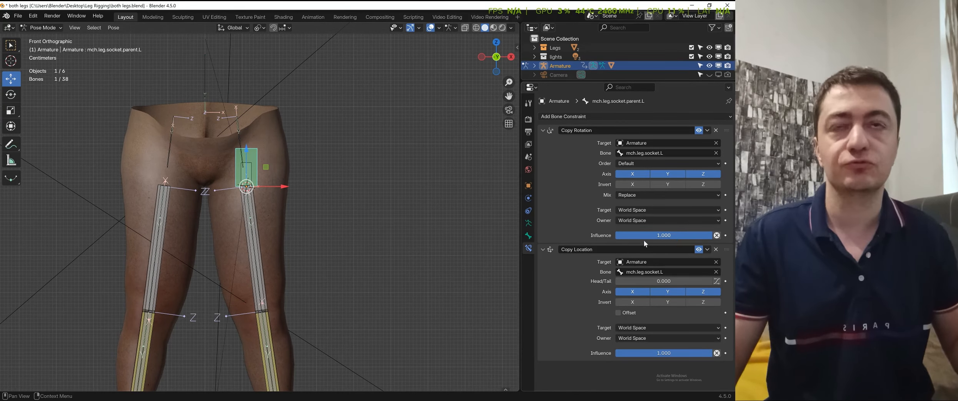
scroll(276, 190, down, 1)
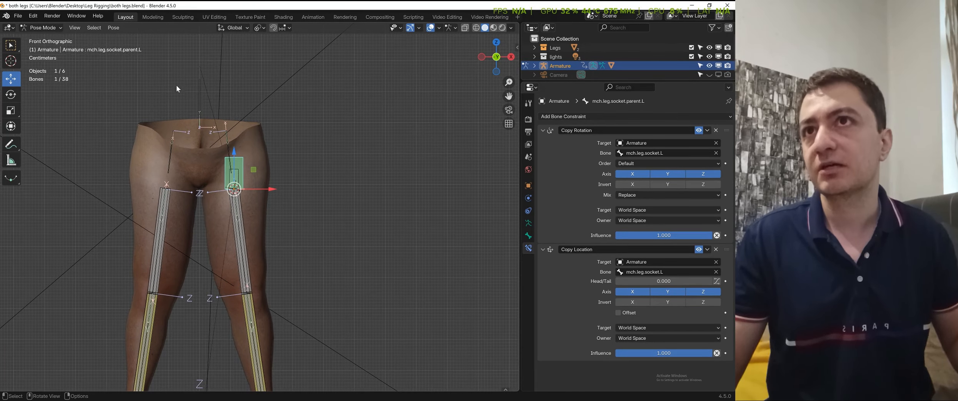
Show the transform and custom properties of def.spine and add a new custom property to that bone
click(199, 98)
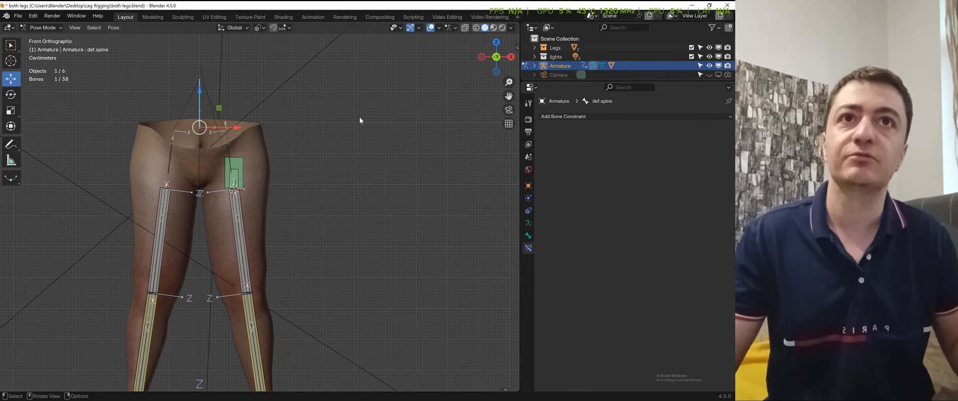
key(n)
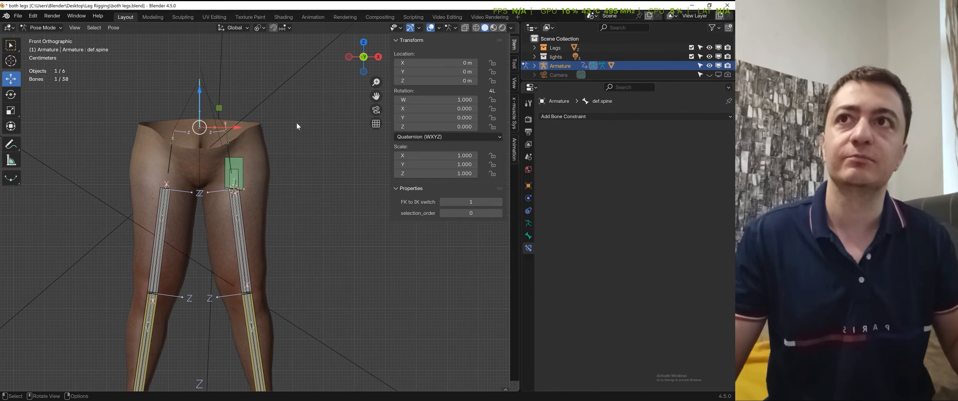
click(529, 237)
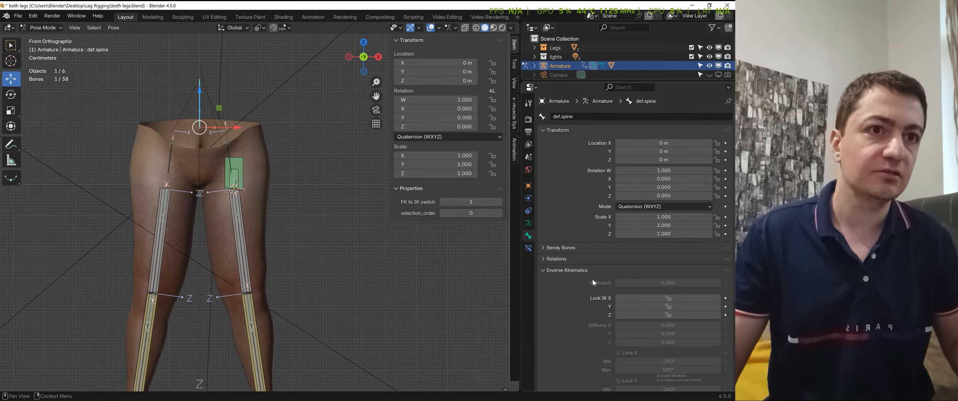
scroll(655, 328, down, 8)
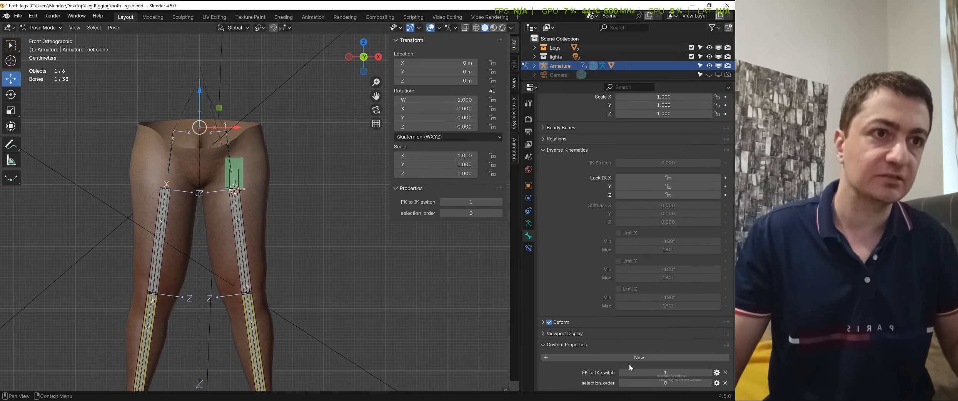
click(647, 358)
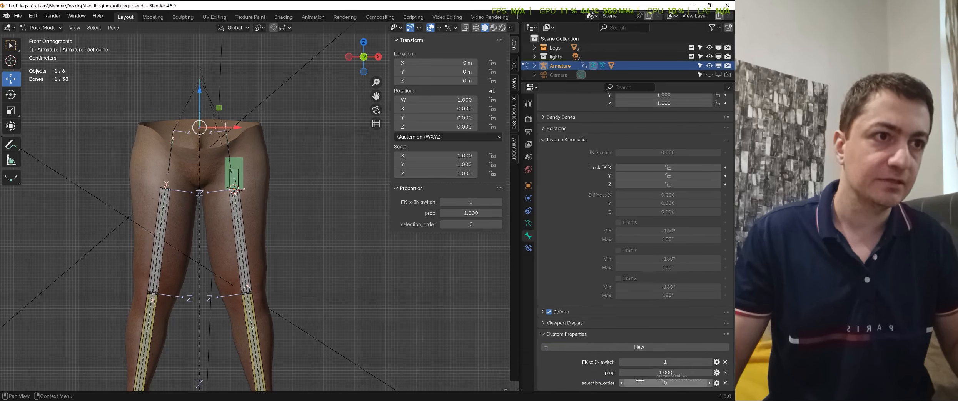
Edit the new custom property on def.spine, keeping its Float type, and name it "socket on/off"
click(717, 373)
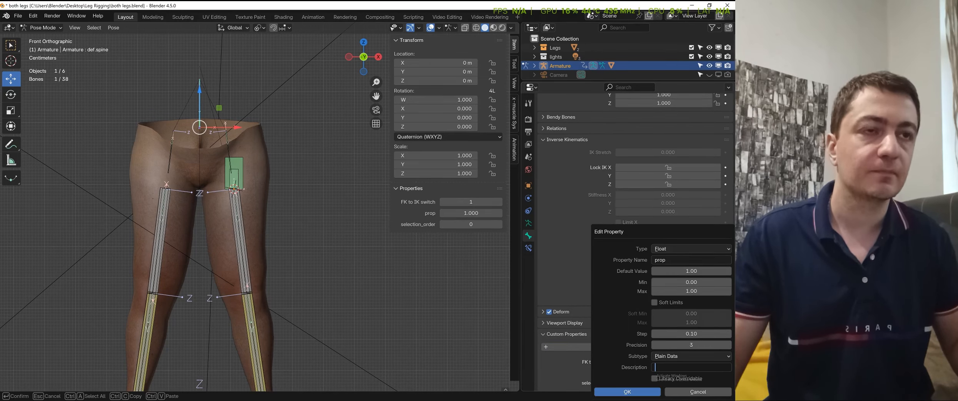
click(677, 249)
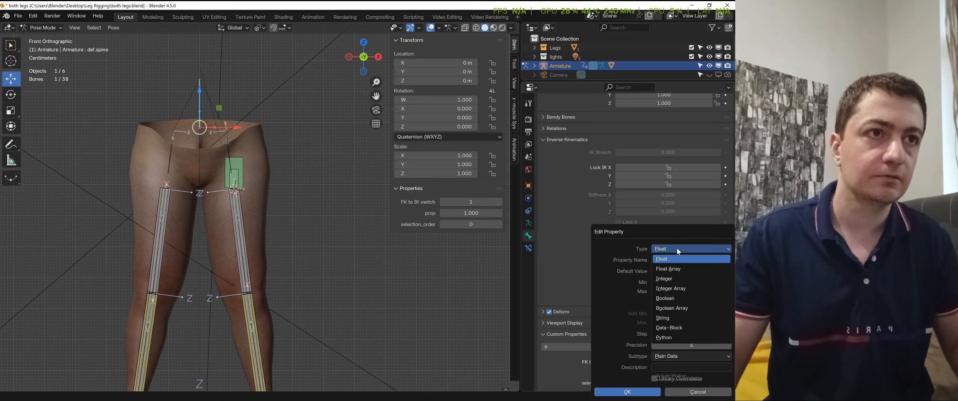
click(658, 246)
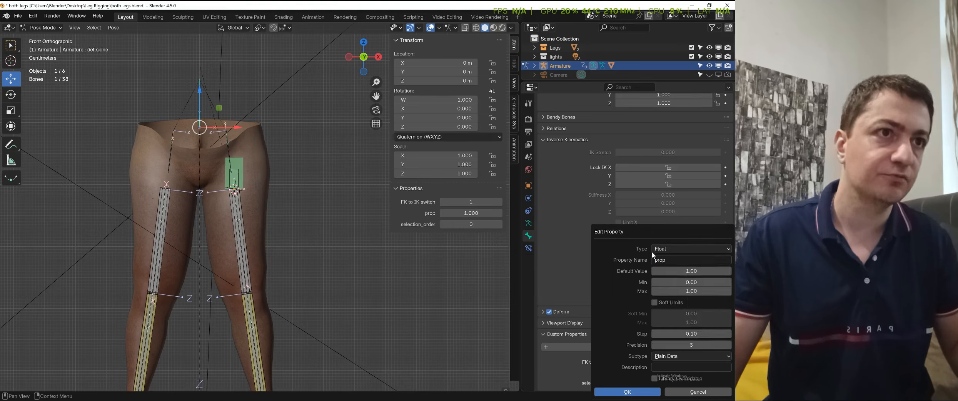
click(667, 259)
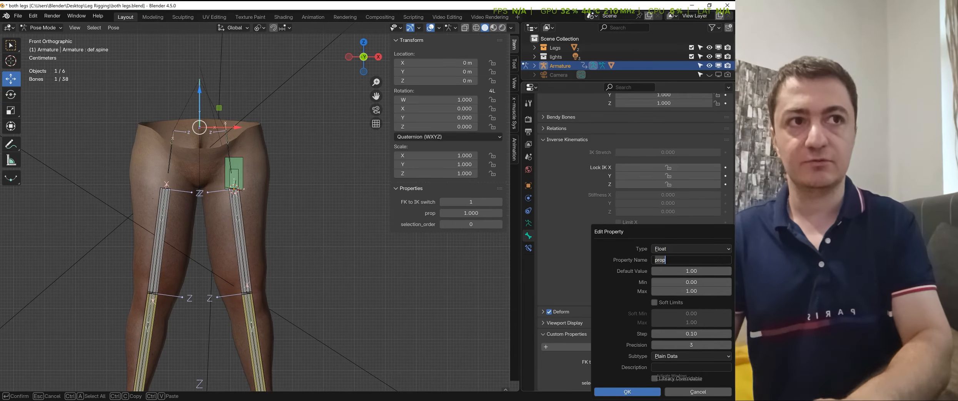
text(socke)
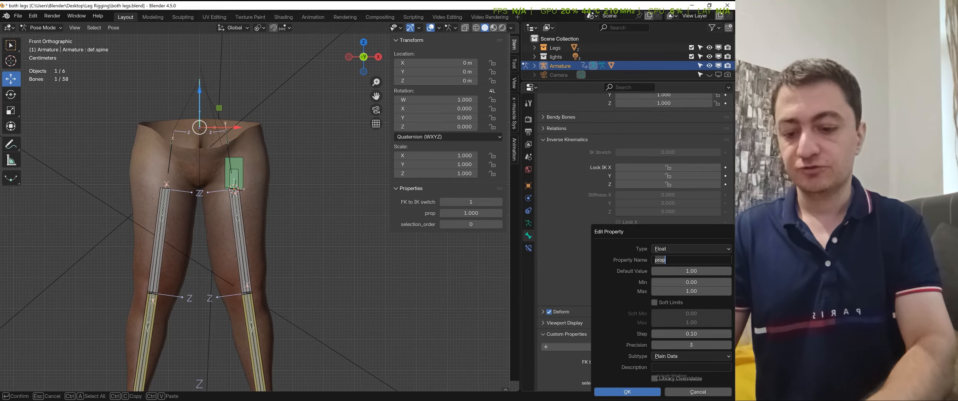
text(t )
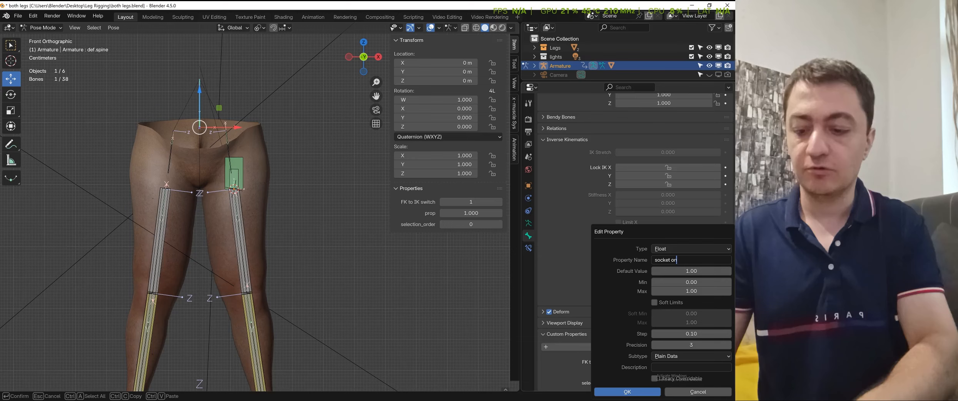
text(on/off)
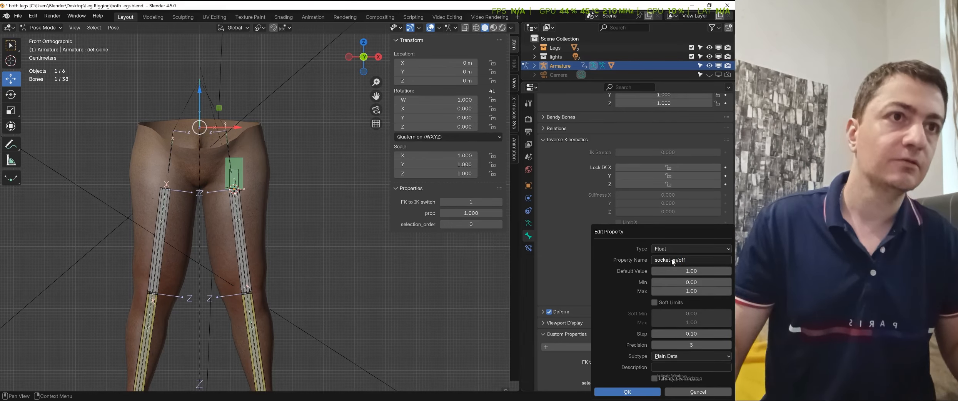
key(Return)
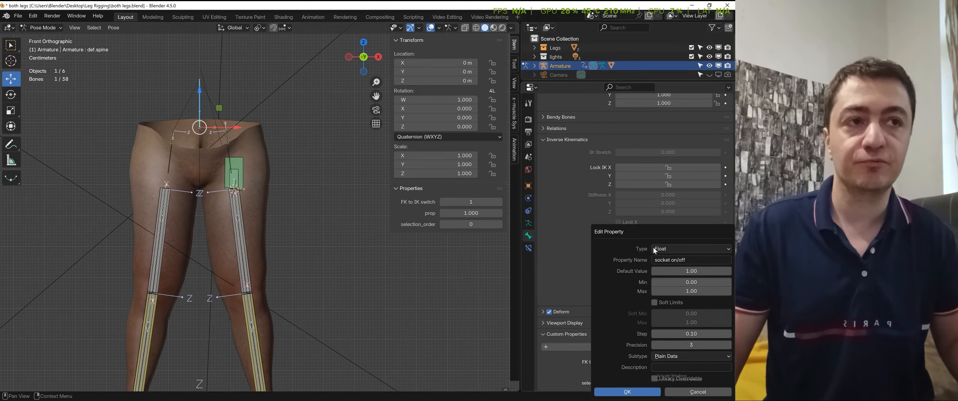
Set the default value of the socket on/off property to 0 and apply the property settings
drag(691, 271, 692, 271)
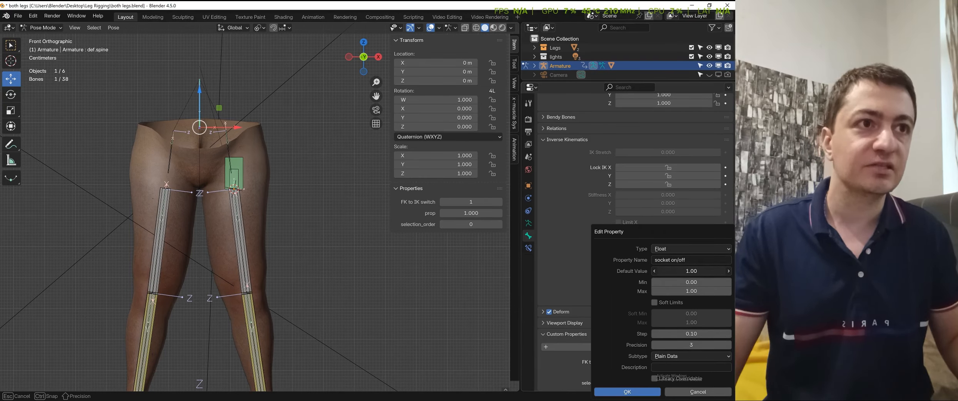
drag(692, 271, 691, 271)
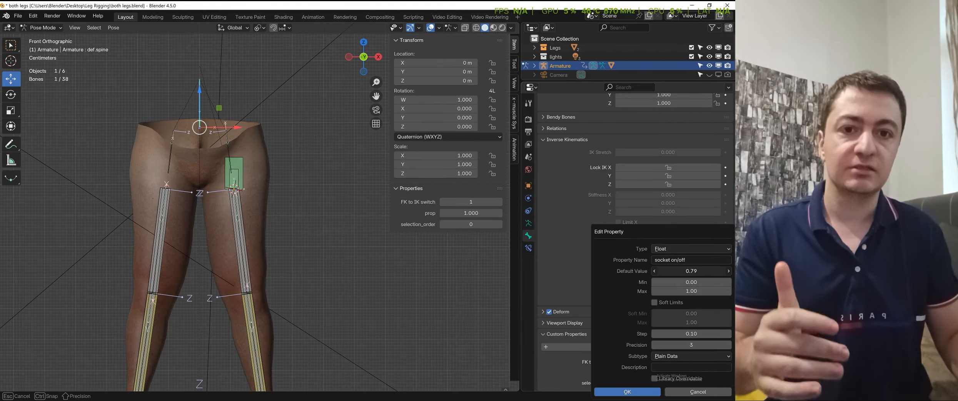
drag(692, 271, 678, 274)
click(677, 275)
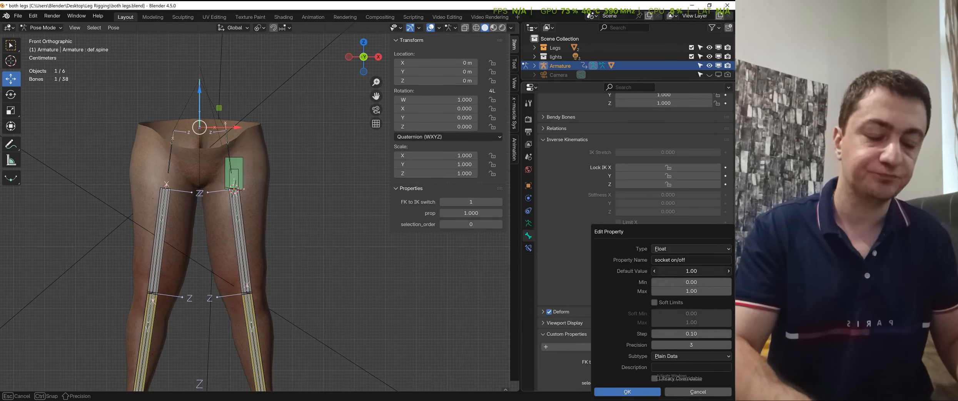
text(0)
key(Return)
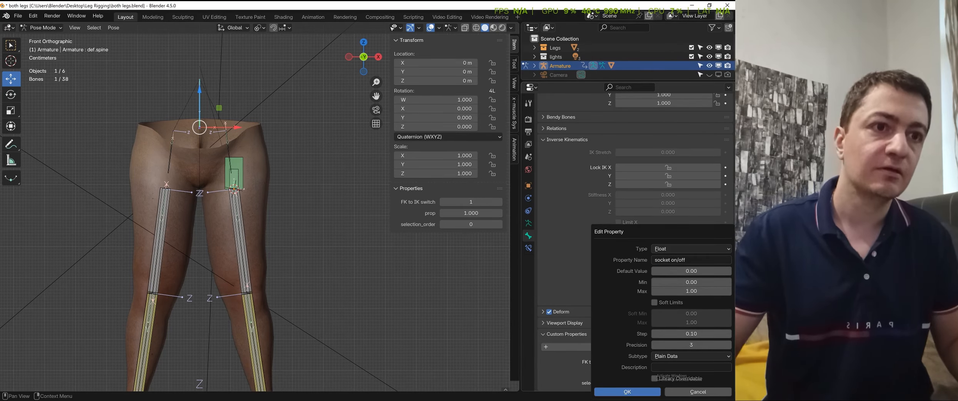
click(627, 392)
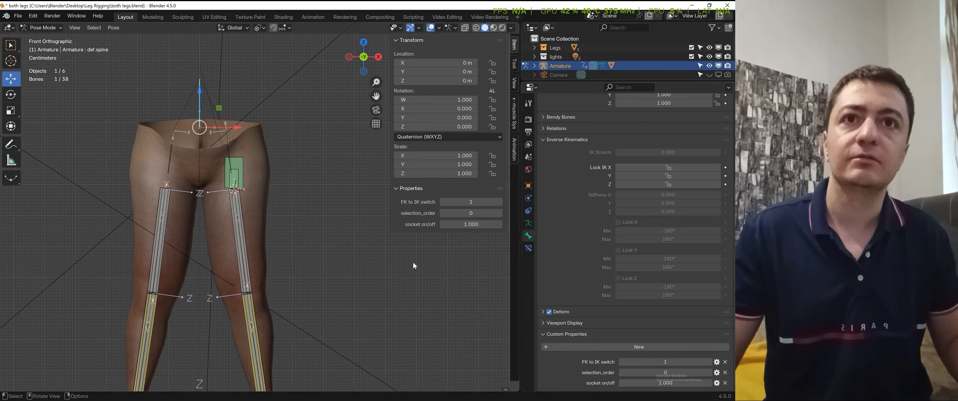
Set the socket on/off property of def.spine to 0 and copy its data path
click(467, 223)
text(0)
key(Return)
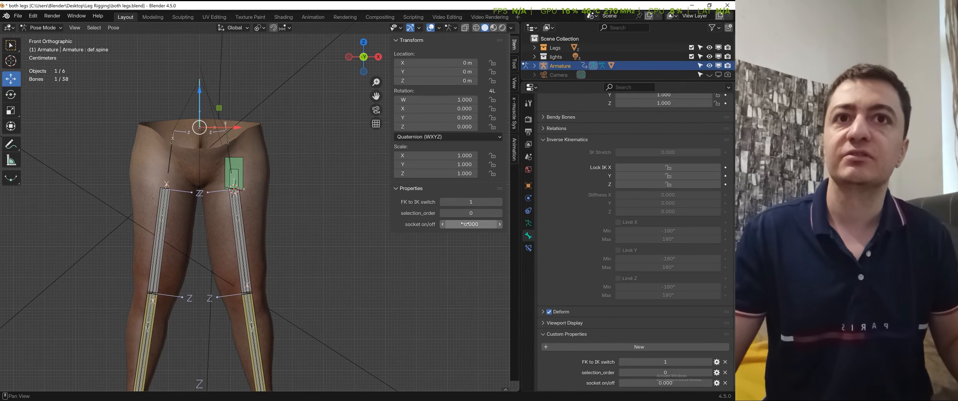
drag(389, 198, 377, 199)
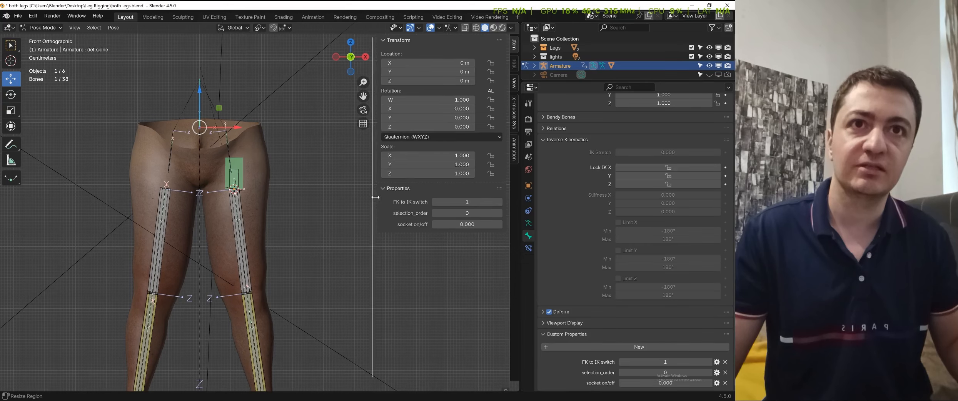
right_click(466, 224)
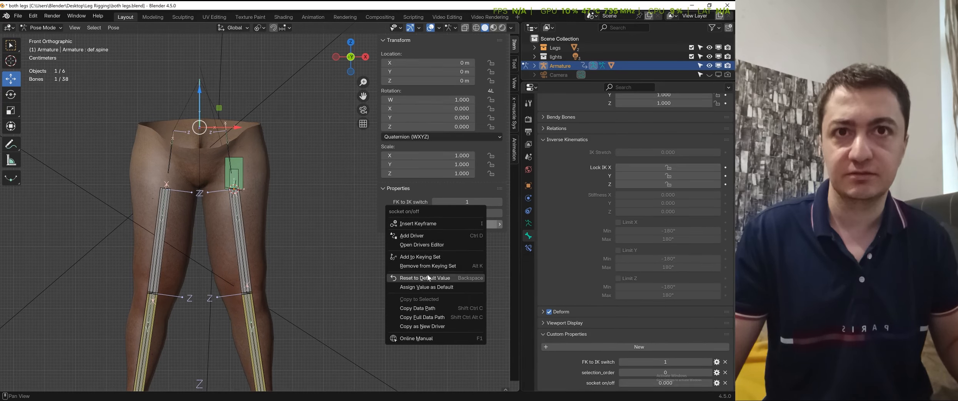
click(429, 308)
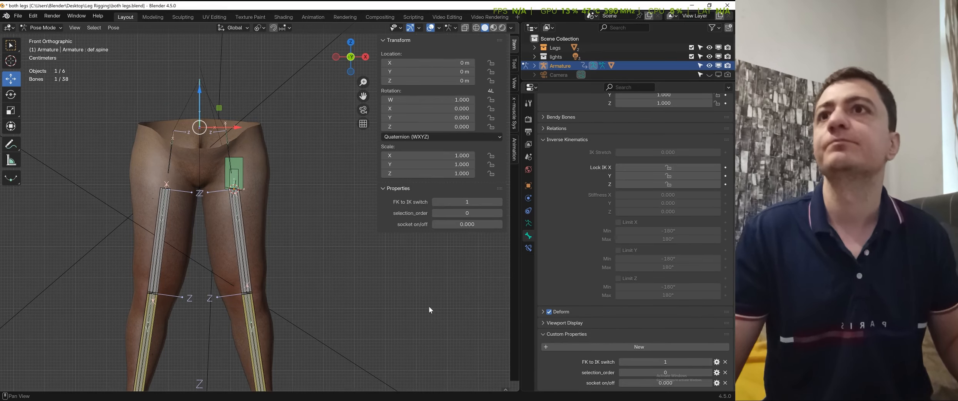
Add drivers to the influence of the Copy Rotation and Copy Location constraints on mch.leg.socket.parent.L
scroll(289, 229, up, 3)
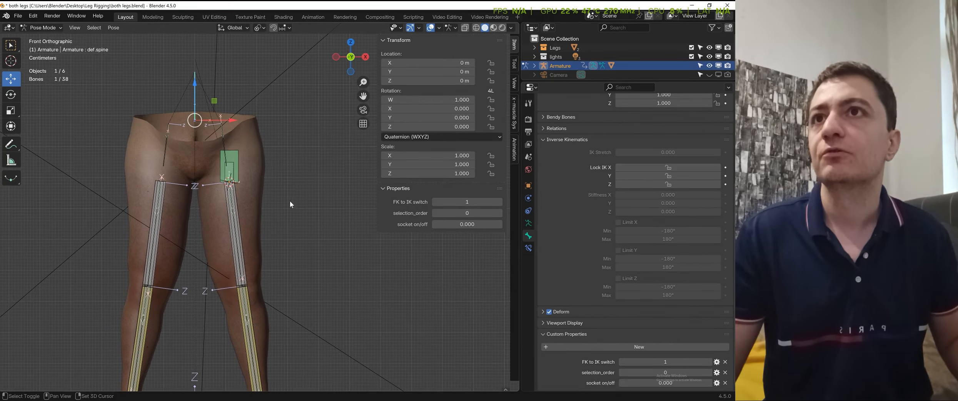
click(218, 123)
scroll(246, 134, down, 2)
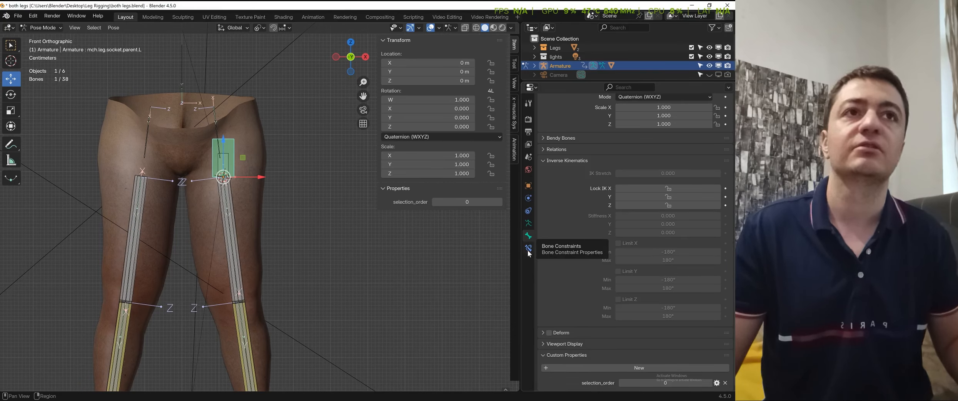
scroll(580, 229, up, 5)
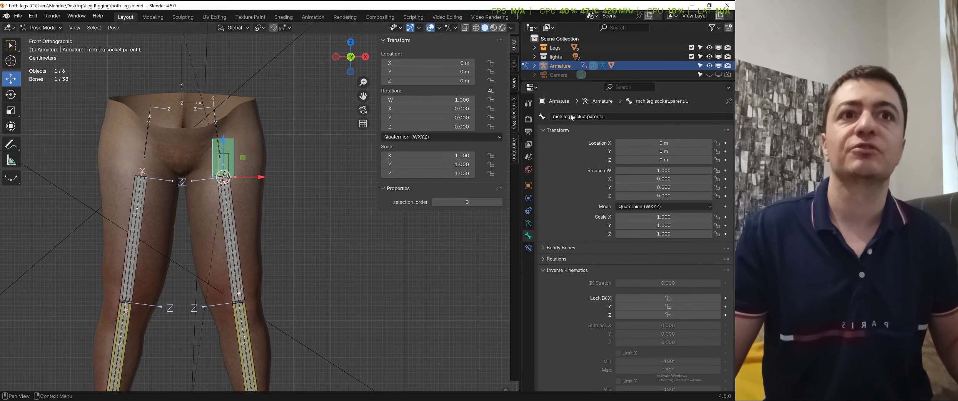
click(529, 248)
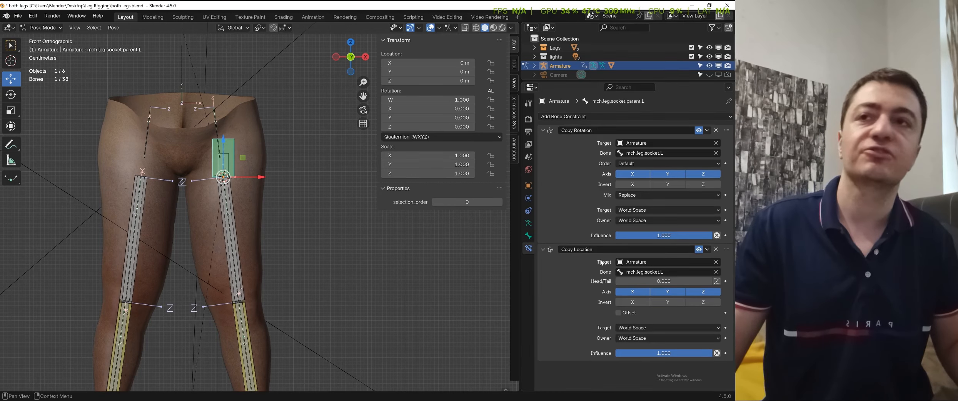
right_click(649, 232)
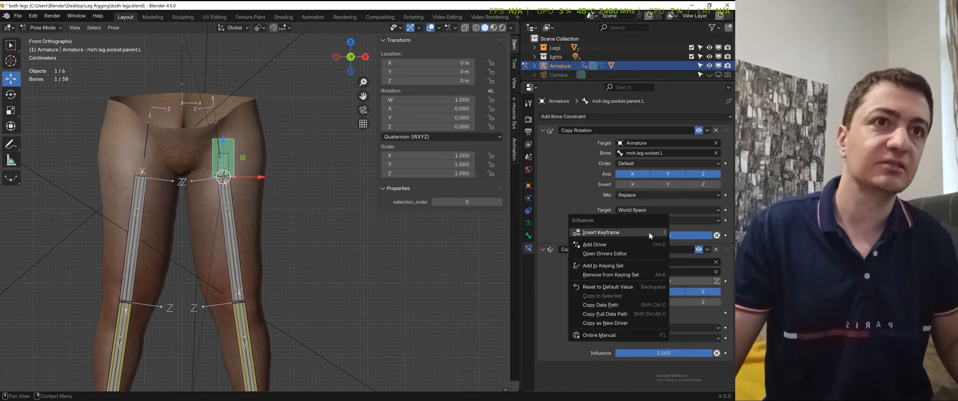
click(607, 244)
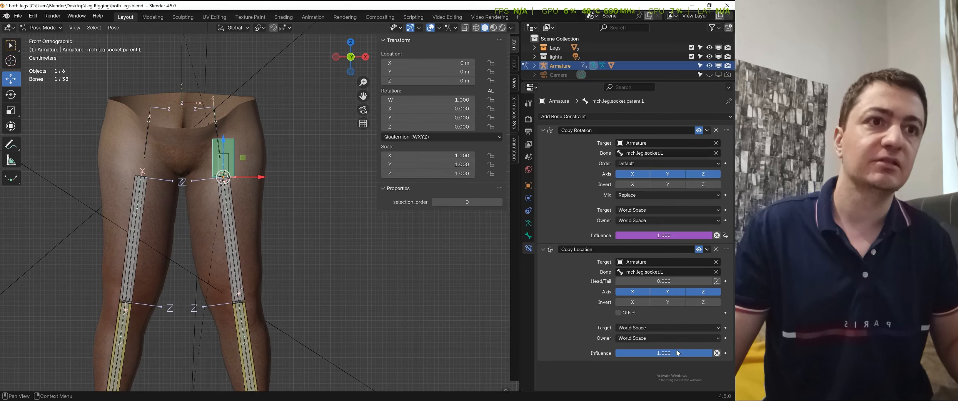
right_click(677, 349)
click(639, 298)
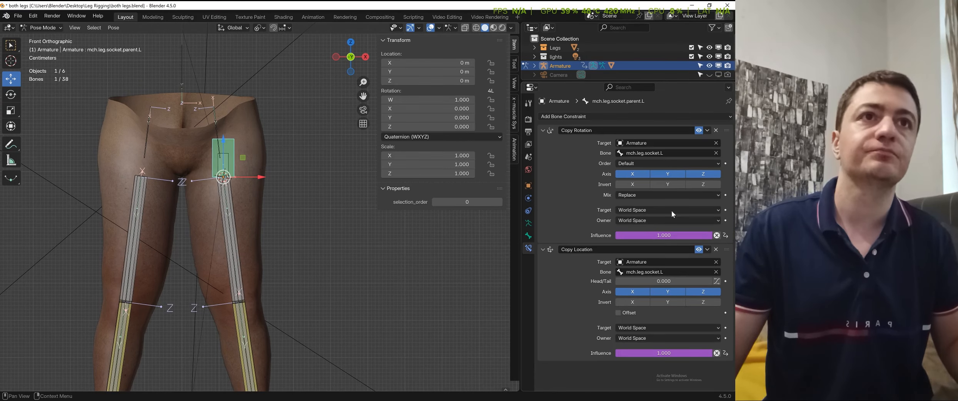
Open the Drivers Editor and set the Copy Rotation influence driver's expression to var
right_click(681, 235)
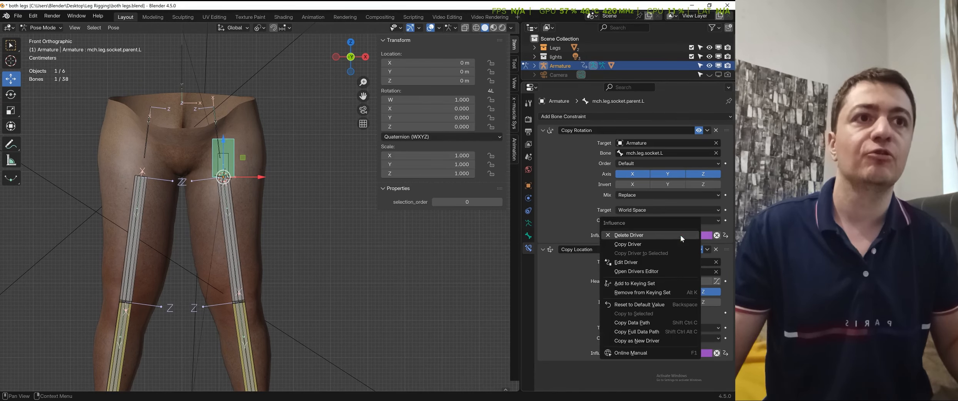
click(639, 271)
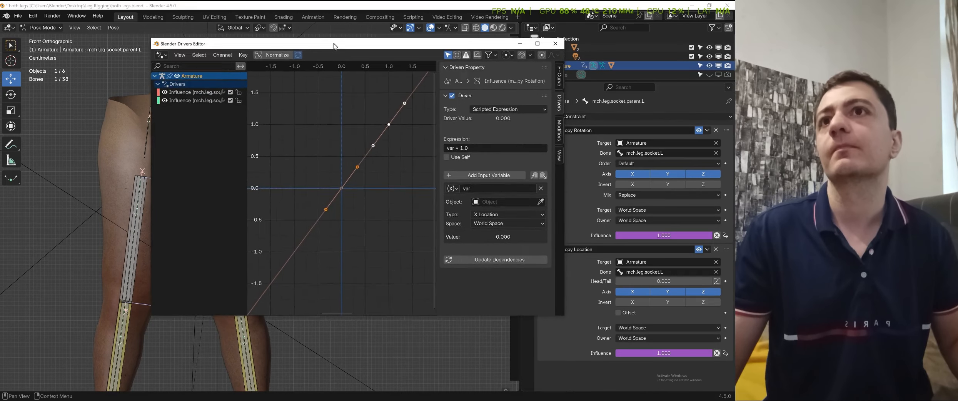
drag(334, 43, 339, 52)
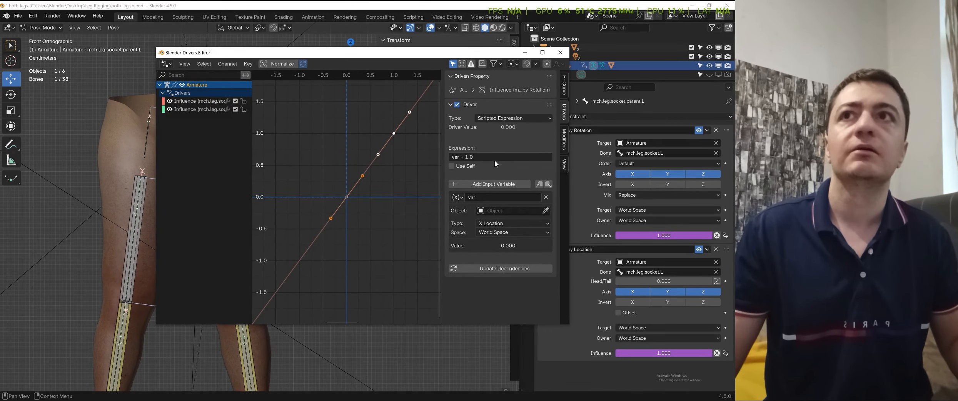
click(200, 101)
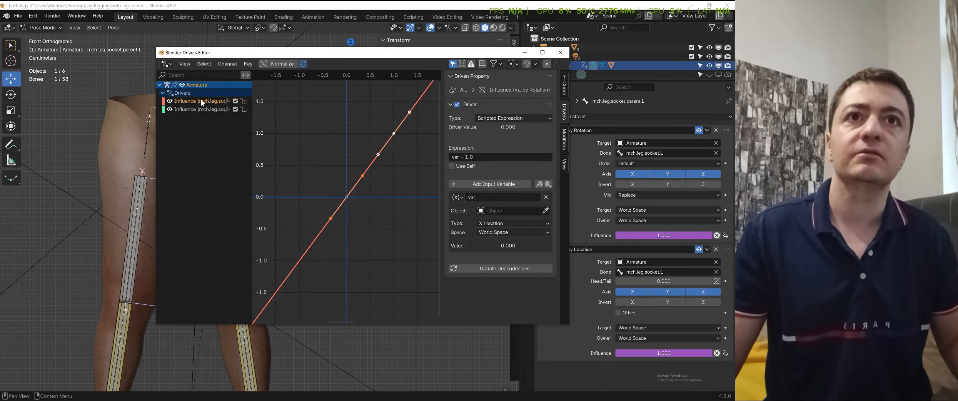
click(483, 157)
key(BackSpace)
key(BackSpace)
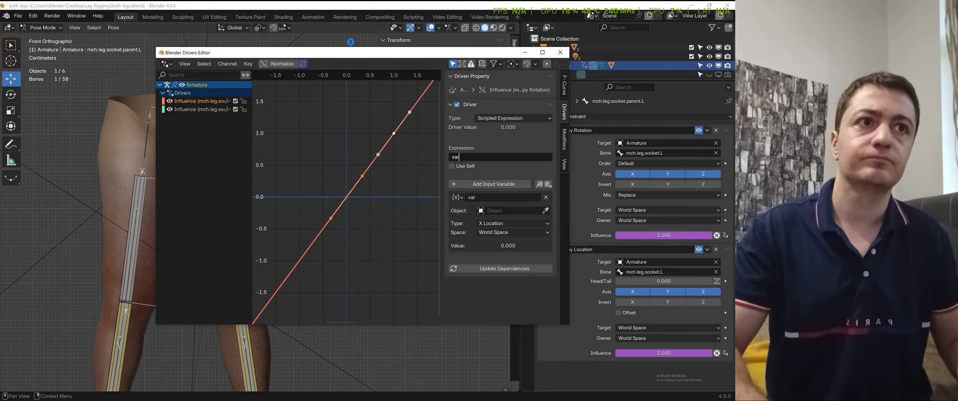
key(Return)
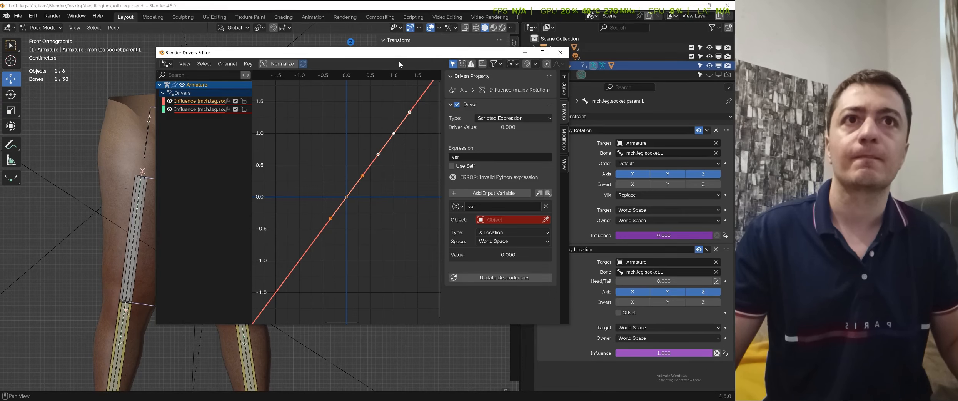
Change the Copy Rotation driver's input variable to Single Property and choose Armature as its target object
drag(412, 56, 359, 62)
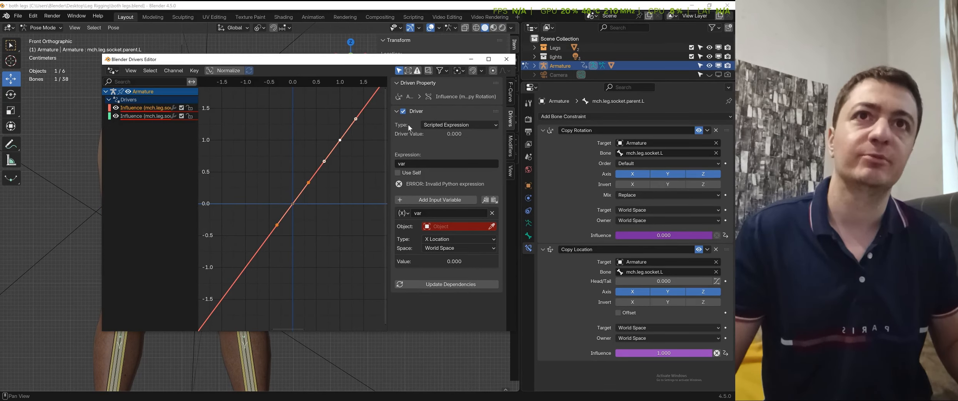
click(449, 125)
click(449, 128)
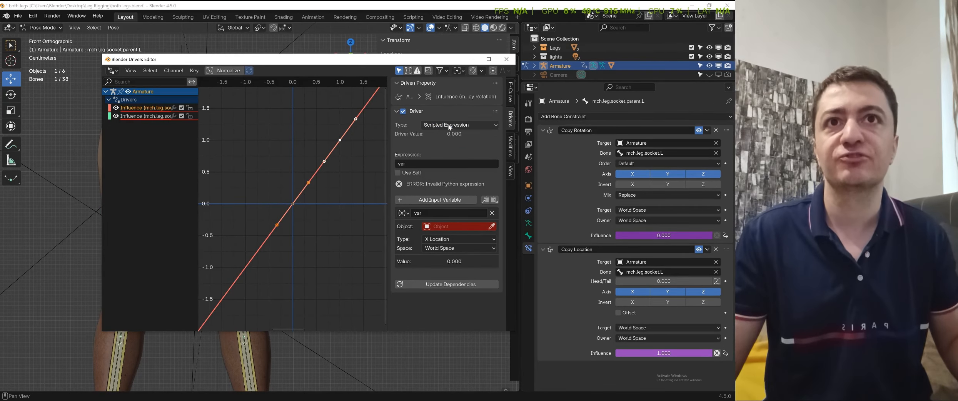
click(404, 214)
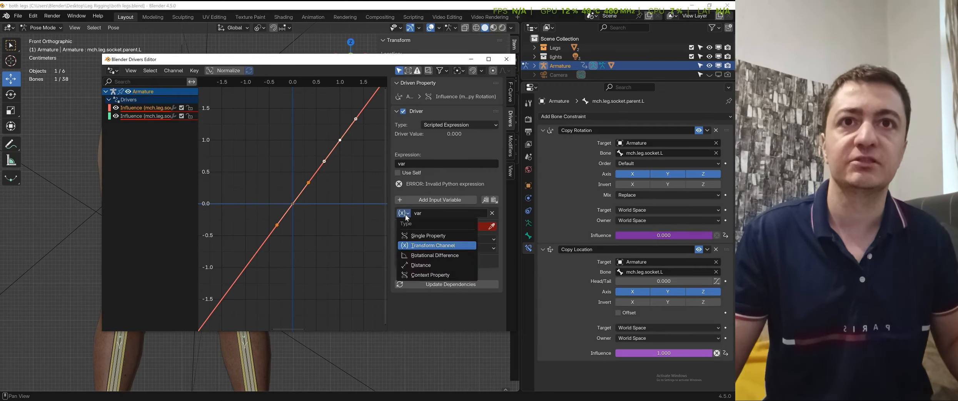
click(413, 235)
click(407, 214)
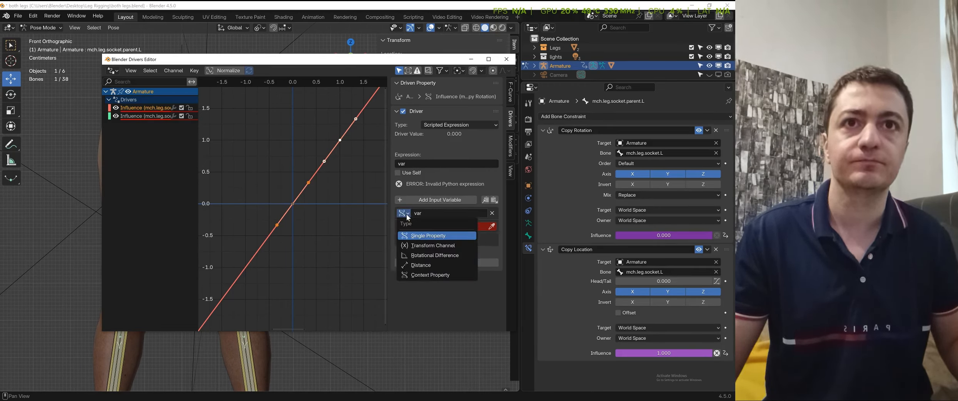
click(422, 238)
click(458, 228)
click(443, 133)
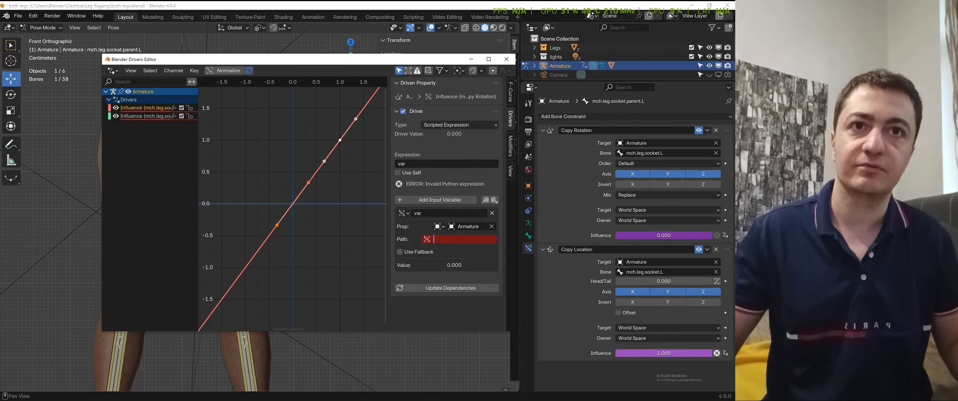
Apply the socket on/off path to the Copy Rotation driver and set the Copy Location influence driver's expression to var
key(Return)
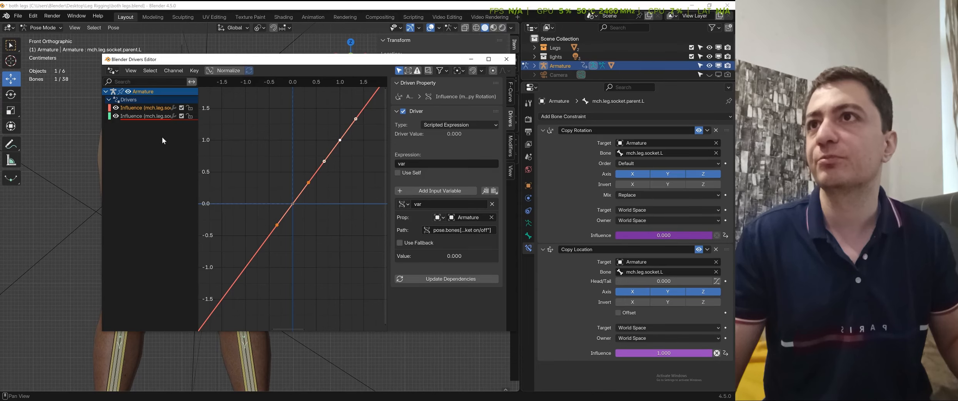
click(143, 116)
mouse_move(197, 134)
mouse_down()
mouse_move(262, 134)
mouse_move(195, 134)
mouse_up()
click(445, 164)
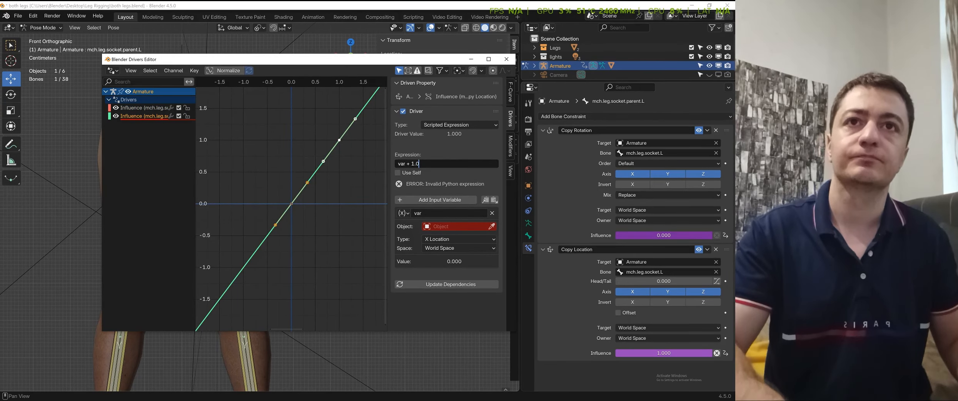
key(BackSpace)
key(BackSpace)
key(BackSpace)
key(BackSpace)
key(BackSpace)
key(BackSpace)
key(Return)
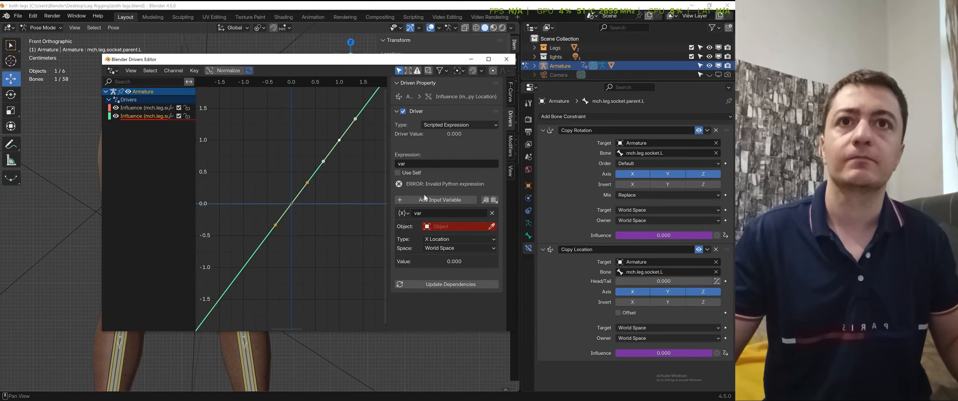
Make the Copy Location driver's variable a Single Property on Armature using the copied socket on/off path, update dependencies, and close the Drivers Editor
click(403, 213)
click(470, 226)
click(469, 226)
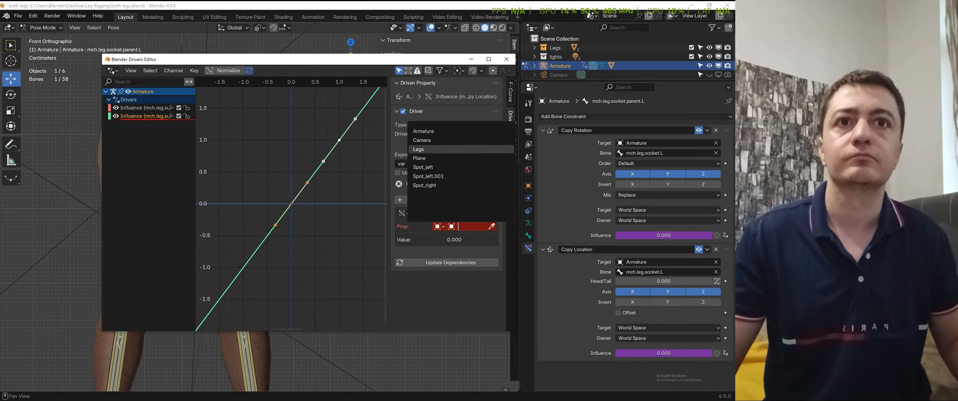
click(456, 132)
key(ctrl+v)
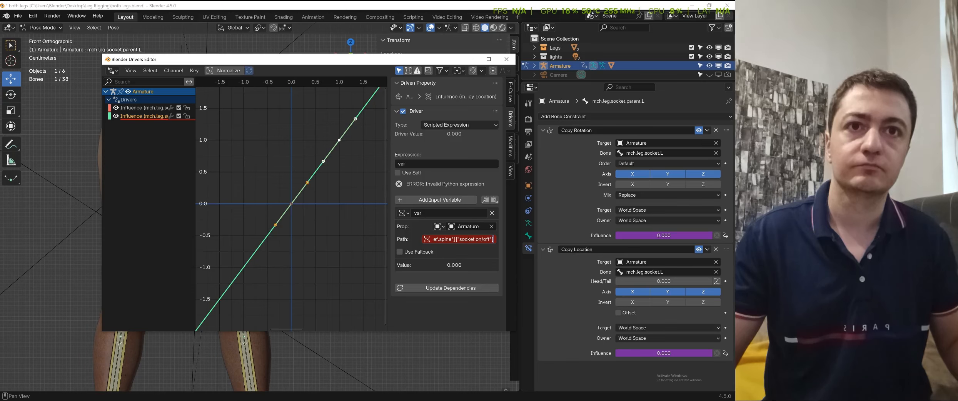
click(465, 279)
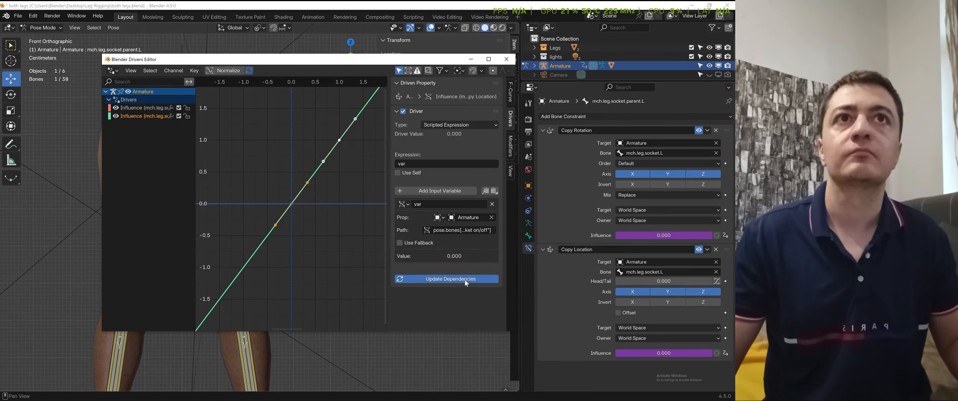
click(507, 59)
Test-rotate def.spine with the socket property off, cancel the rotation, and inspect the constraints of mch.leg.socket.parent.L
click(214, 119)
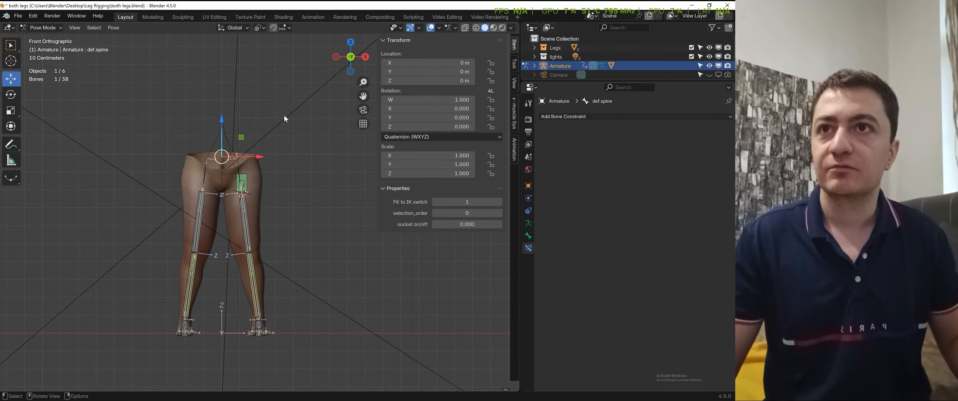
key(r)
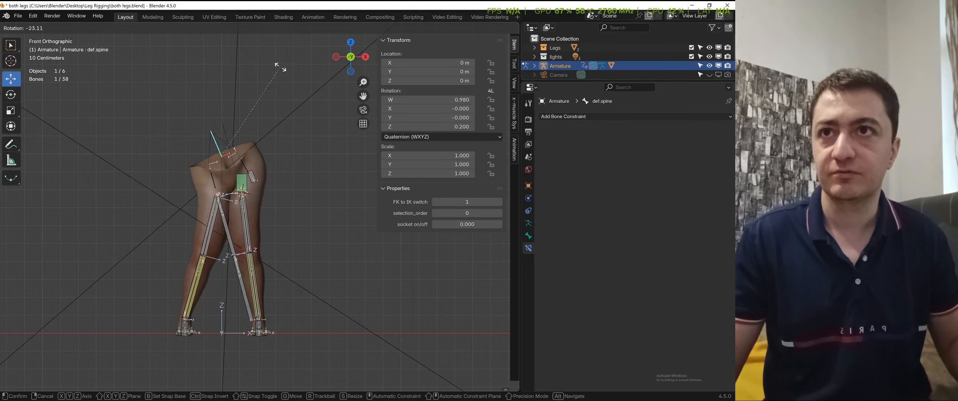
key(Escape)
click(249, 180)
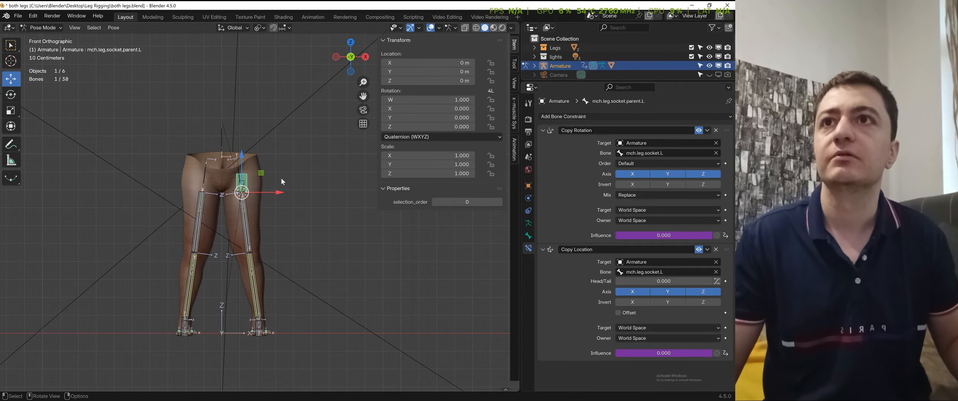
Set def.spine's socket on/off property to 1 and rotate the bone 24.4° to test the left hip socket
click(222, 136)
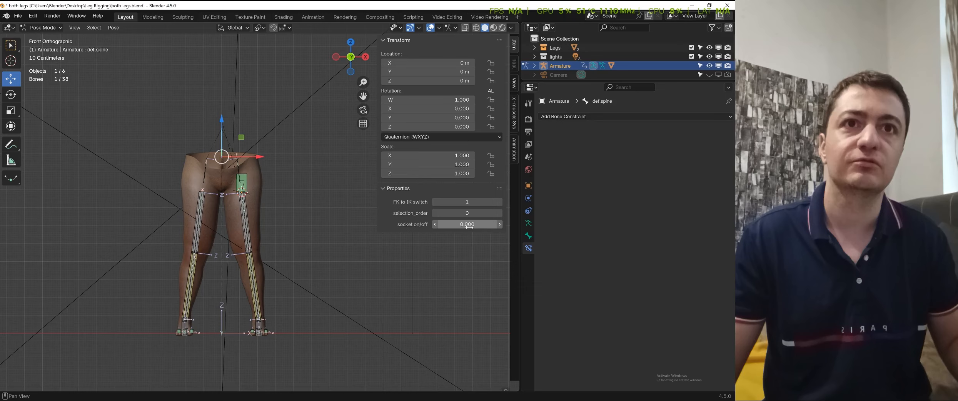
drag(460, 225, 503, 225)
key(r)
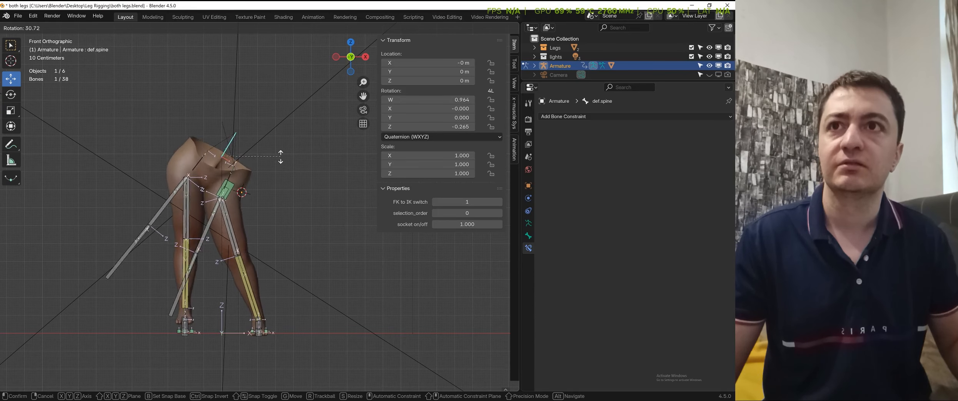
click(300, 152)
scroll(347, 162, up, 1)
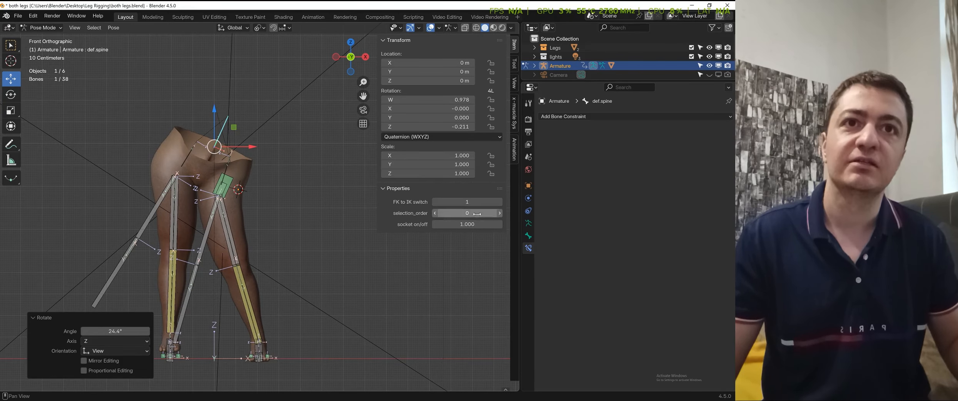
Lower the socket on/off property to 0.583, clear def.spine's rotation, and test-rotate the bone without keeping the rotation
click(467, 224)
drag(467, 224, 428, 224)
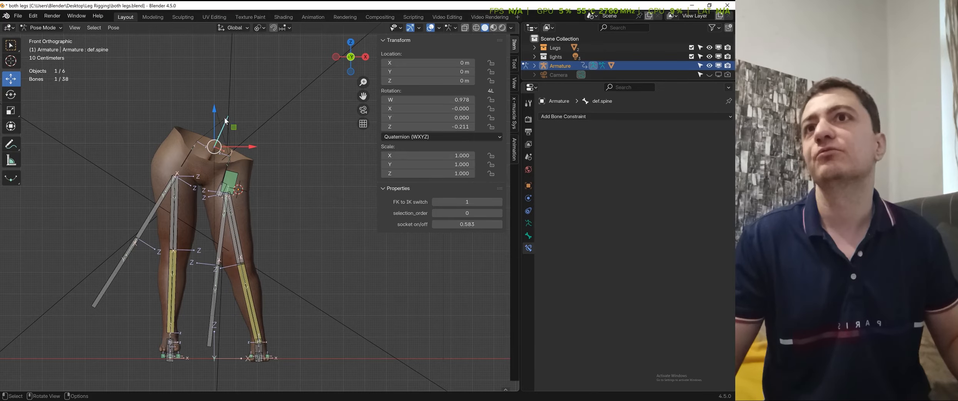
key(alt+r)
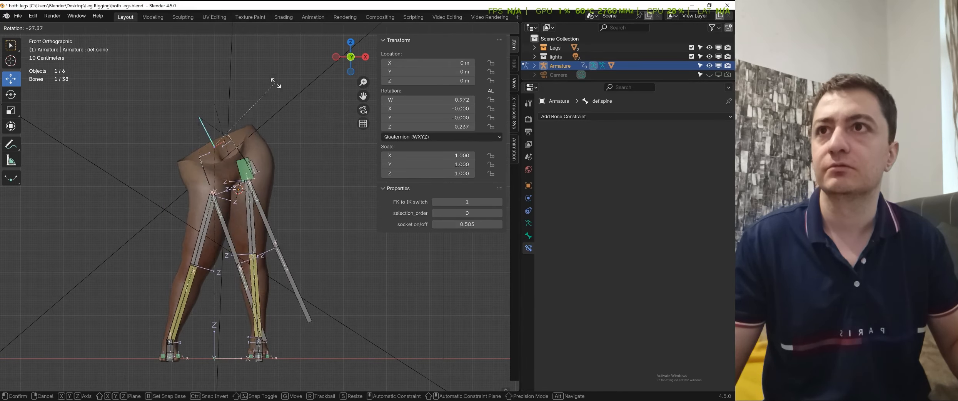
right_click(270, 136)
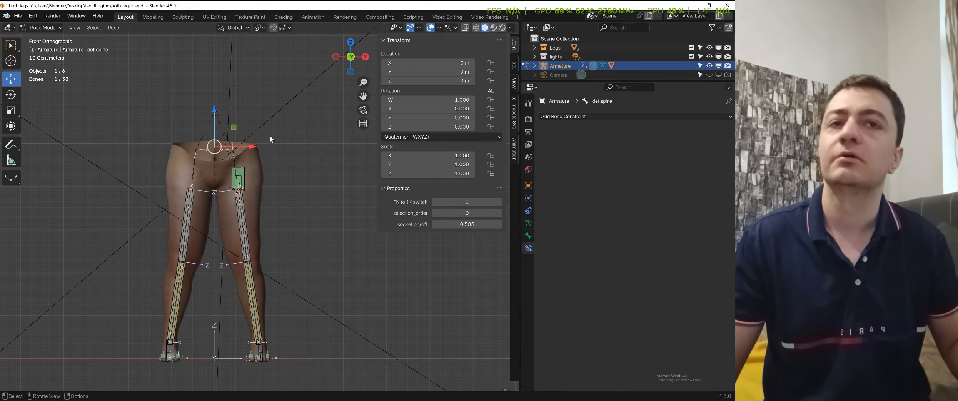
Set the socket on/off property of def.spine to 1 and deselect all bones
click(434, 224)
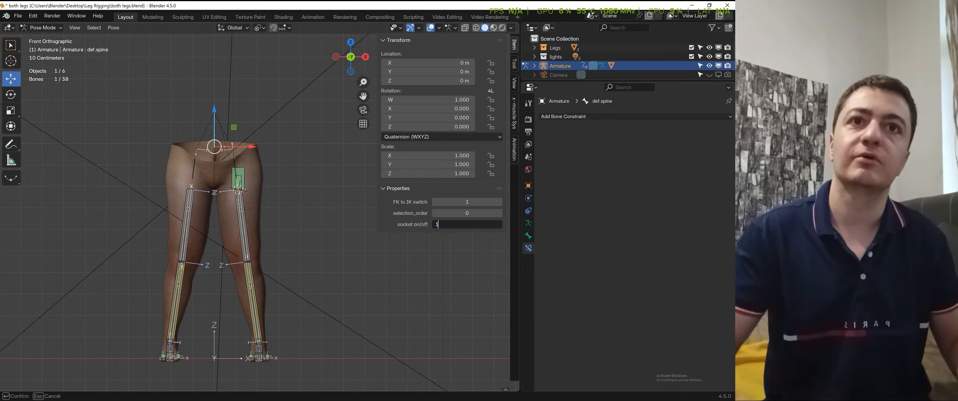
text(1)
key(Return)
click(286, 139)
key(a)
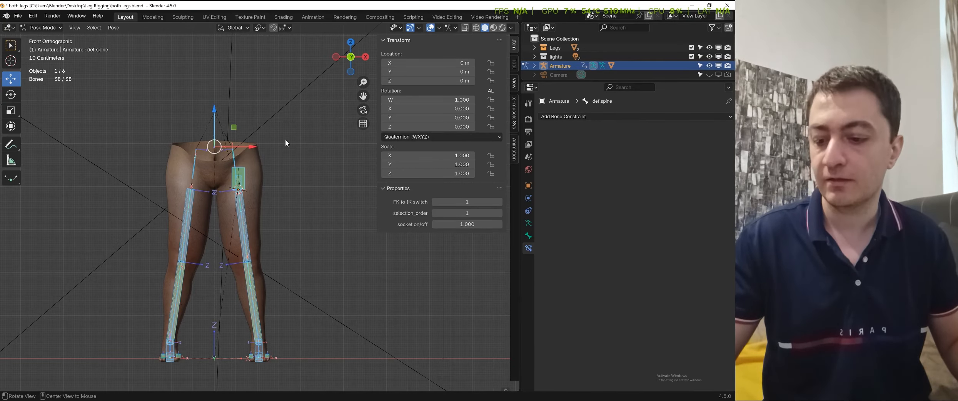
key(shift+e)
click(295, 177)
scroll(306, 131, up, 4)
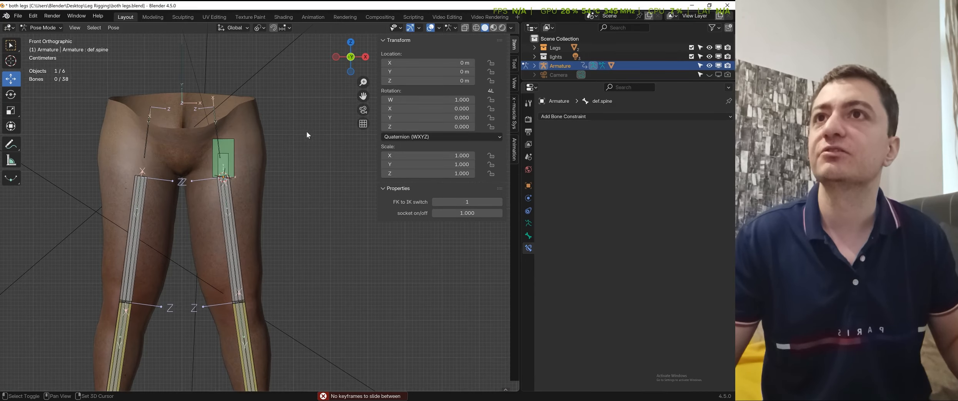
Create a new bone collection for the armature named socket rig
click(229, 135)
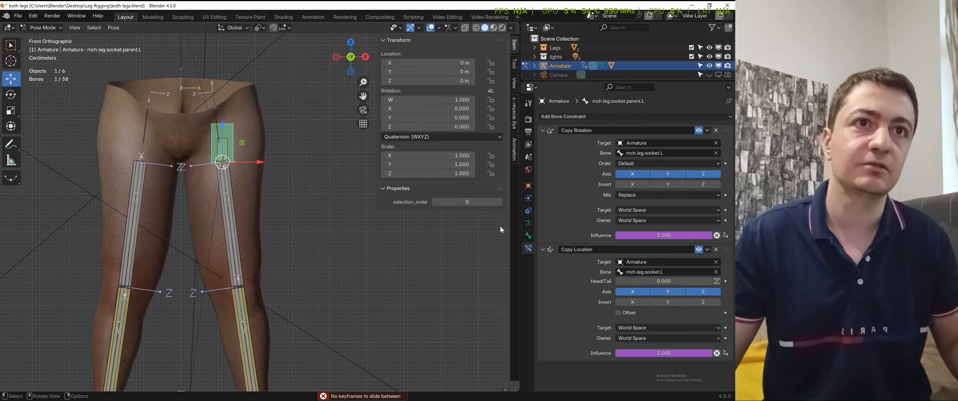
click(528, 236)
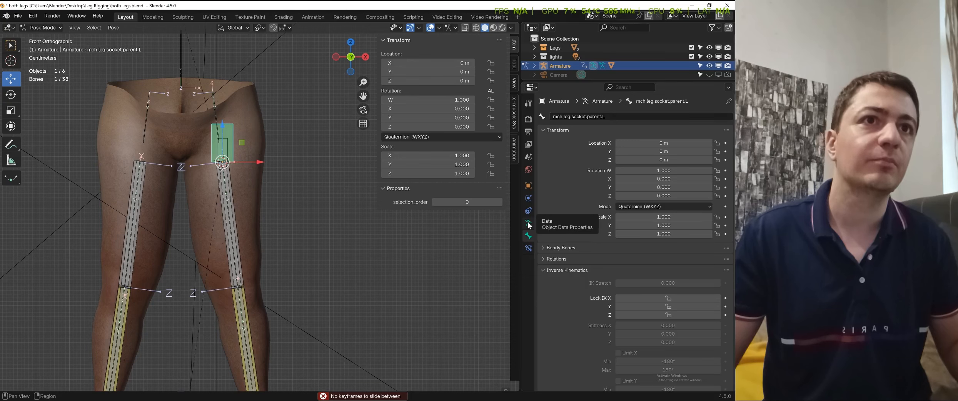
click(528, 223)
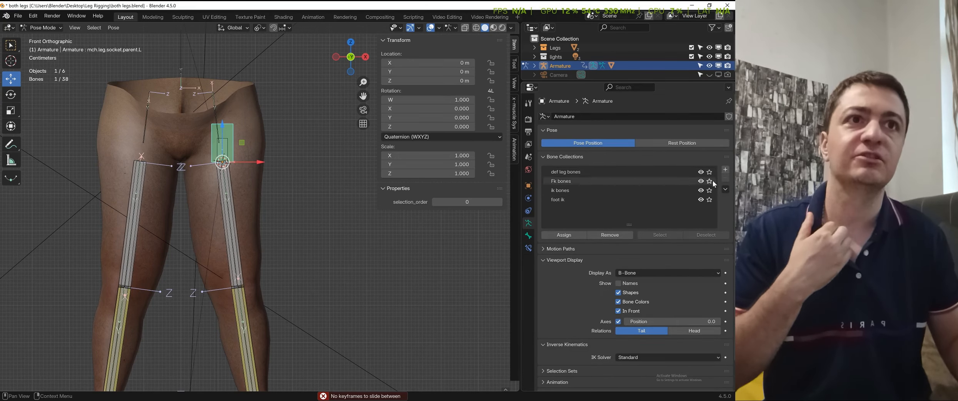
click(725, 169)
double_click(571, 208)
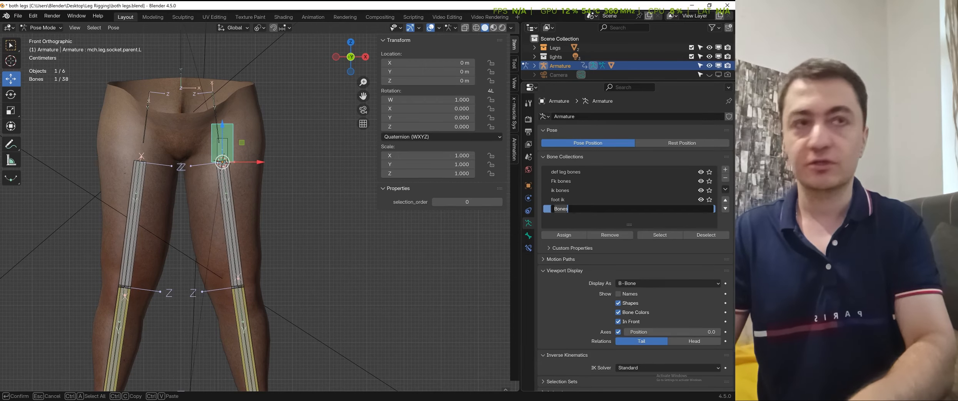
text(socket rig)
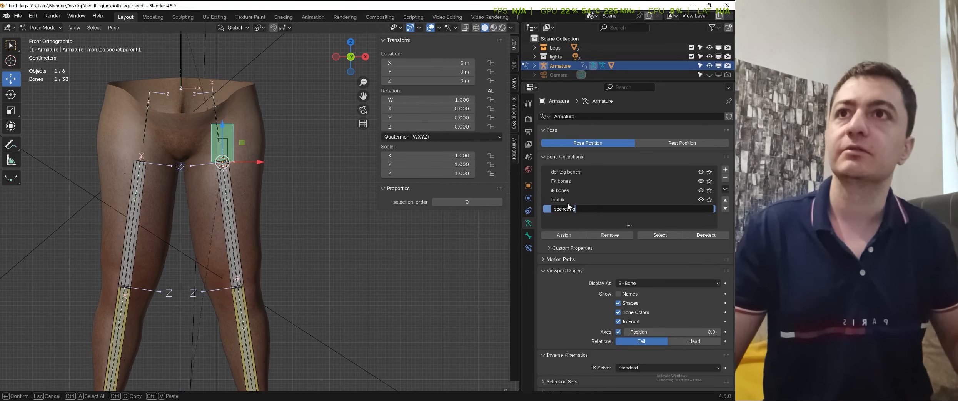
key(Return)
Move mch.leg.socket.parent.L and mch.leg.socket.L into the socket rig bone collection
scroll(274, 189, up, 1)
shift+click(213, 112)
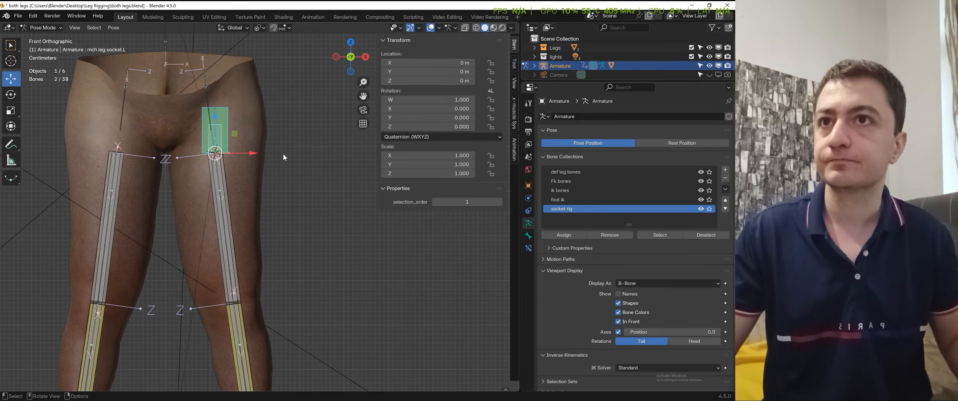
key(m)
click(263, 202)
scroll(282, 165, down, 1)
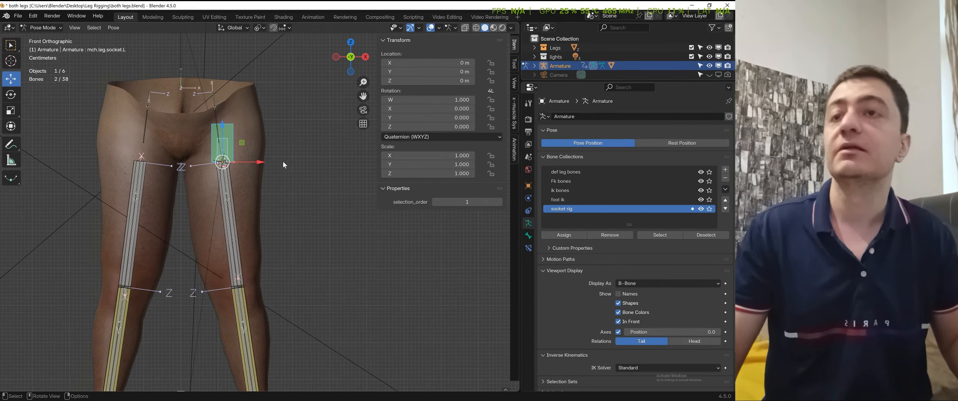
Hide the ik bones and Fk bones collections and deselect all bones
click(701, 190)
click(701, 182)
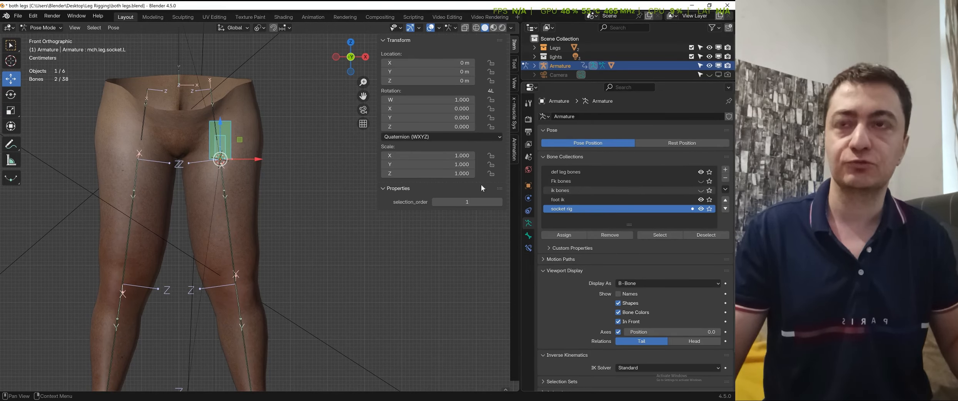
click(116, 149)
scroll(196, 152, down, 2)
scroll(298, 218, up, 3)
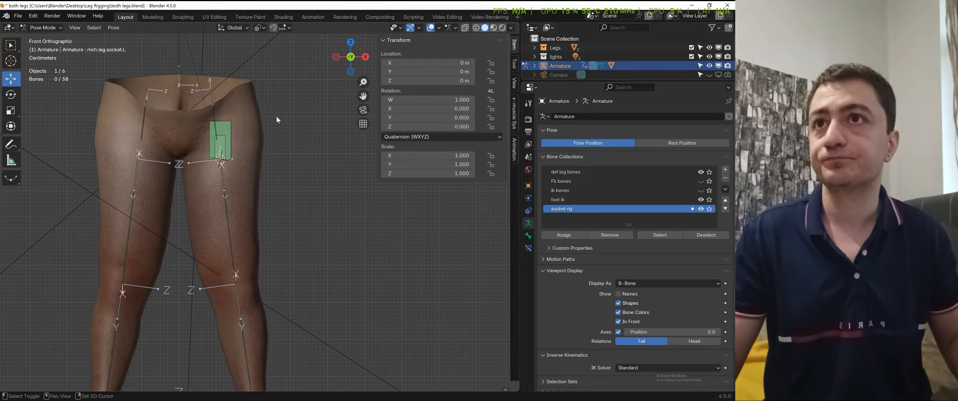
Switch the armature to Edit Mode and duplicate the def.upper.leg.L bone in place
click(217, 128)
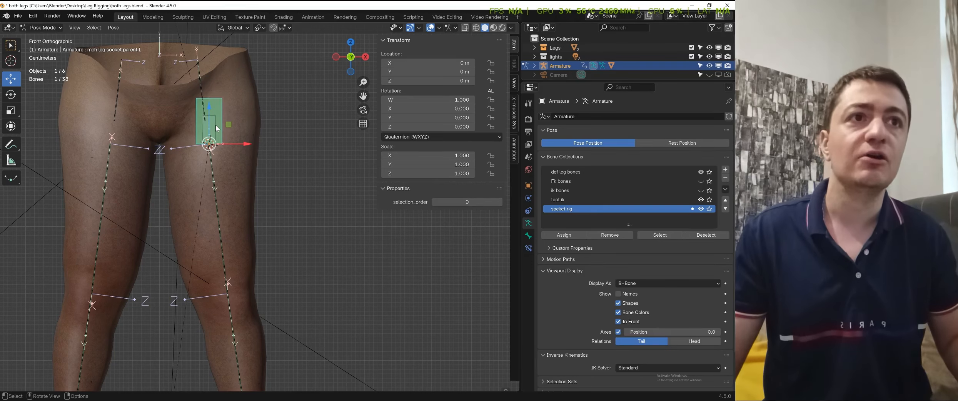
scroll(235, 185, down, 1)
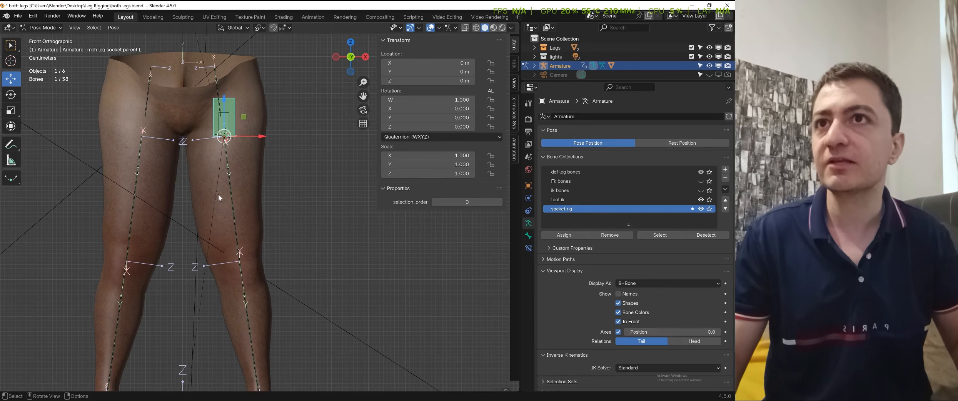
key(ctrl+Tab)
click(306, 178)
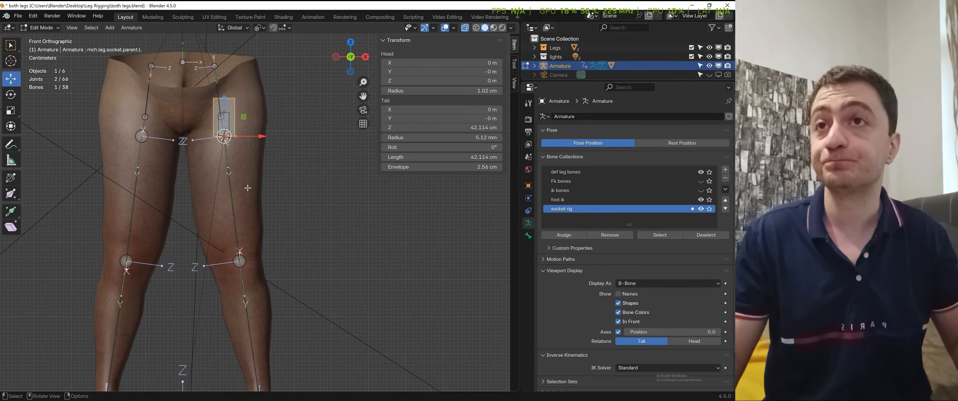
click(228, 184)
scroll(281, 177, down, 1)
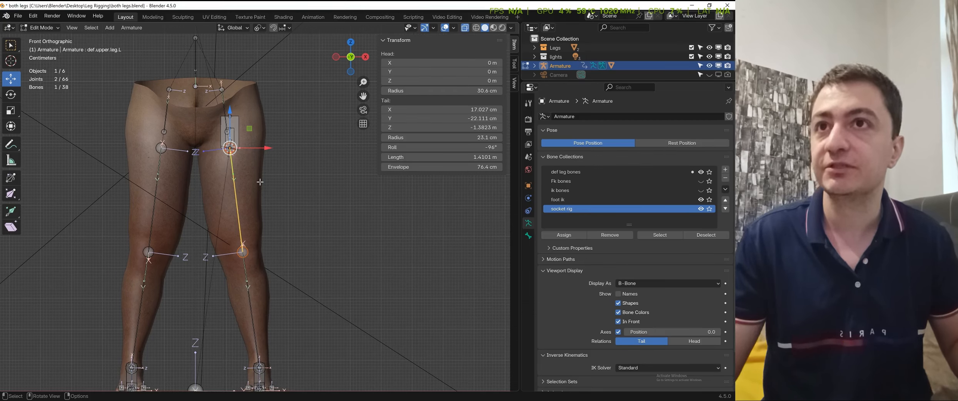
key(shift+d)
right_click(282, 171)
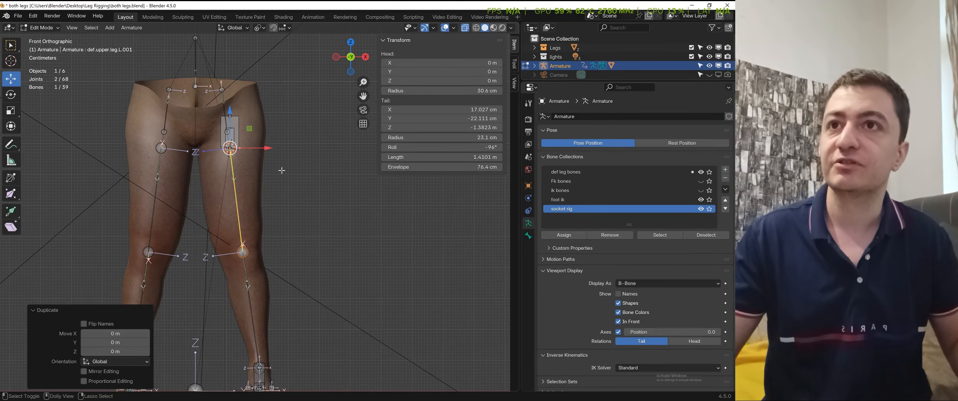
Thicken the B-Bone display of the duplicated left upper leg bone and open its bone properties
key(ctrl+alt+s)
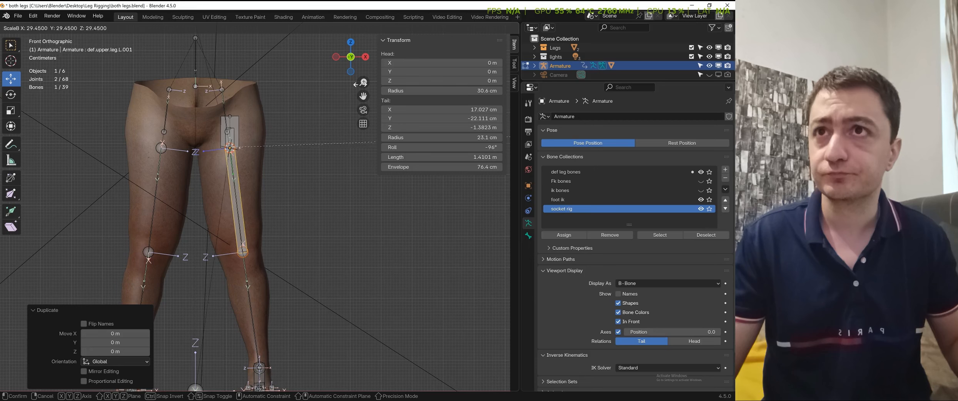
click(143, 76)
scroll(362, 185, up, 1)
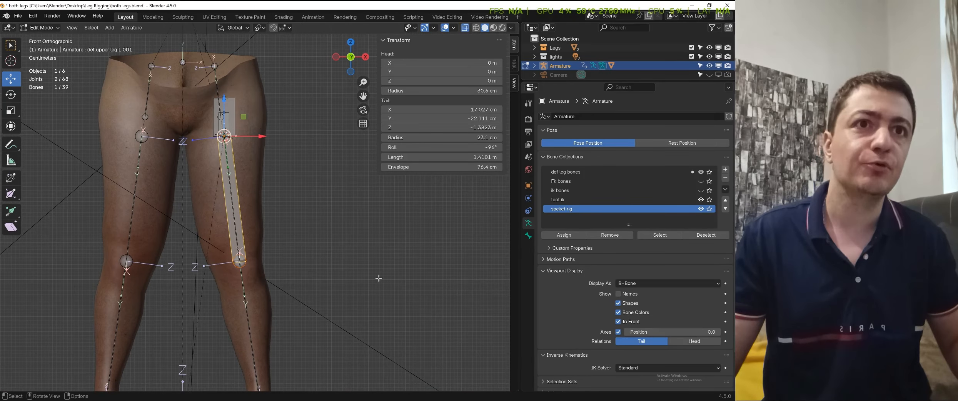
click(530, 235)
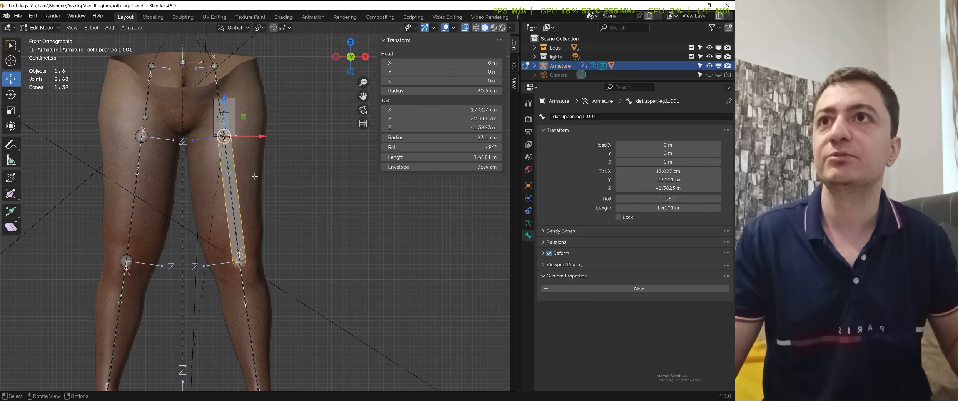
Subdivide the duplicated left upper leg bone with one cut and open the armature data properties
right_click(239, 142)
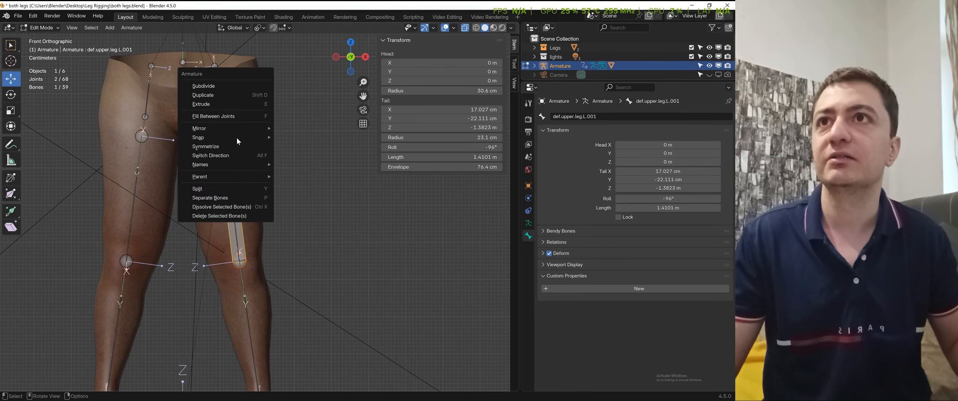
click(217, 85)
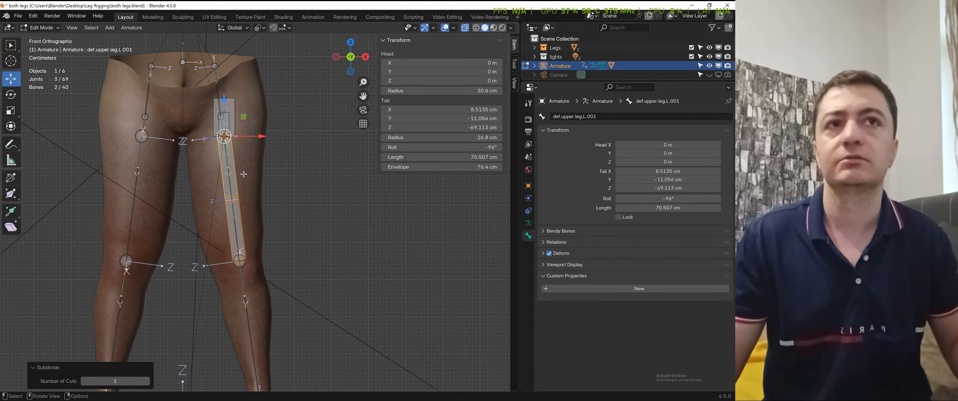
mouse_move(281, 200)
shift+middle_down()
mouse_move(272, 191)
mouse_move(289, 209)
shift+middle_up()
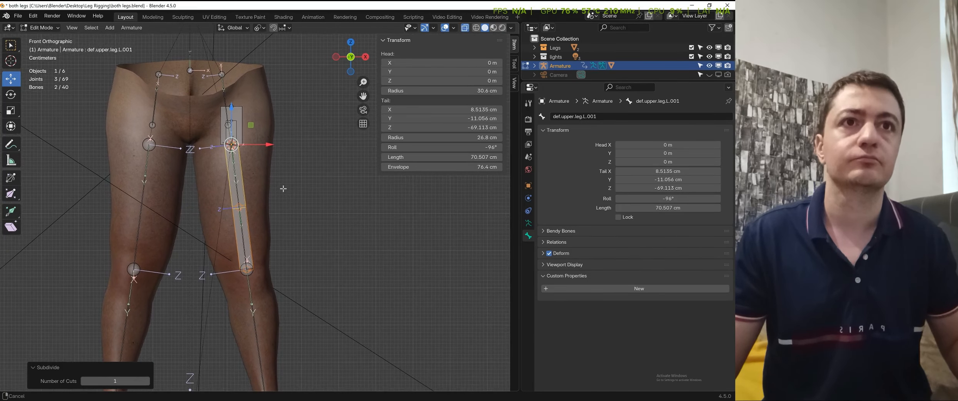
click(529, 224)
scroll(308, 201, up, 1)
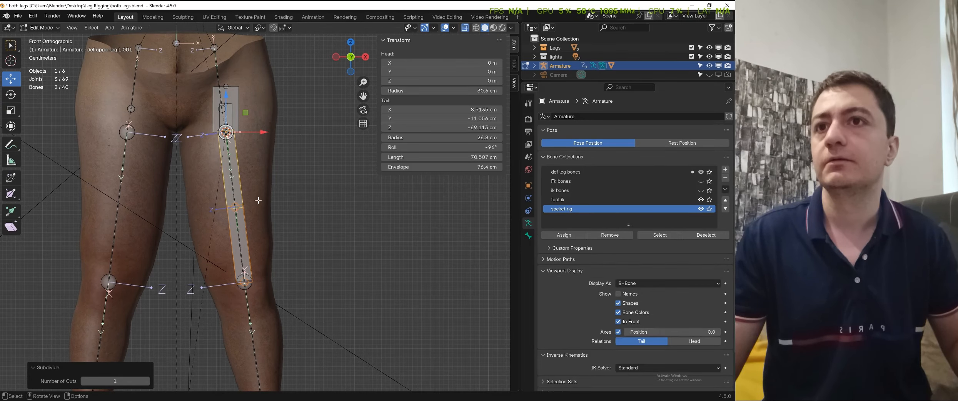
Rename the upper half of the subdivided left thigh bone to def.upper.leg.solution.L
click(240, 184)
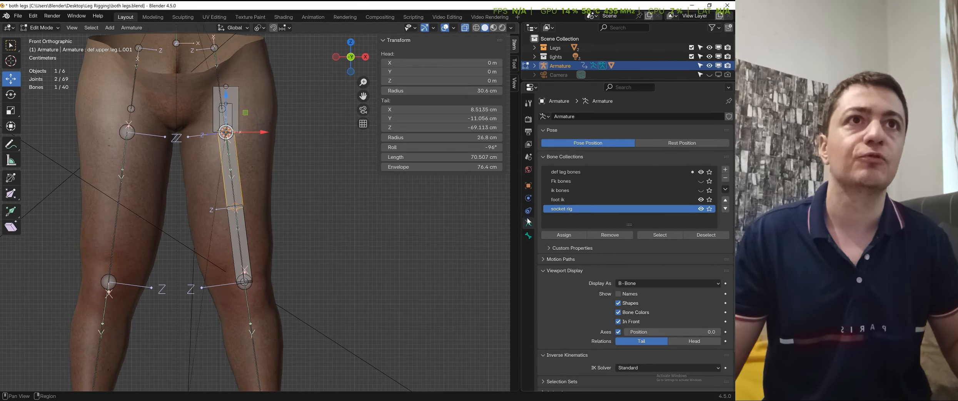
click(529, 236)
click(585, 116)
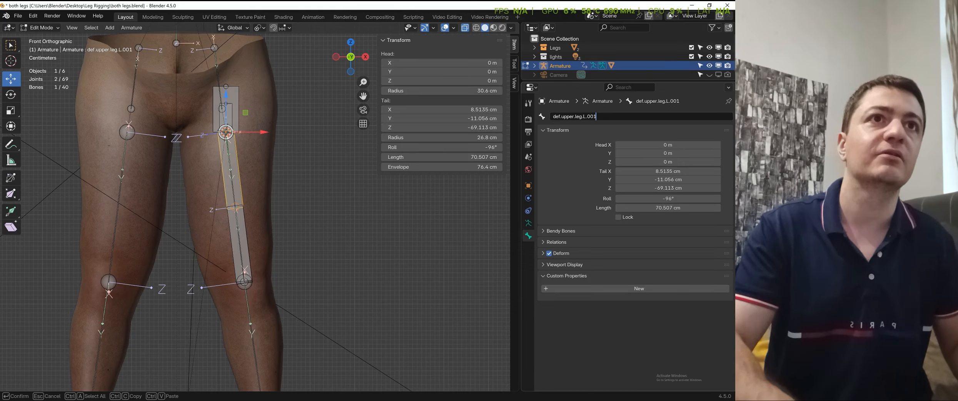
key(BackSpace)
key(BackSpace)
key(BackSpace)
key(BackSpace)
key(BackSpace)
key(BackSpace)
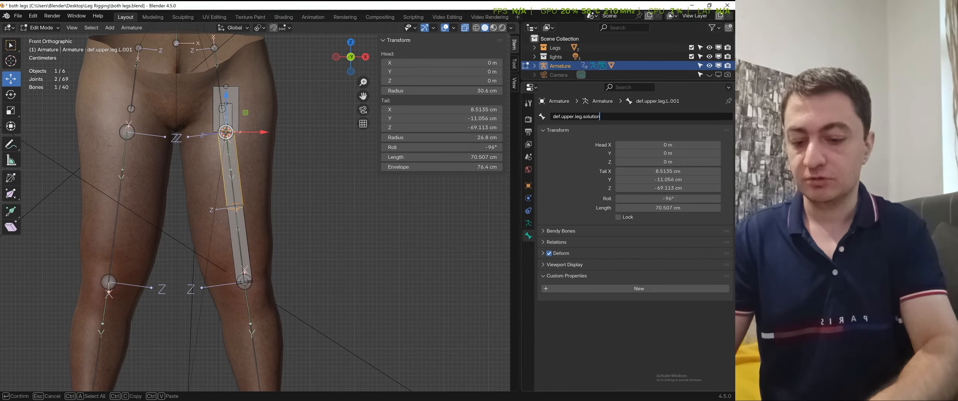
text(.solution.L)
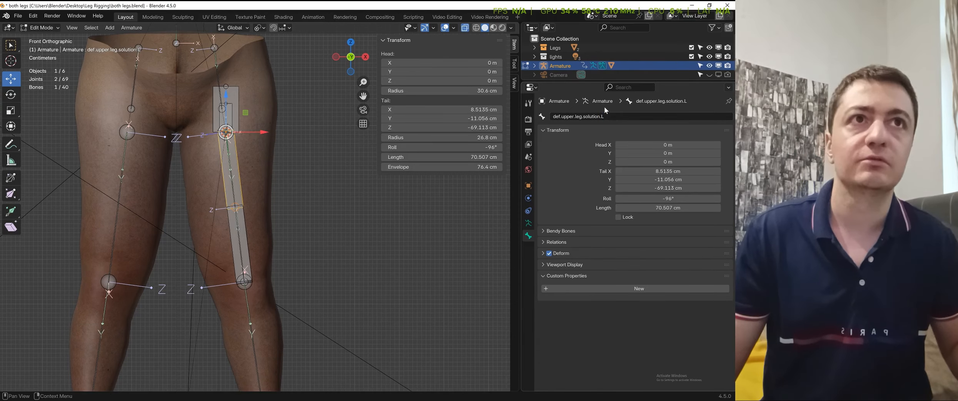
key(Return)
Rename the lower half of the subdivided left thigh bone to def.upper.leg.solution1.L
click(237, 240)
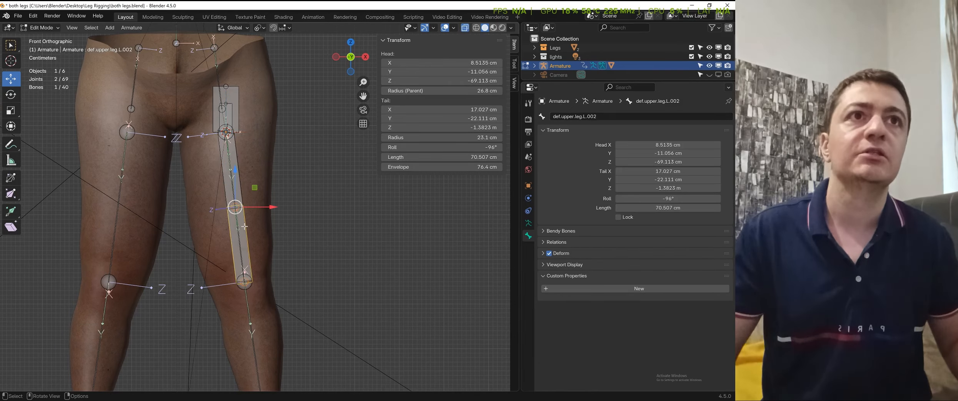
click(616, 117)
click(616, 117)
key(BackSpace)
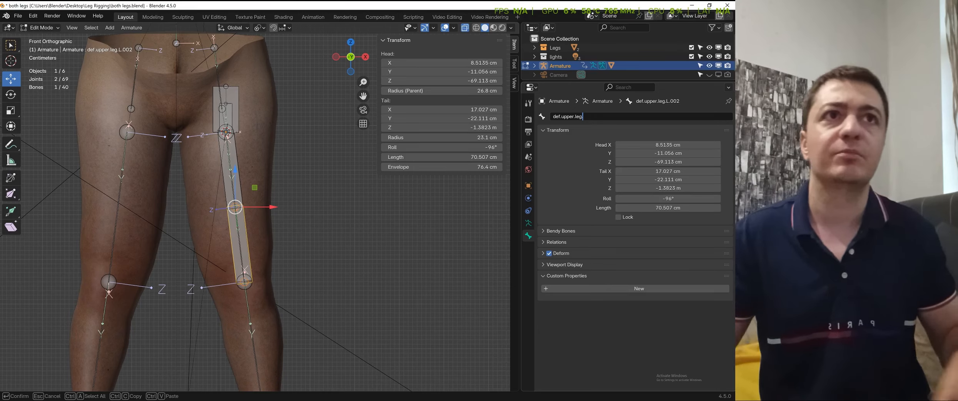
key(BackSpace)
text(solution1)
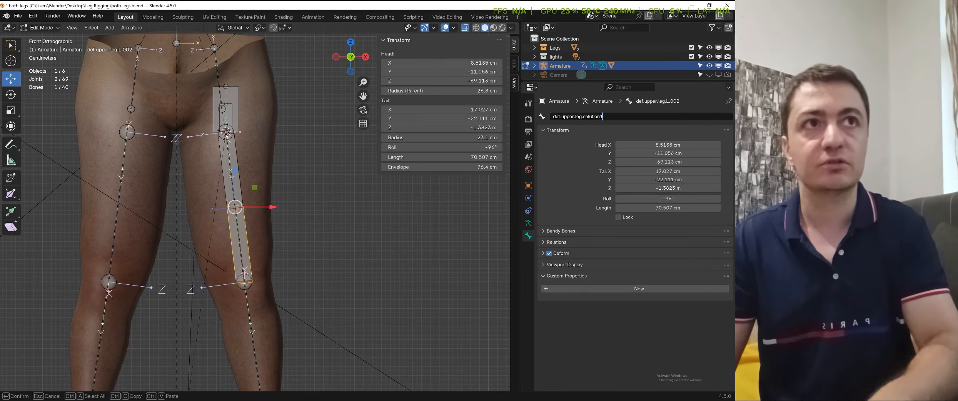
text(.L)
key(Return)
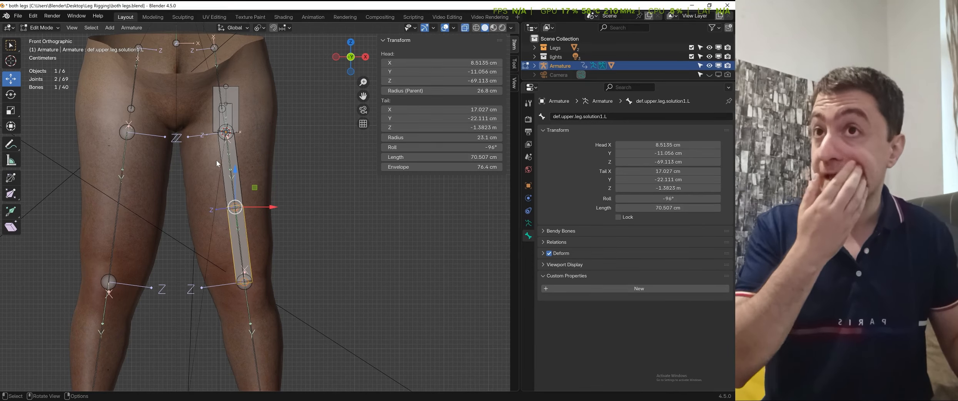
Clear the parent of both def.upper.leg.solution1.L and def.upper.leg.solution.L
scroll(264, 223, down, 1)
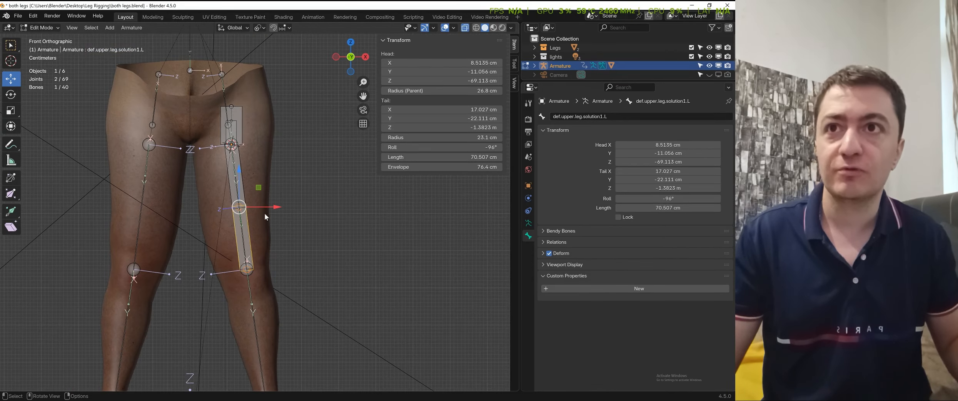
shift+click(242, 179)
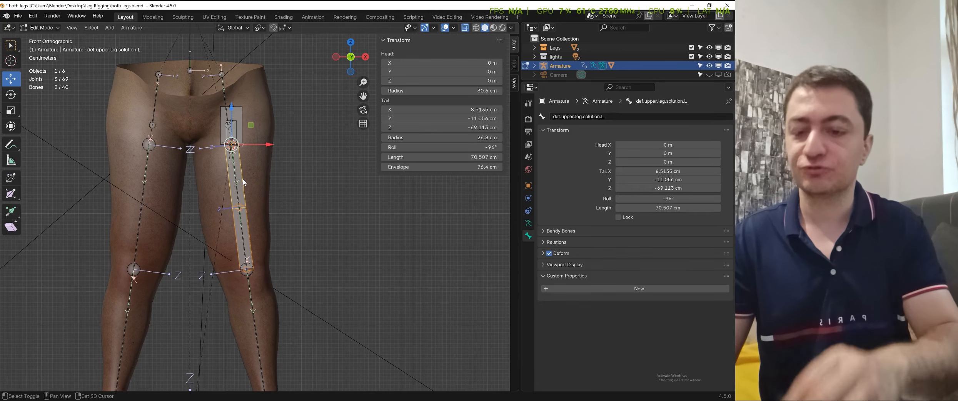
key(alt+p)
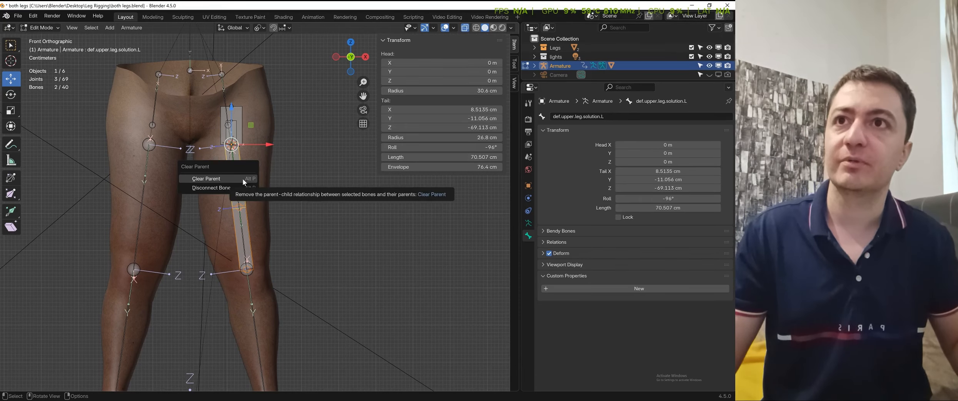
click(206, 178)
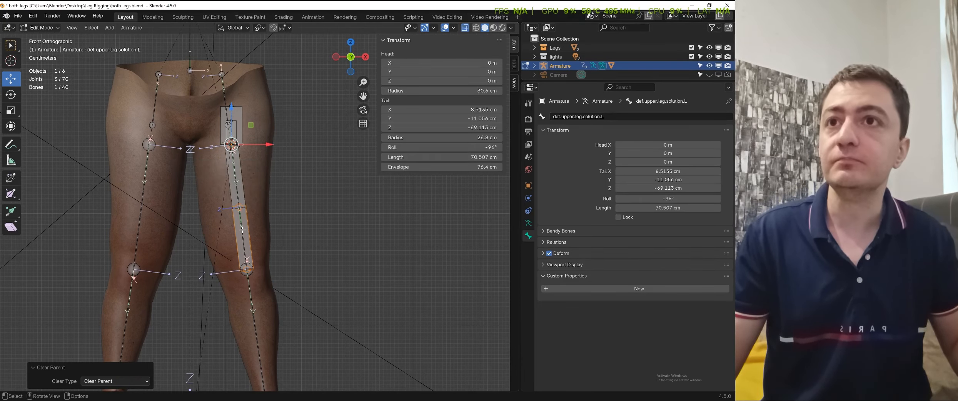
Try moving the solution bones to check that def.upper.leg.solution1.L is independent, cancelling each move
key(g)
right_click(265, 234)
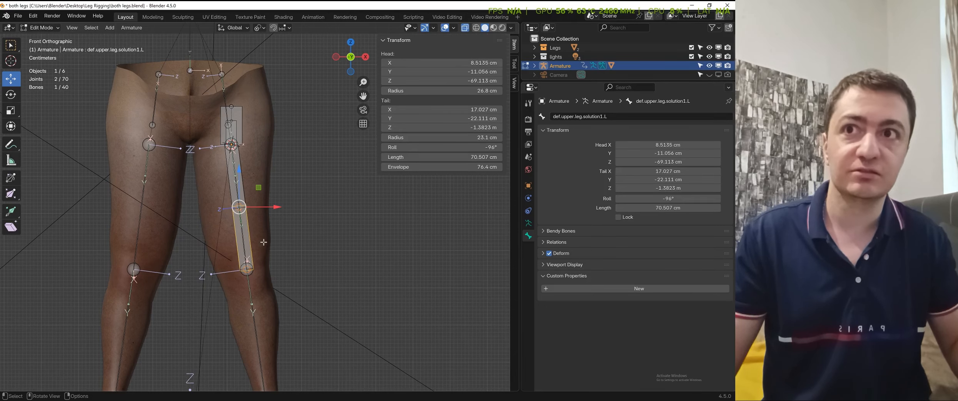
key(g)
right_click(273, 248)
key(g)
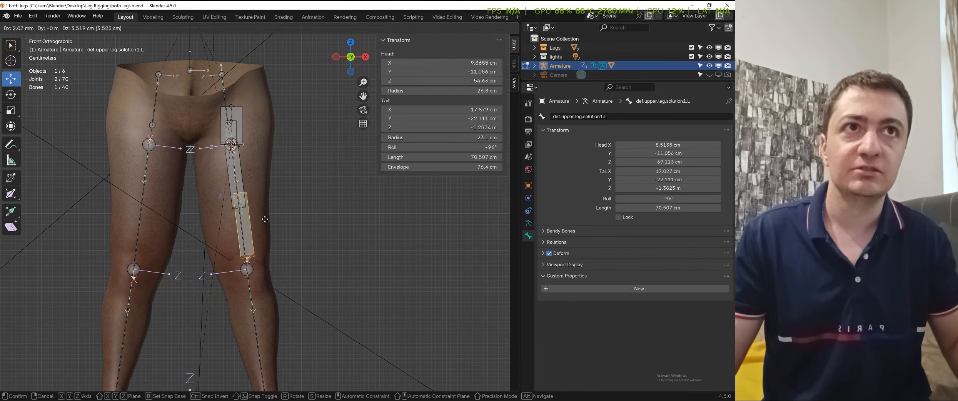
right_click(272, 214)
key(g)
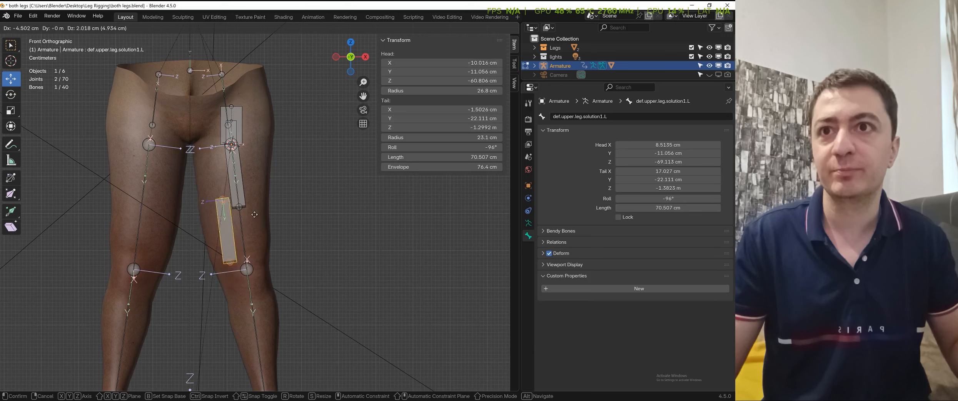
right_click(251, 224)
Parent def.upper.leg.solution1.L to def.upper.leg.L with Keep Offset
scroll(239, 253, up, 1)
shift+click(239, 239)
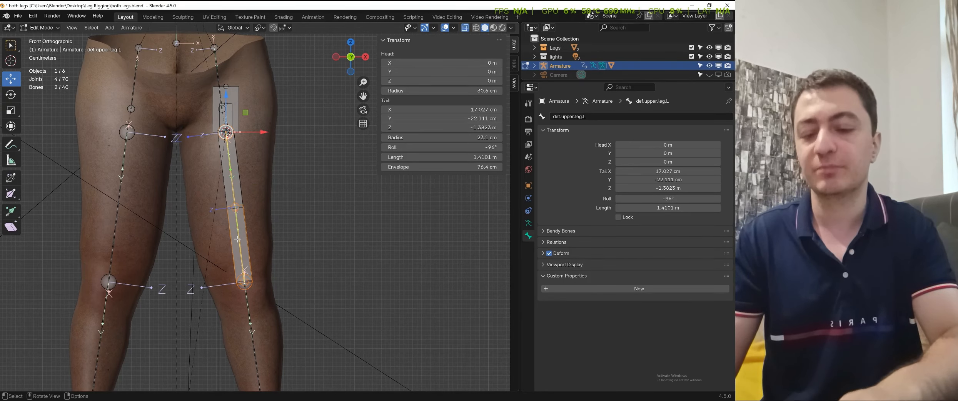
key(ctrl+p)
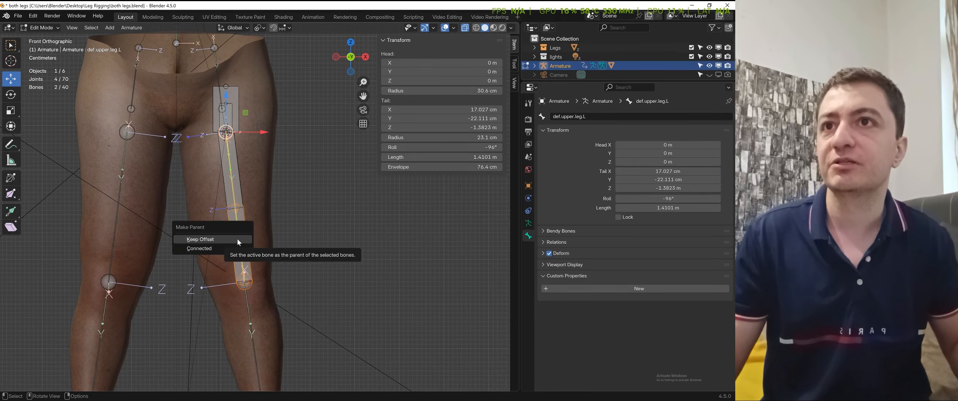
click(238, 239)
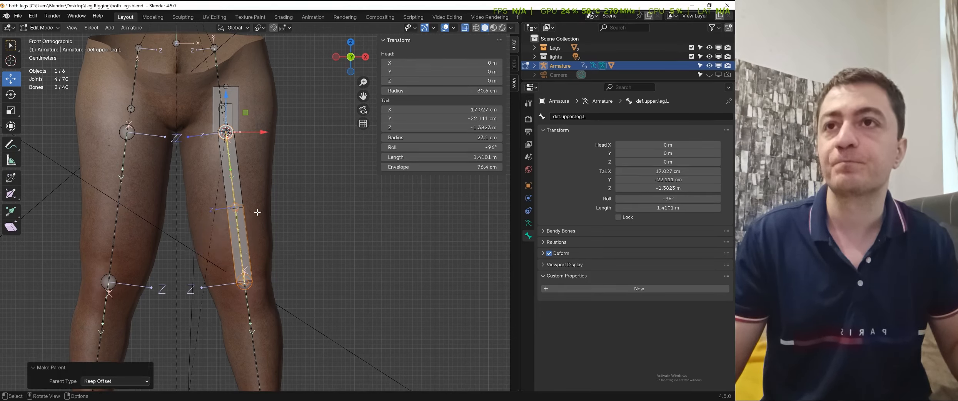
Try moving def.upper.leg.solution.L away from the hip joint and cancel the move
click(238, 188)
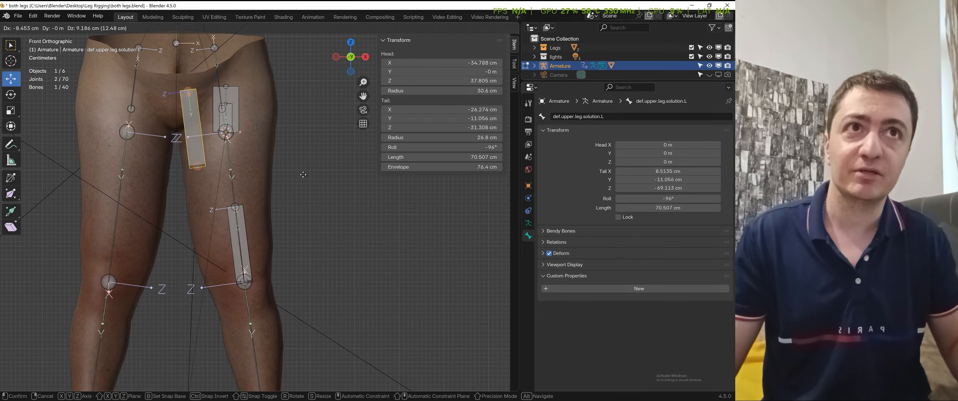
key(g)
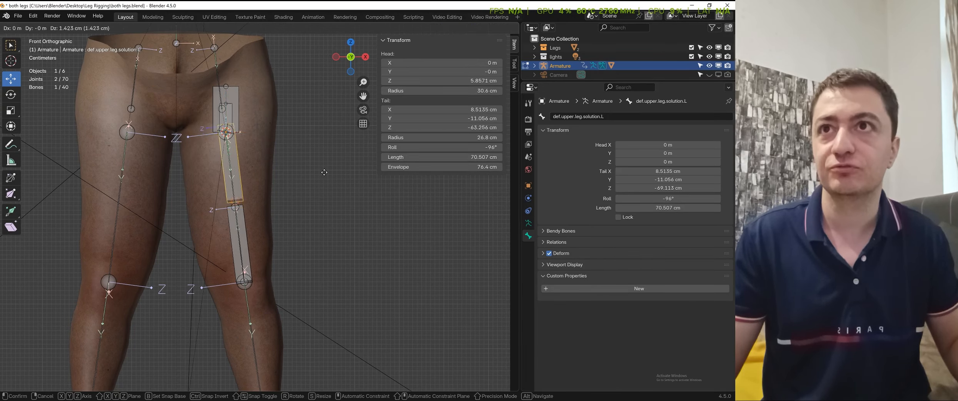
key(Escape)
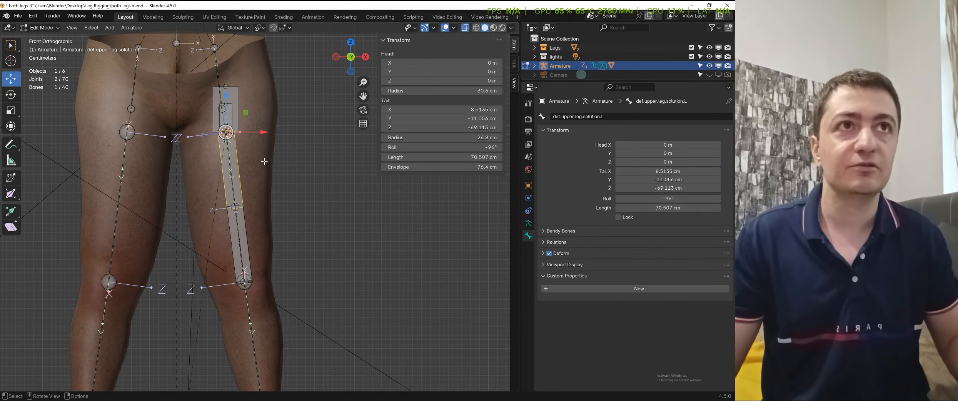
Add a new vertical bone at the left hip joint and scale it down to about 68 cm long
scroll(247, 177, up, 2)
shift+middle_drag(262, 137, 268, 181)
scroll(268, 180, down, 3)
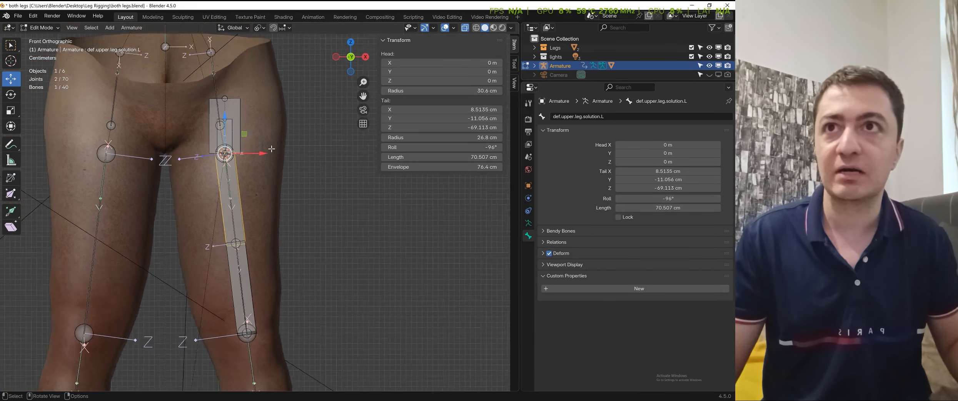
scroll(268, 180, up, 2)
scroll(259, 146, down, 2)
shift+middle_drag(257, 145, 258, 164)
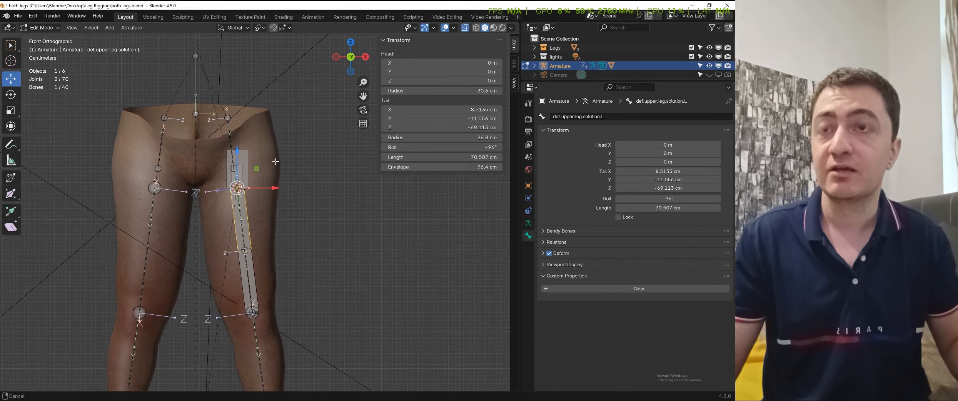
scroll(259, 163, up, 2)
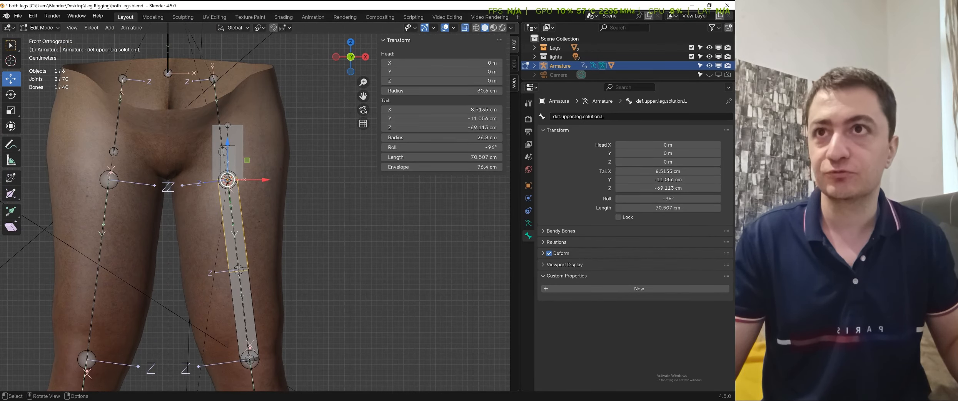
scroll(228, 179, down, 4)
key(shift+a)
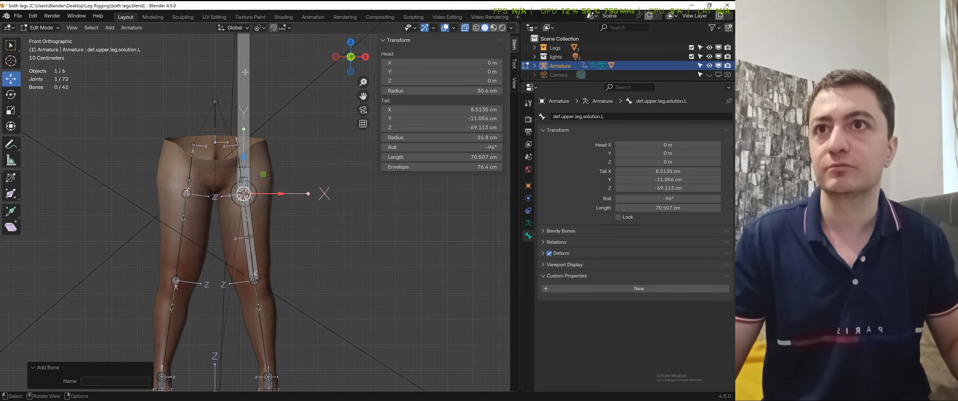
key(s)
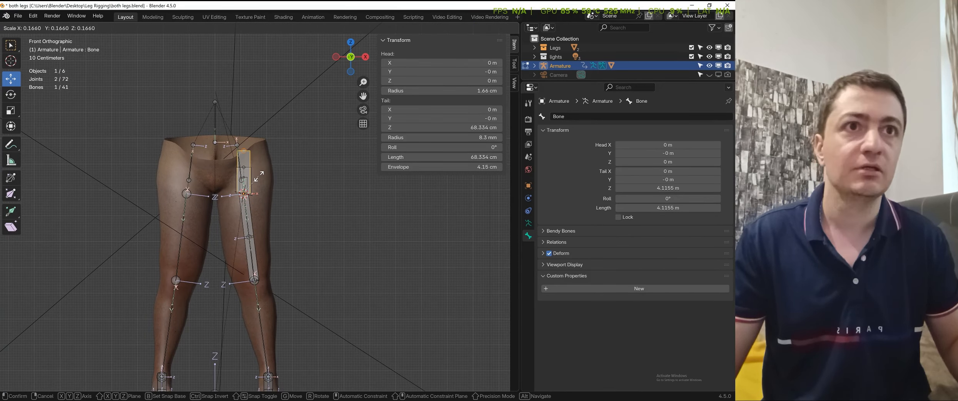
click(259, 176)
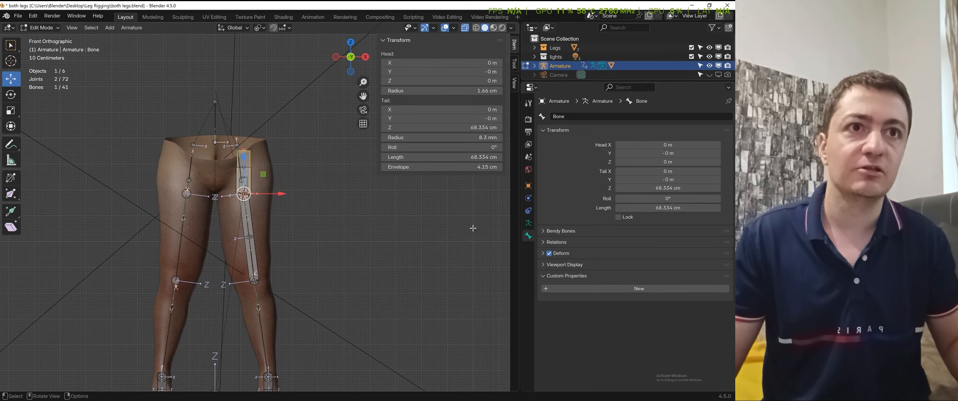
Turn off Deform for the new hip bone and widen its B-Bone display well beyond the neighbouring bones
click(549, 254)
scroll(389, 229, up, 2)
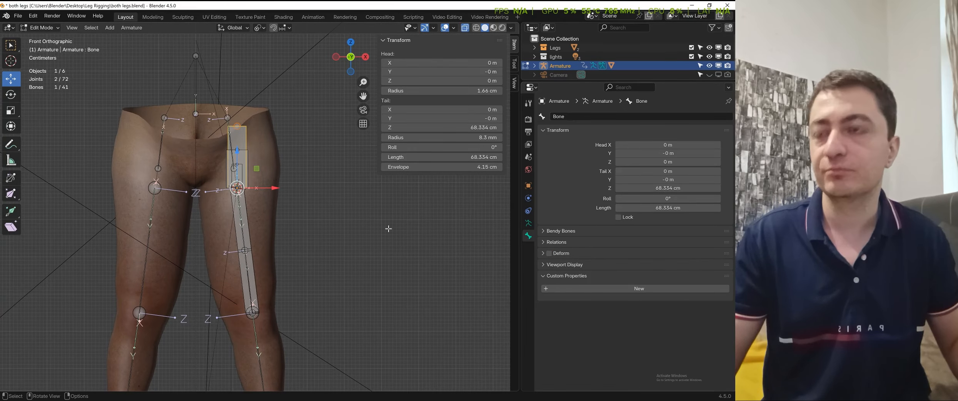
key(ctrl+alt+s)
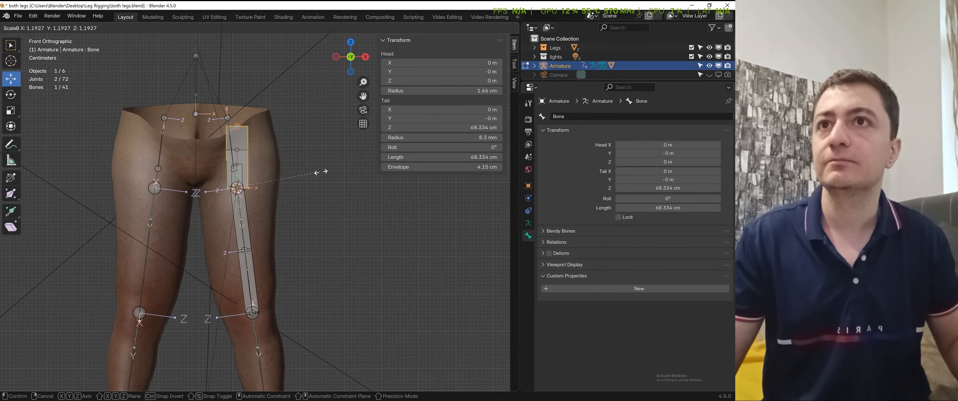
click(370, 168)
scroll(252, 113, up, 2)
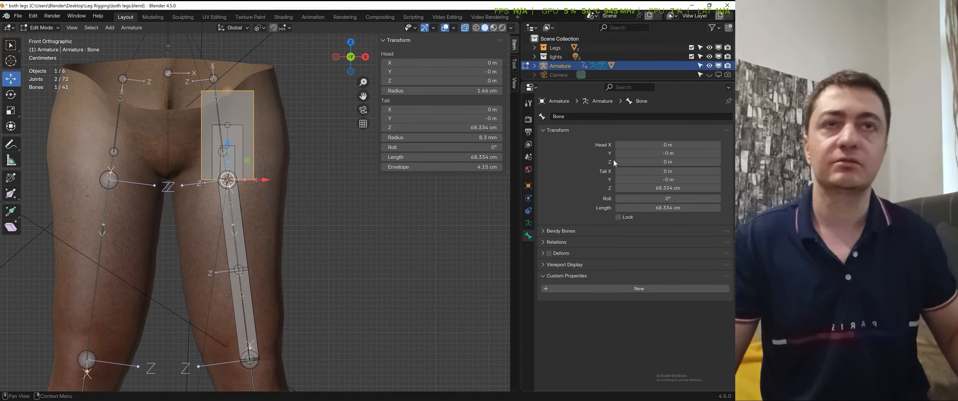
Rename the new hip bone to mch.upper.leg.parent.solution.L
click(597, 117)
text(mch)
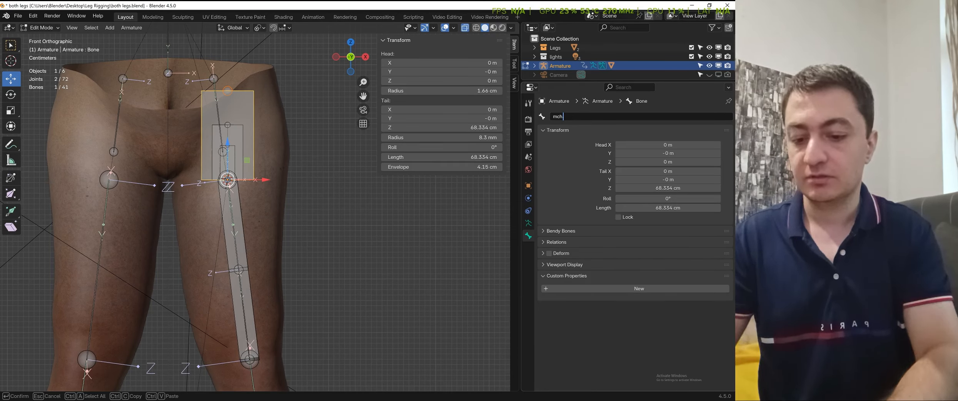
text(.upper)
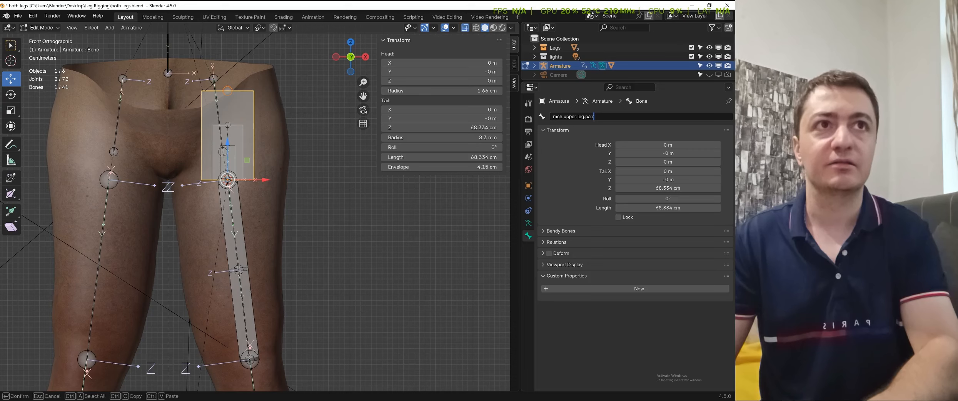
text(.leg.parent.s)
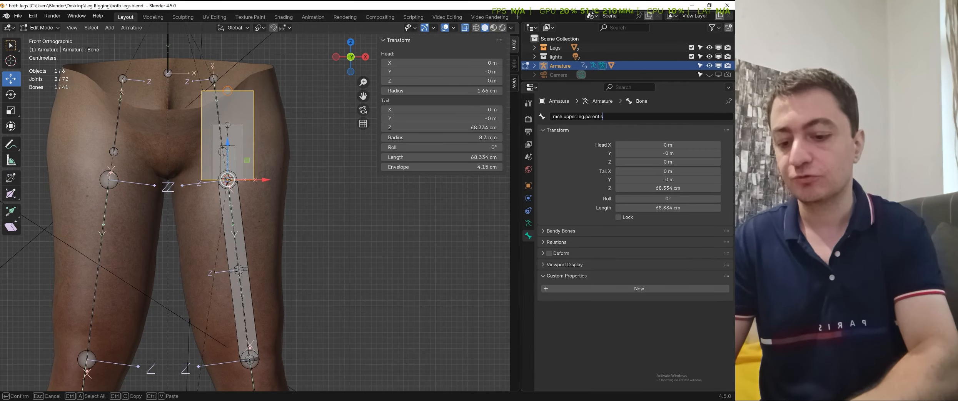
text(olution)
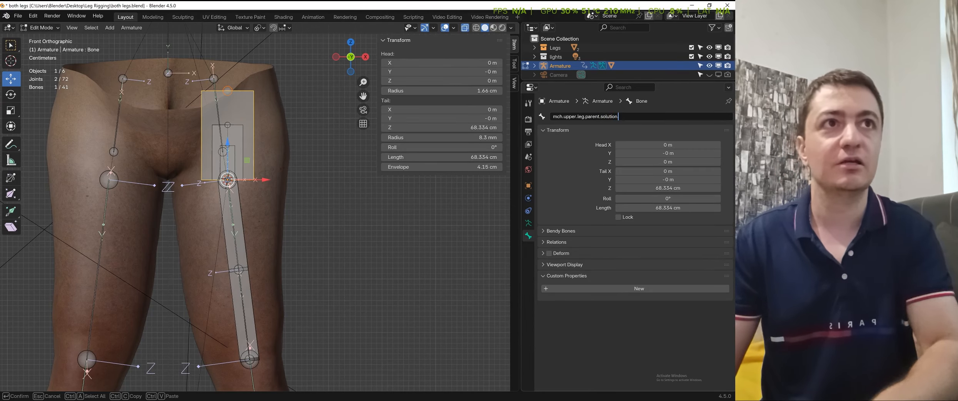
text(.L)
key(Return)
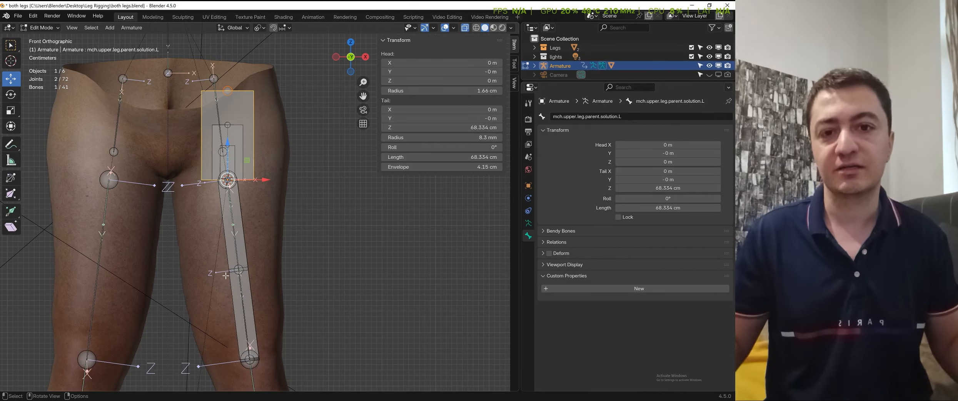
Parent def.upper.leg.solution.L to mch.upper.leg.parent.solution.L with Keep Offset
click(244, 256)
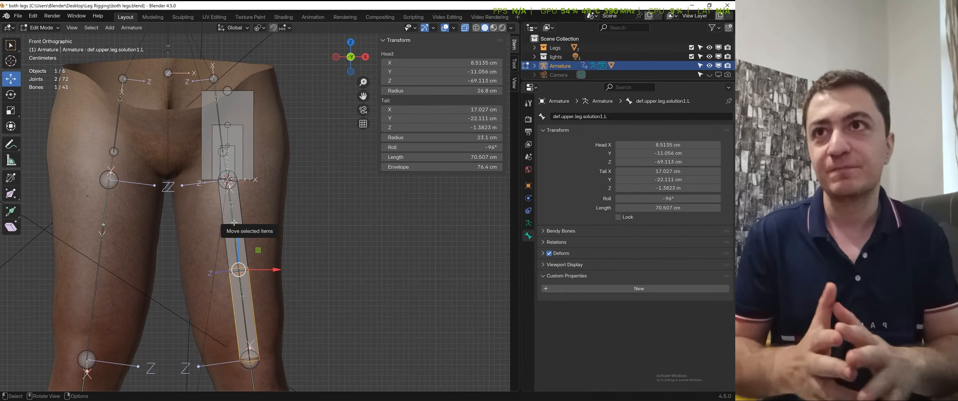
click(243, 107)
click(241, 221)
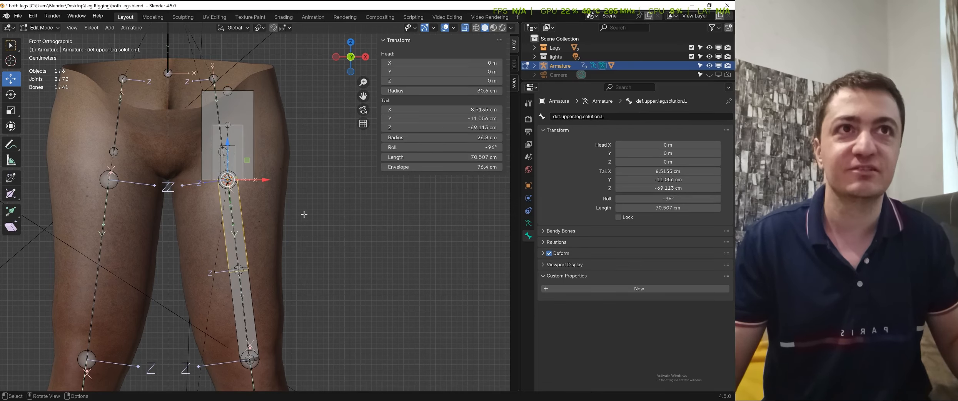
key(g)
right_click(296, 195)
shift+click(248, 105)
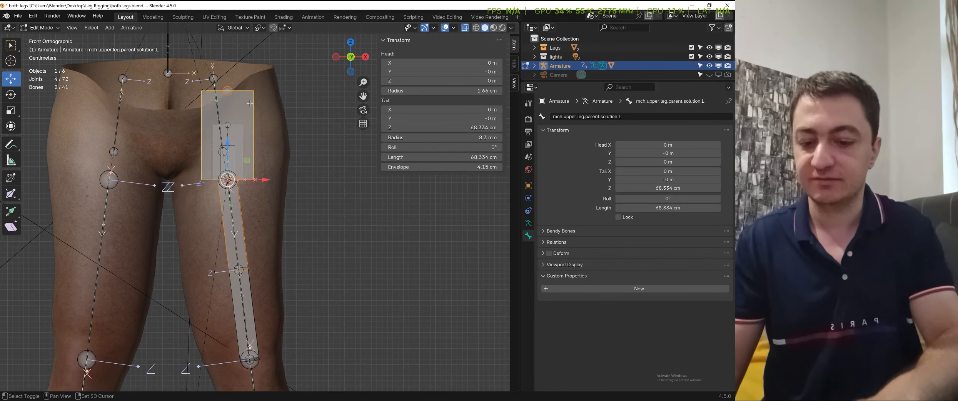
key(ctrl+p)
click(250, 103)
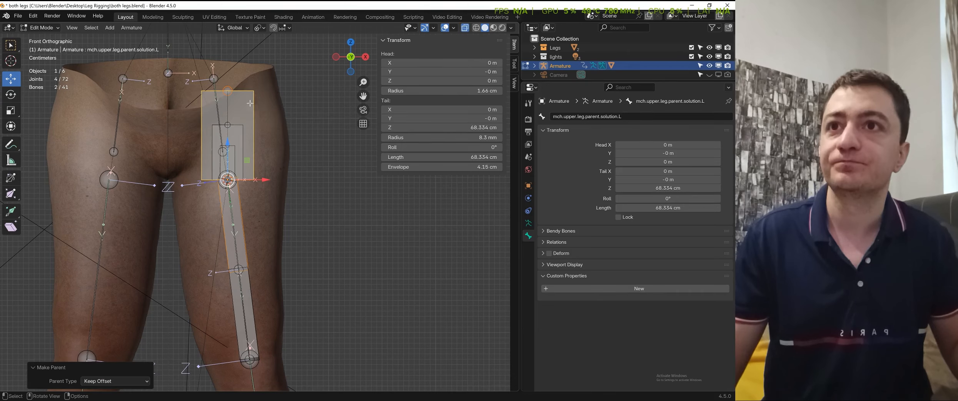
Try moving def.upper.leg.solution.L away from its new parent and cancel the move
click(244, 220)
key(g)
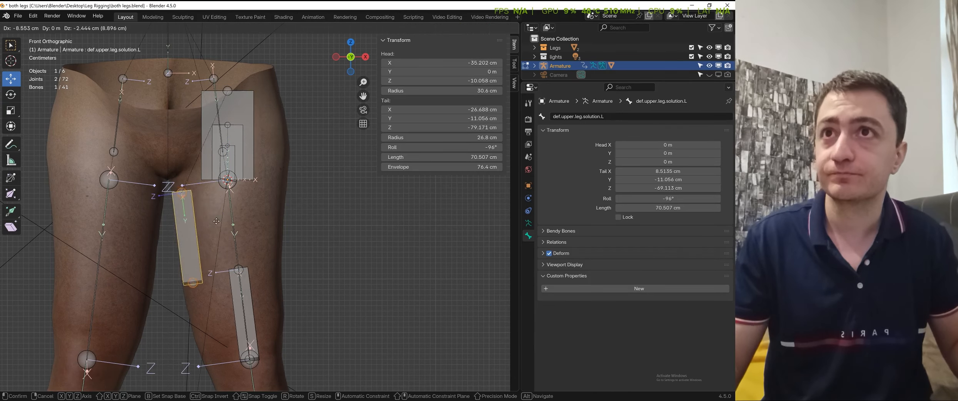
right_click(152, 203)
Parent mch.upper.leg.parent.solution.L to mch.leg.socket.parent.L with Keep Offset
click(234, 143)
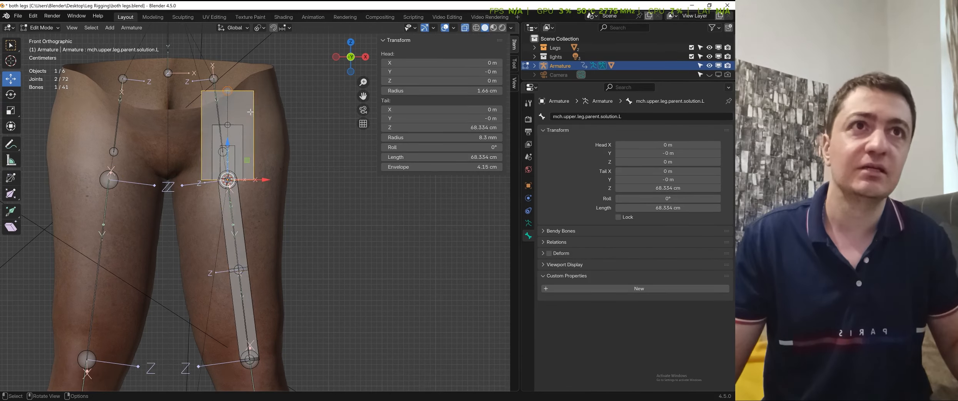
scroll(234, 143, down, 2)
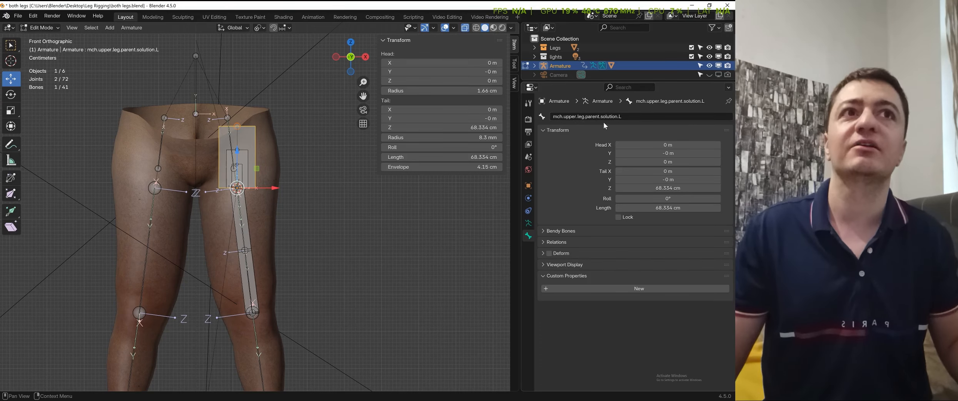
scroll(284, 126, up, 1)
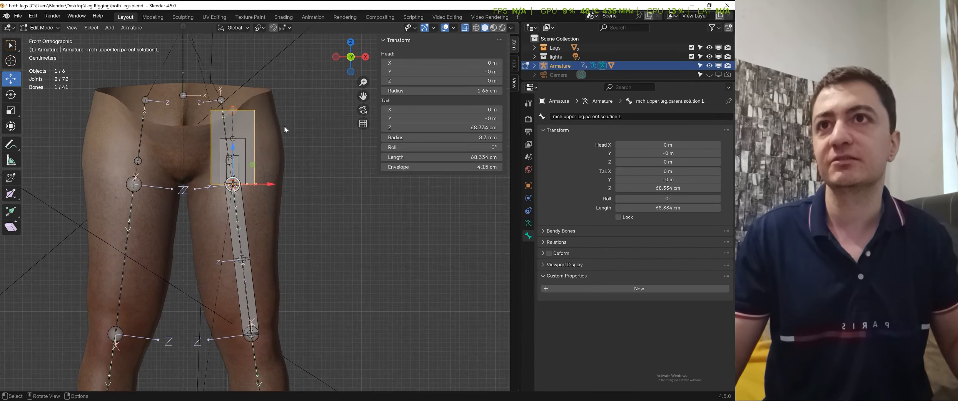
key(g)
key(Escape)
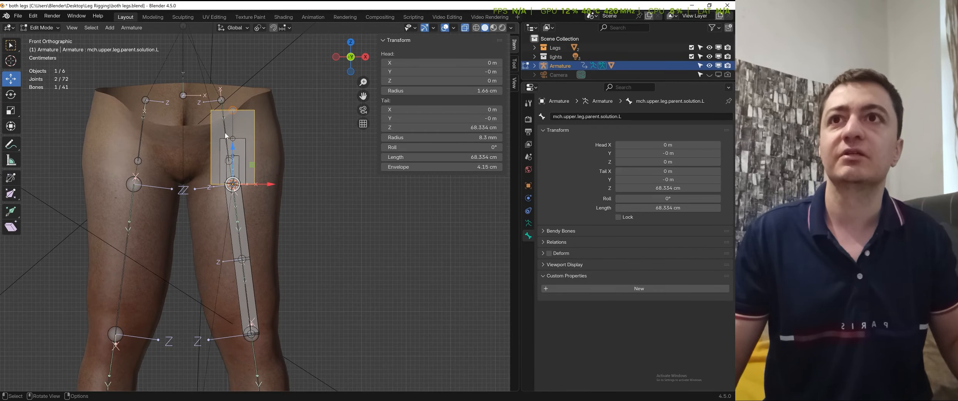
shift+click(245, 144)
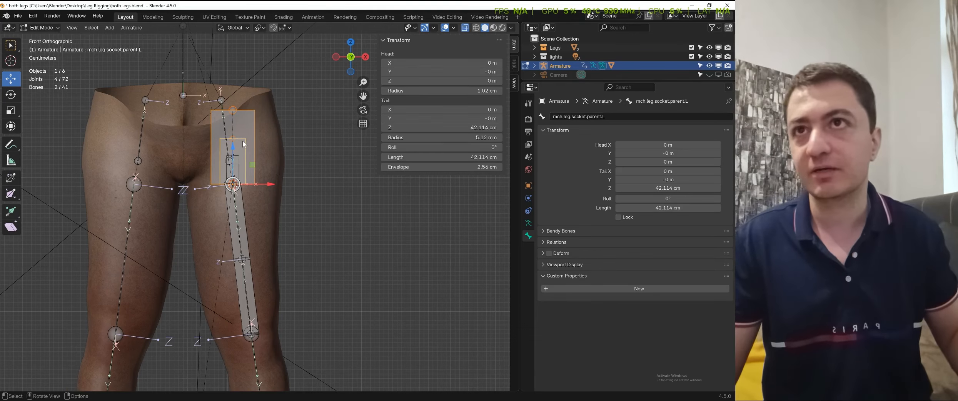
key(ctrl+p)
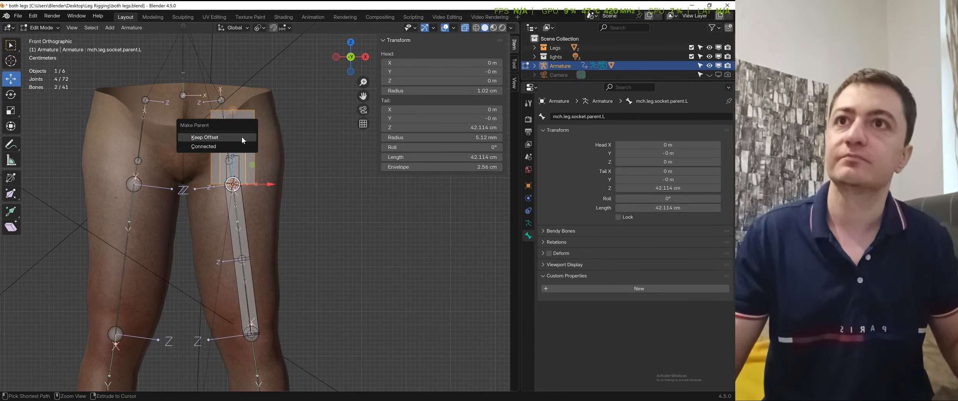
click(242, 136)
Try moving mch.upper.leg.parent.solution.L to test its parenting and cancel the move
scroll(240, 251, down, 1)
mouse_move(239, 252)
shift+middle_down()
mouse_move(244, 236)
mouse_move(245, 253)
shift+middle_up()
click(301, 184)
click(258, 158)
key(g)
right_click(275, 139)
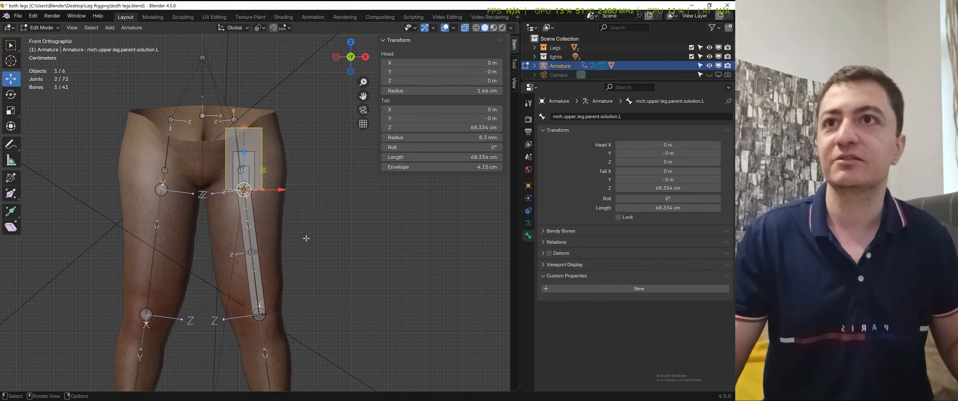
Switch the armature to Pose Mode and remove all bone constraints from def.upper.leg.solution.L, including FK Rotation
scroll(284, 245, down, 2)
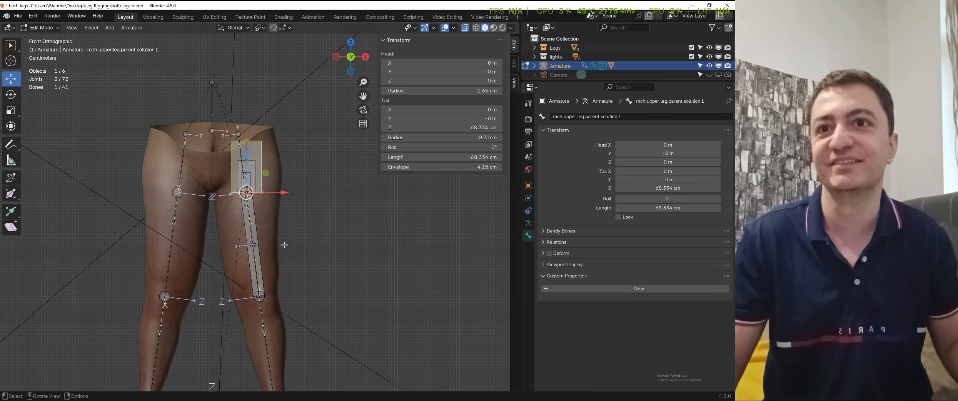
key(ctrl+Tab)
click(297, 292)
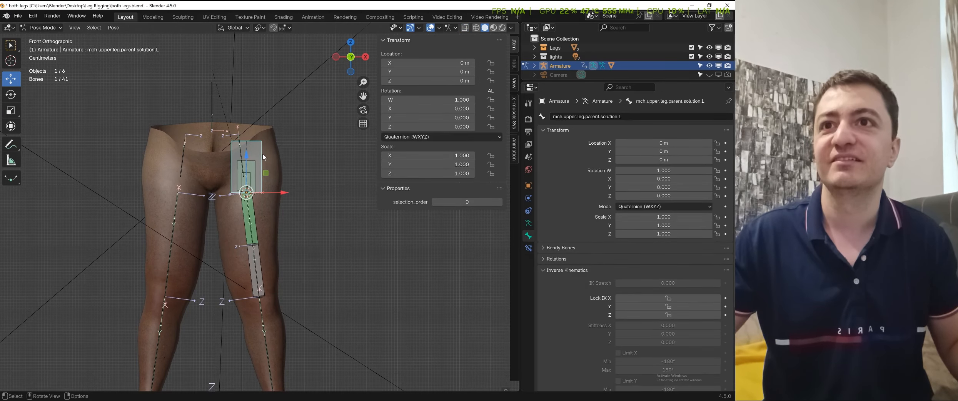
click(256, 222)
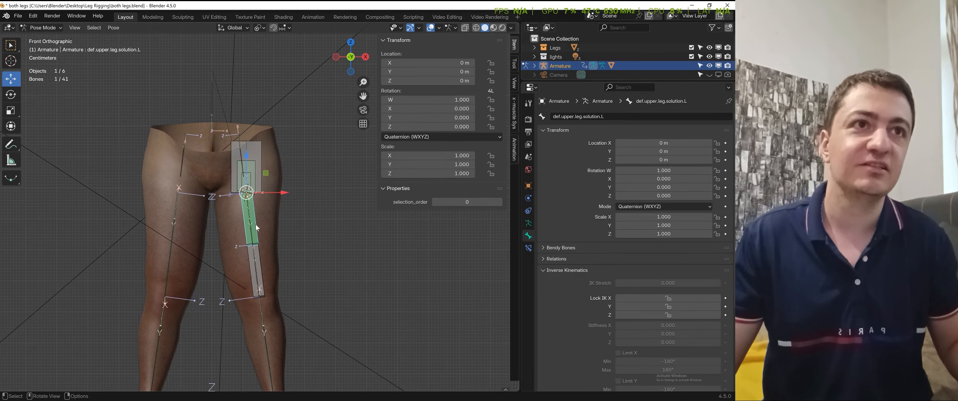
click(530, 248)
click(716, 130)
click(717, 131)
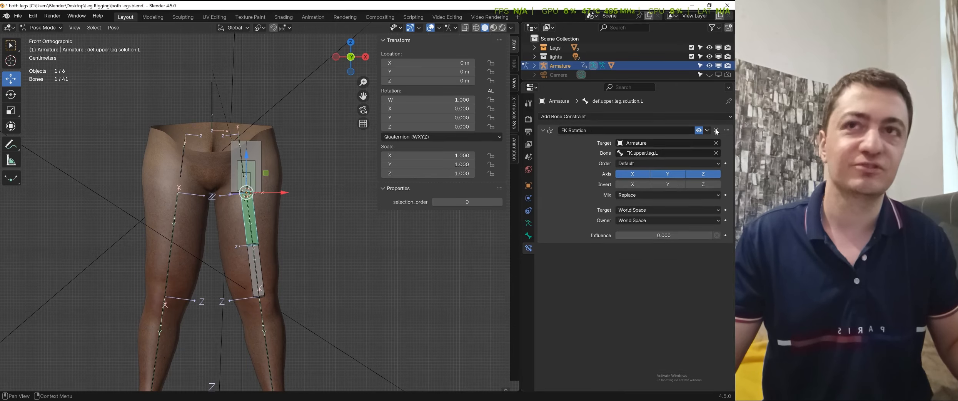
click(716, 130)
click(716, 129)
Try moving mch.upper.leg.parent.solution.L and mch.leg.socket.L in the pose, cancelling each move
click(262, 157)
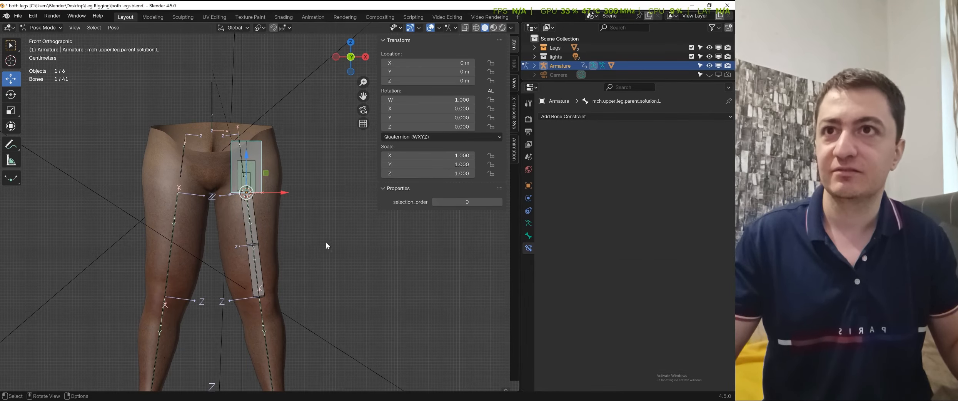
key(g)
key(Escape)
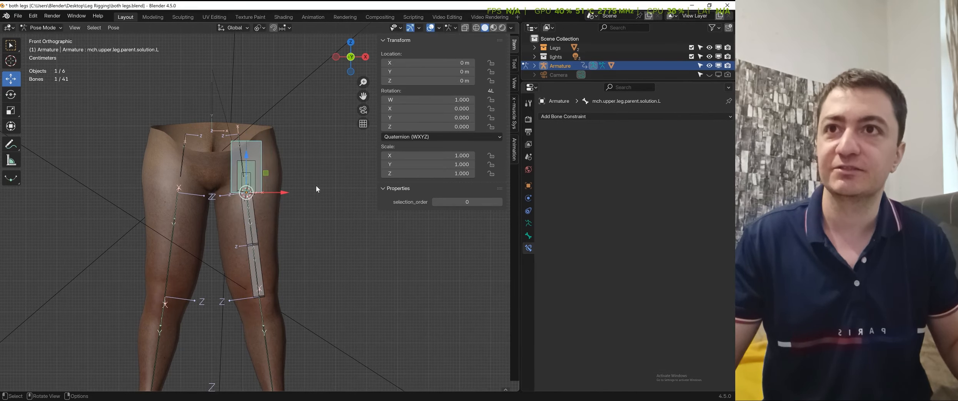
scroll(284, 190, up, 2)
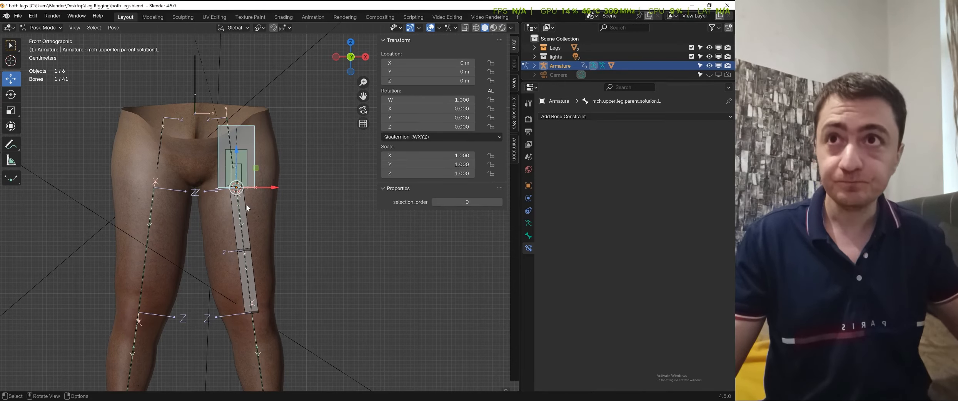
click(242, 170)
click(242, 169)
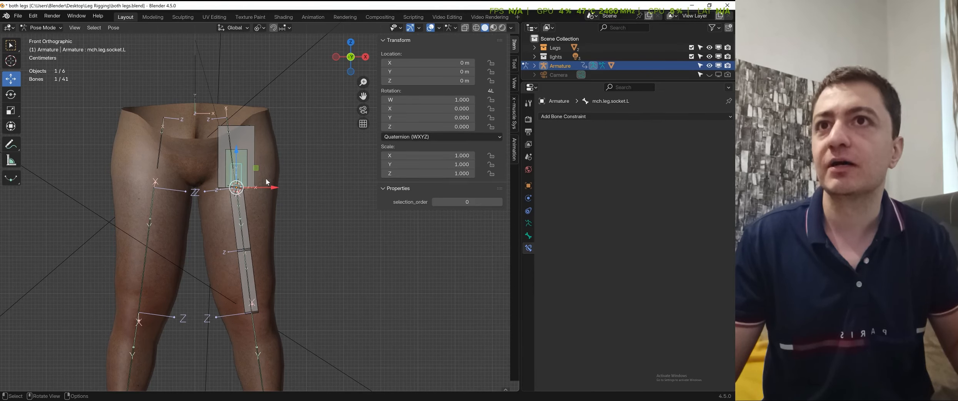
key(g)
right_click(311, 194)
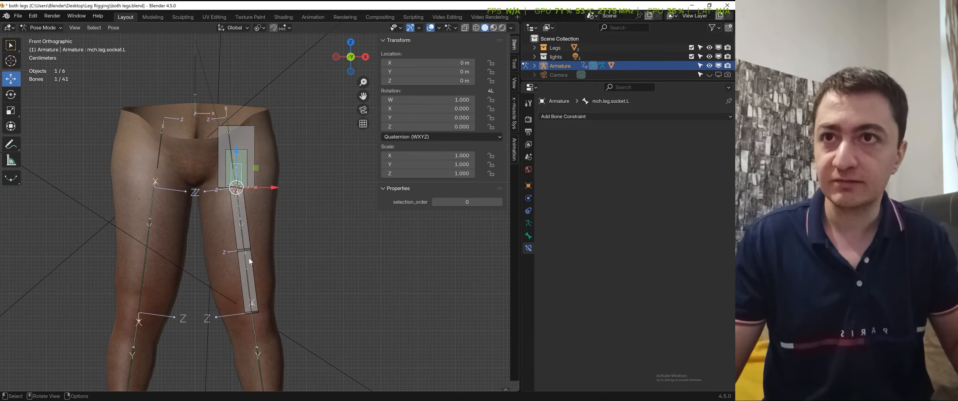
Add a Damped Track constraint to def.upper.leg.solution.L with def.upper.leg.solution1.L as its target
shift+click(249, 258)
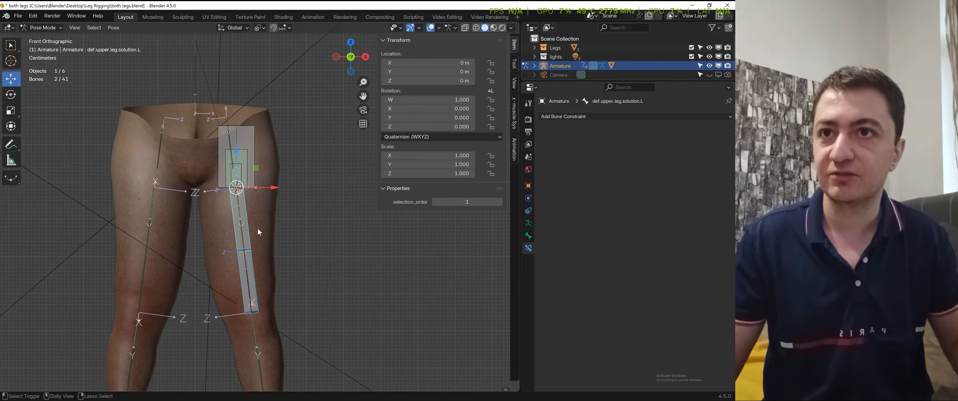
click(255, 271)
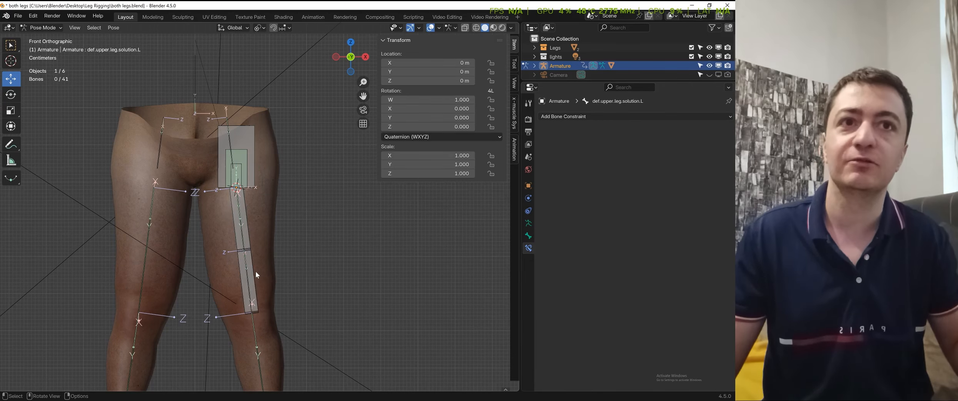
click(528, 236)
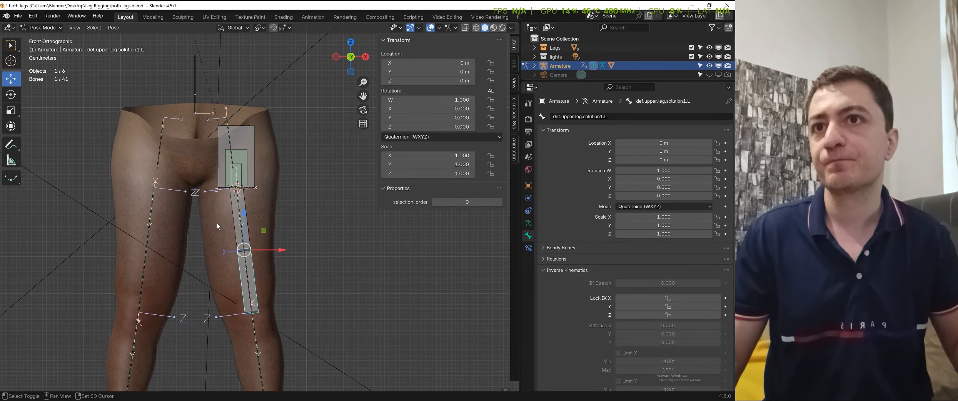
shift+click(243, 221)
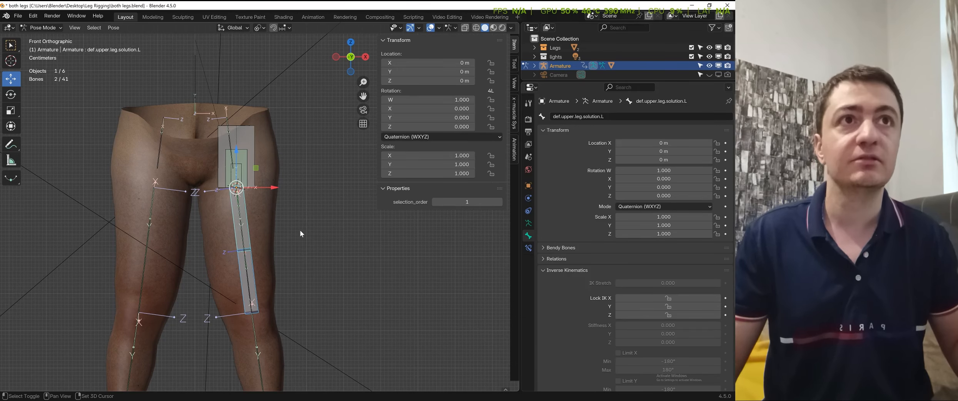
key(shift+ctrl+c)
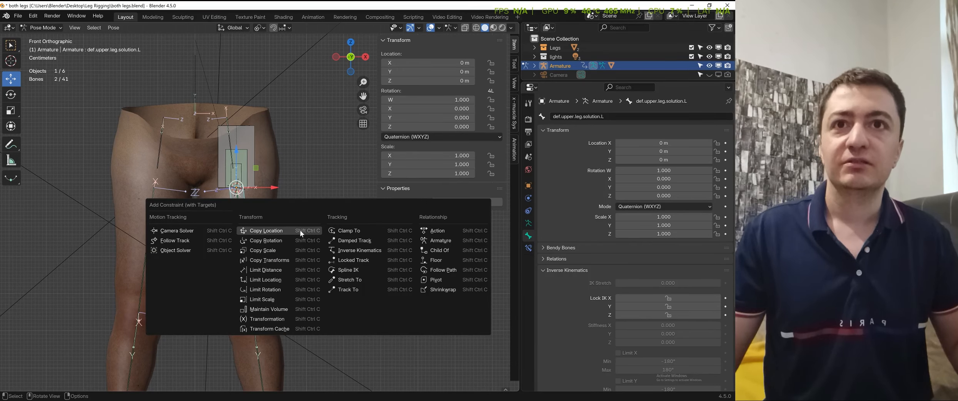
click(372, 240)
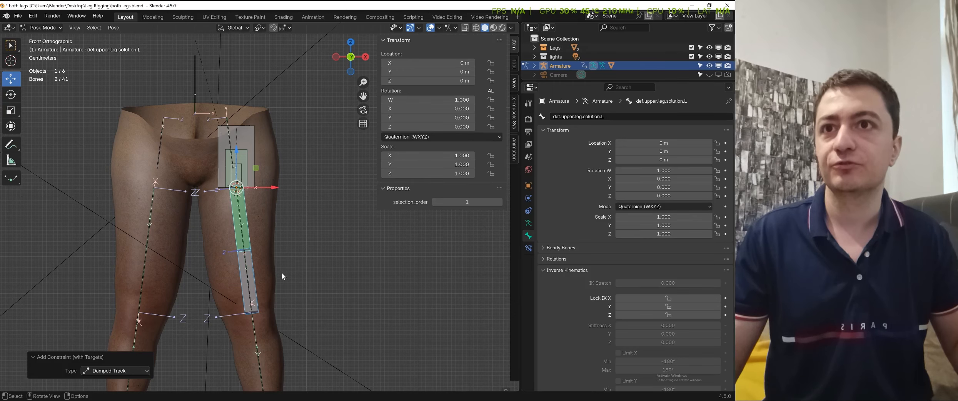
Try moving def.upper.leg.solution1.L to test the Damped Track constraint and cancel the move
scroll(257, 264, down, 2)
drag(258, 264, 354, 252)
right_click(305, 240)
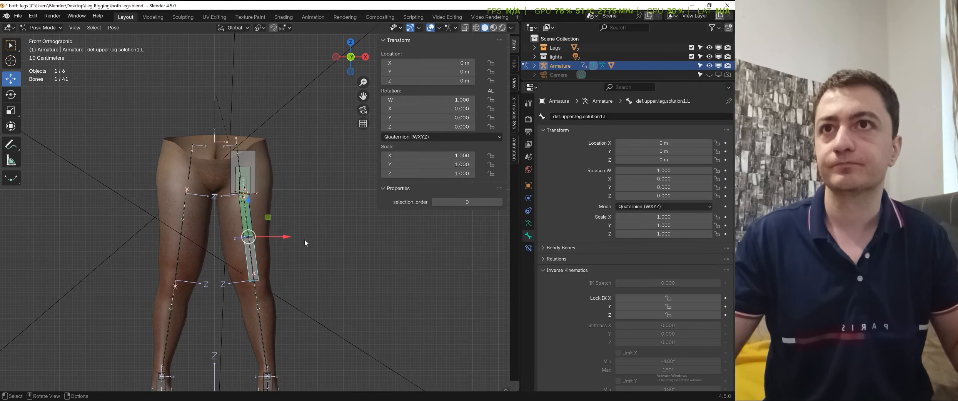
Try rotating mch.upper.leg.parent.solution.L and def.upper.leg.solution.L about the global Z axis, cancelling each rotation
click(256, 163)
key(r)
key(z)
right_click(294, 205)
click(249, 218)
key(r)
key(z)
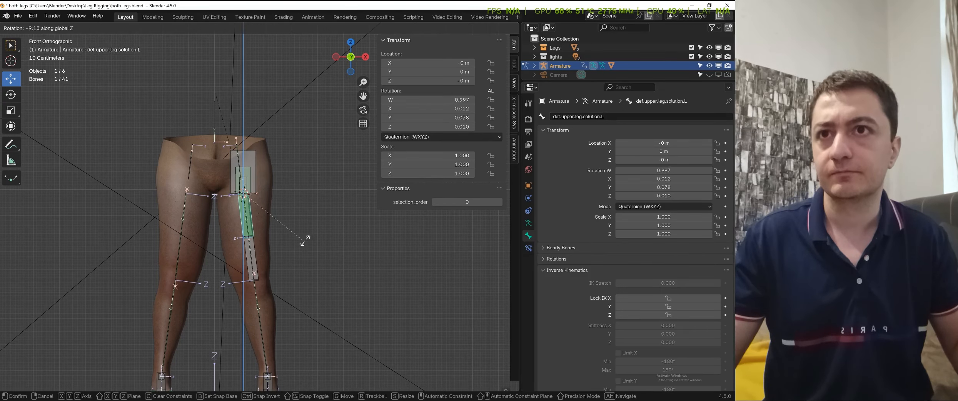
right_click(271, 259)
scroll(276, 251, up, 2)
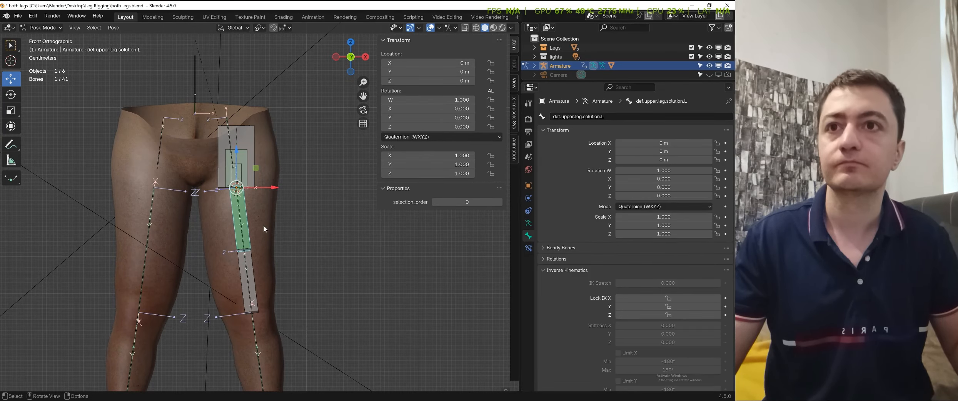
Try moving def.upper.leg.solution1.L in the pose and cancel the move
click(251, 279)
key(g)
right_click(301, 257)
scroll(276, 256, down, 1)
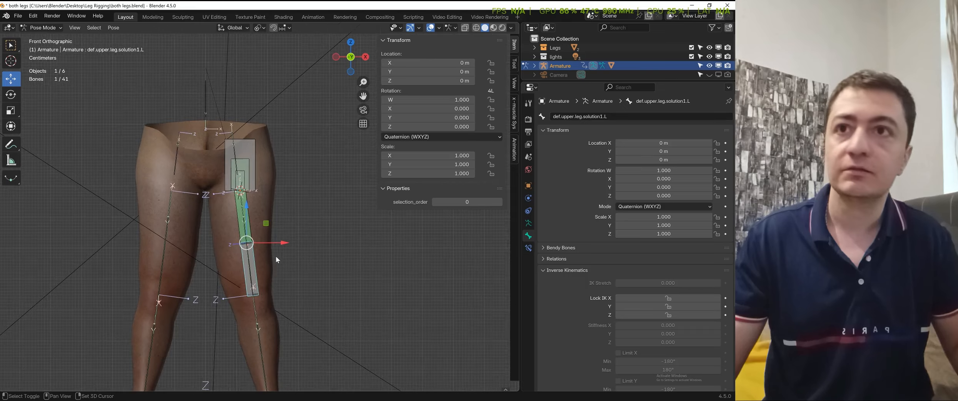
Duplicate def.lower.leg.L in place in Edit Mode and scale the copy's B-bone display size by about 28
shift+middle_drag(275, 257, 278, 173)
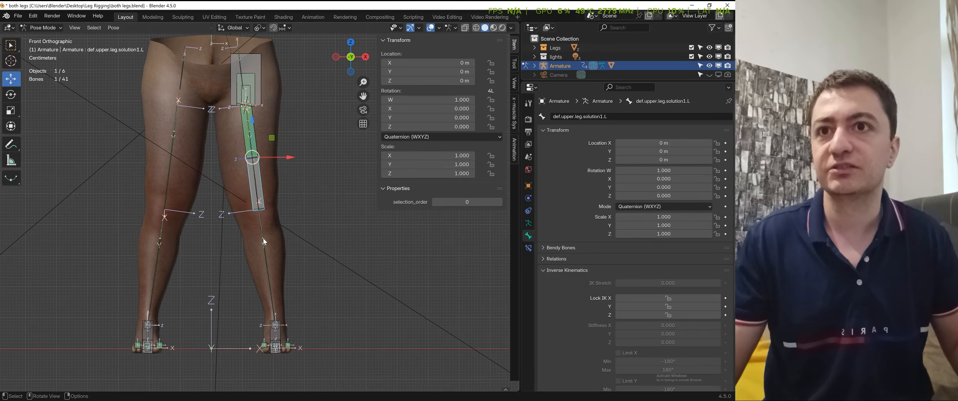
click(276, 310)
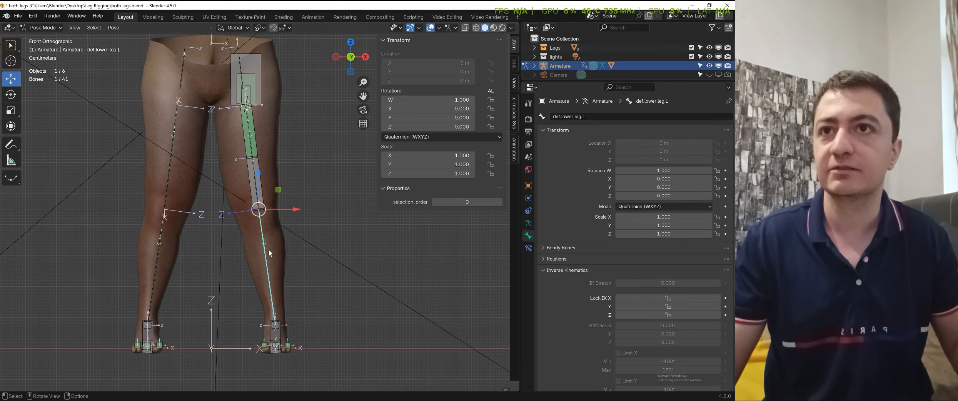
key(ctrl+Tab)
click(317, 271)
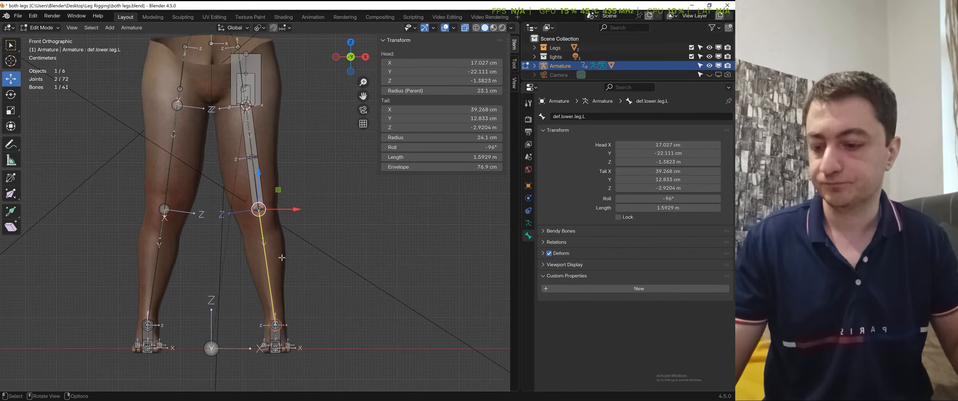
scroll(283, 257, up, 1)
key(shift+d)
key(Escape)
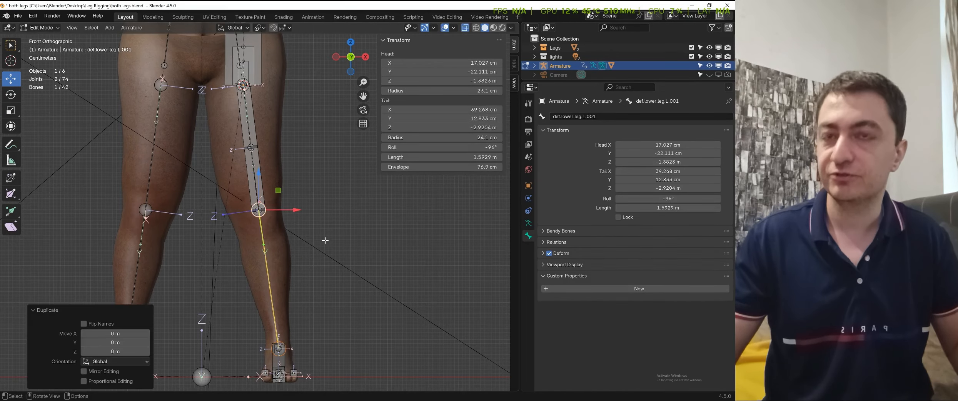
key(ctrl+alt+s)
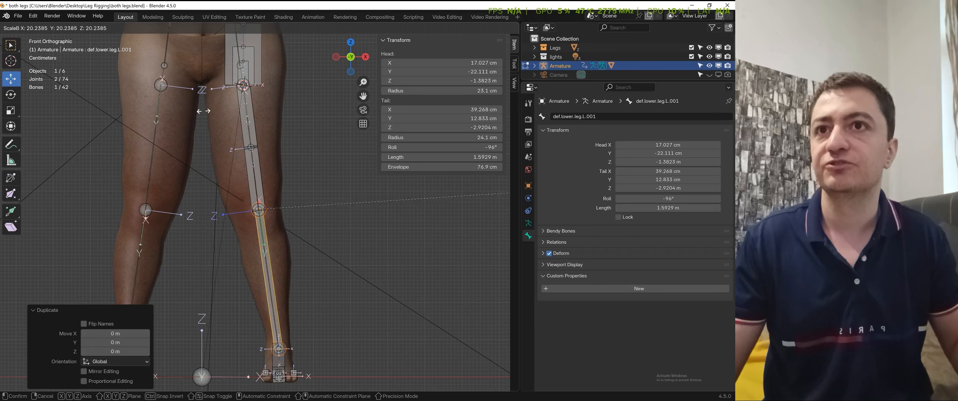
click(225, 143)
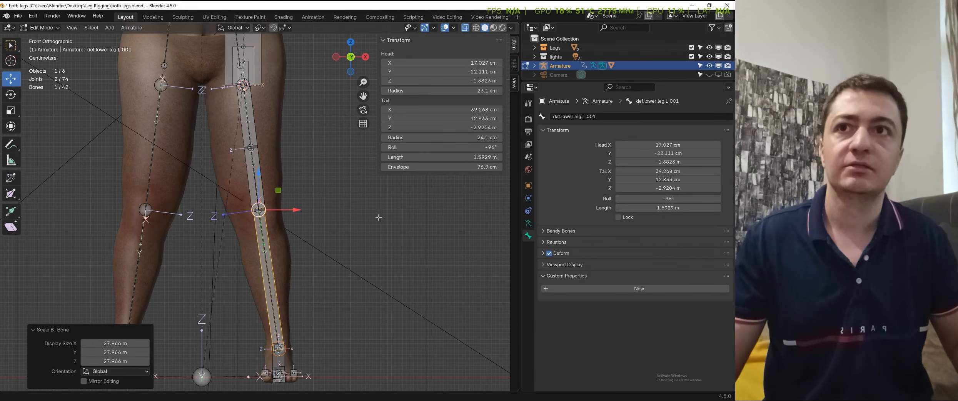
shift+middle_drag(379, 218, 378, 195)
Subdivide the duplicated lower-leg bone with one cut and clear the parent of both halves
click(375, 197)
click(271, 228)
right_click(308, 222)
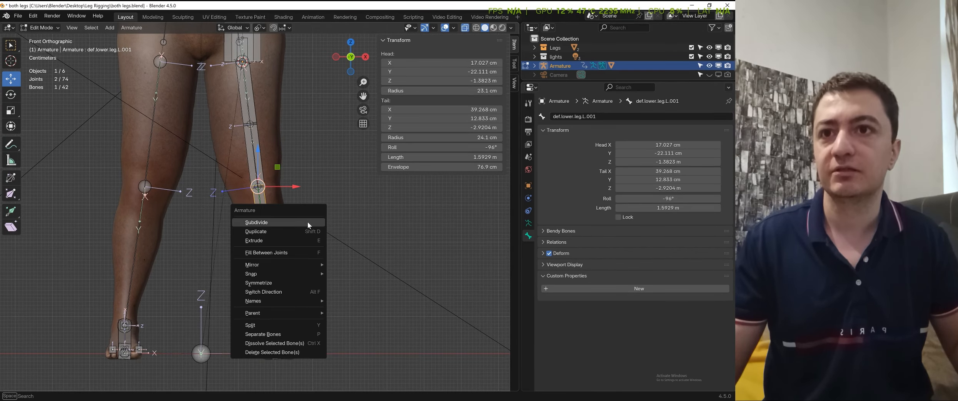
click(272, 221)
key(alt+p)
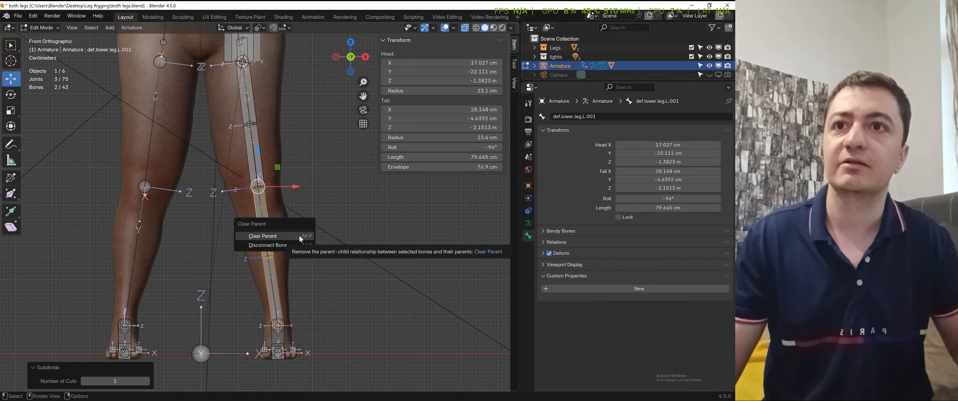
click(298, 236)
scroll(297, 267, up, 2)
click(298, 267)
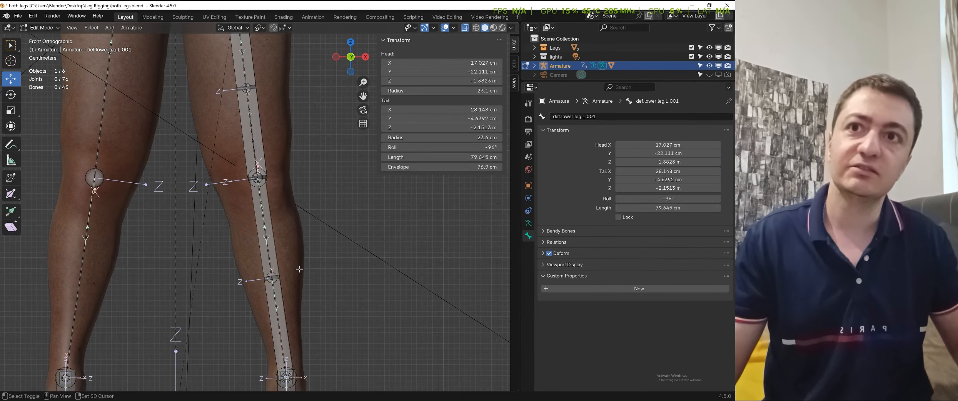
Rename the lower half of the subdivided lower-leg bone to def.lower.leg.solution.L
shift+middle_drag(287, 231, 280, 181)
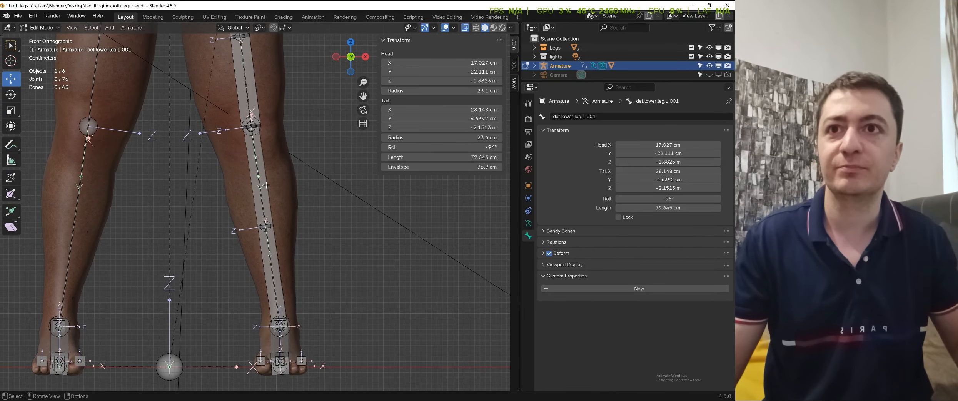
click(276, 252)
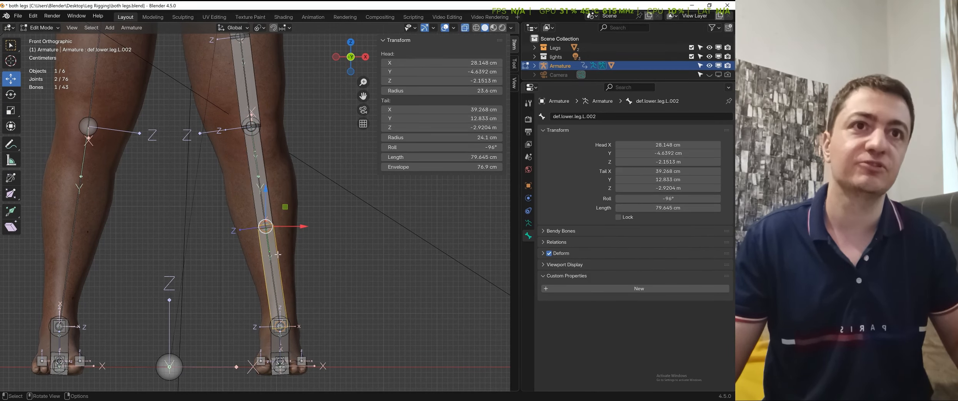
click(600, 117)
click(601, 117)
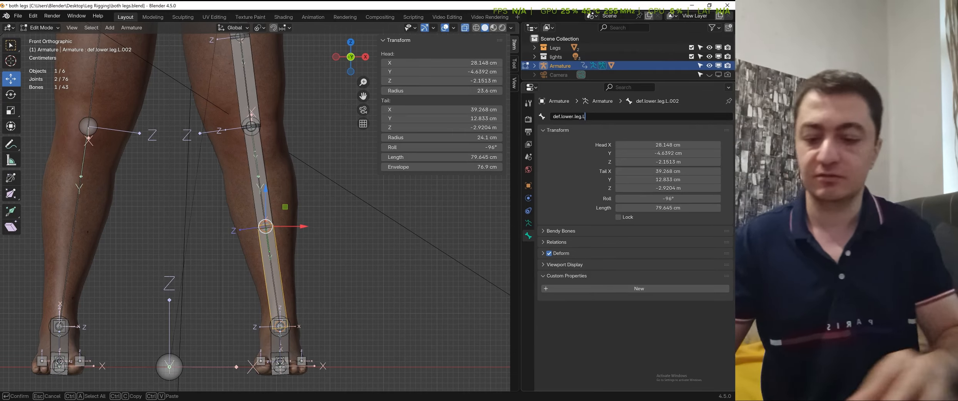
key(BackSpace)
text(soluti)
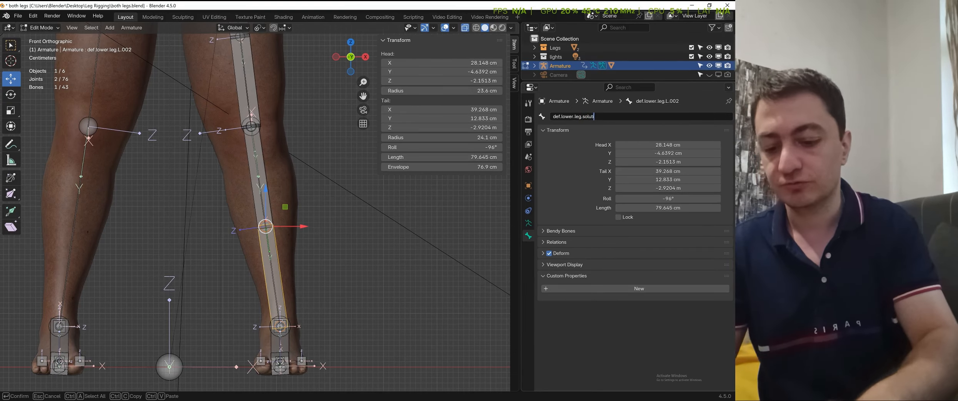
text(on.L)
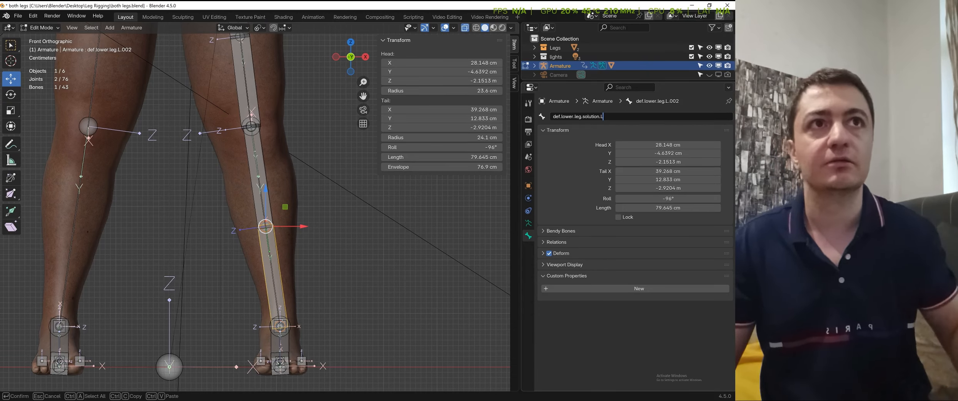
key(Return)
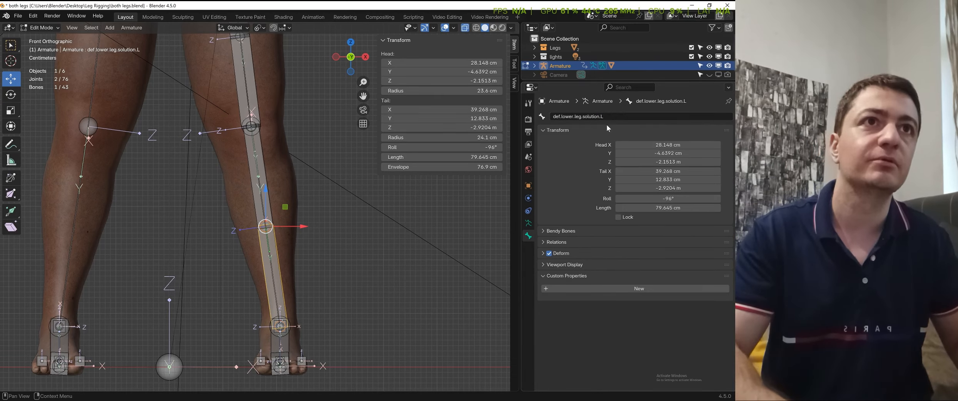
Rename the lower half of the split lower-leg bone to def.lower.leg.solution1.L
double_click(607, 117)
key(BackSpace)
key(BackSpace)
text(1)
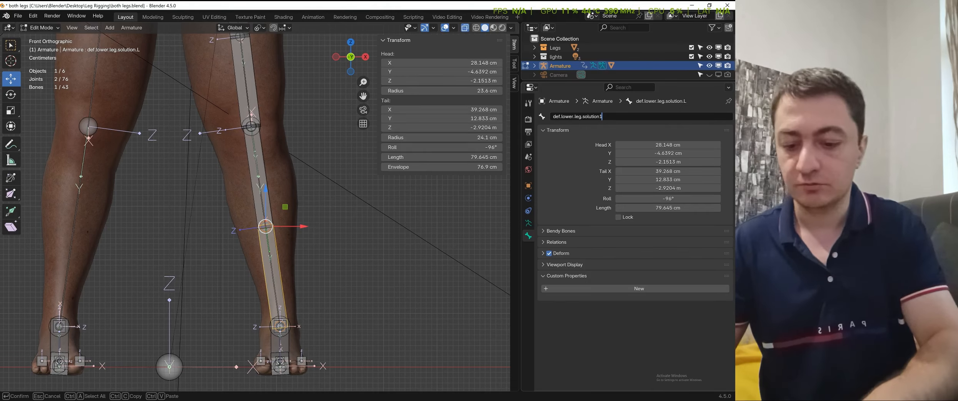
text(.L)
key(Return)
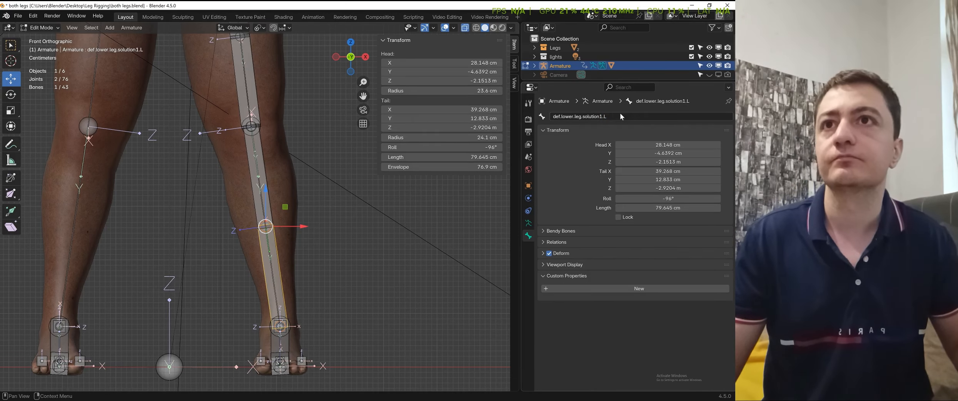
Rename the upper half of the split lower-leg bone to def.lower.leg.solution.L
click(260, 169)
click(575, 116)
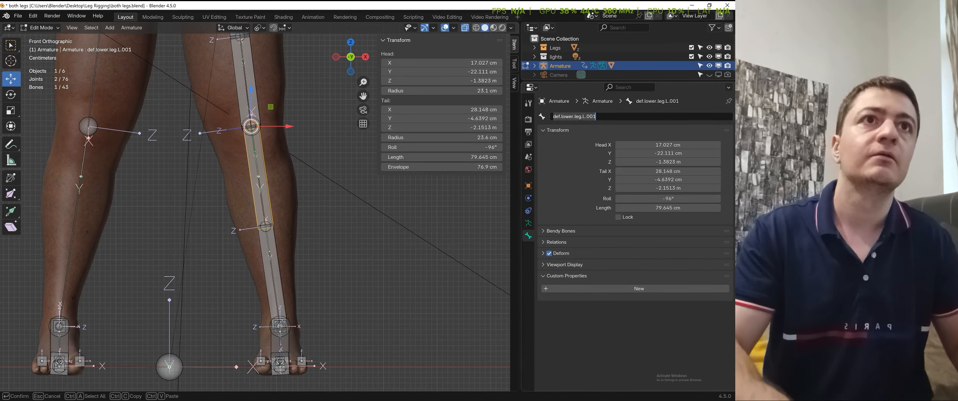
key(End)
key(BackSpace)
key(BackSpace)
key(BackSpace)
key(BackSpace)
key(BackSpace)
key(BackSpace)
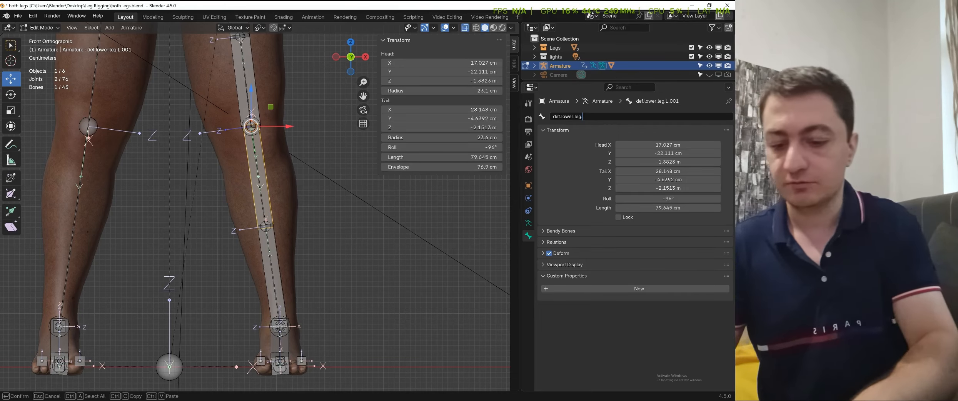
text(.solution)
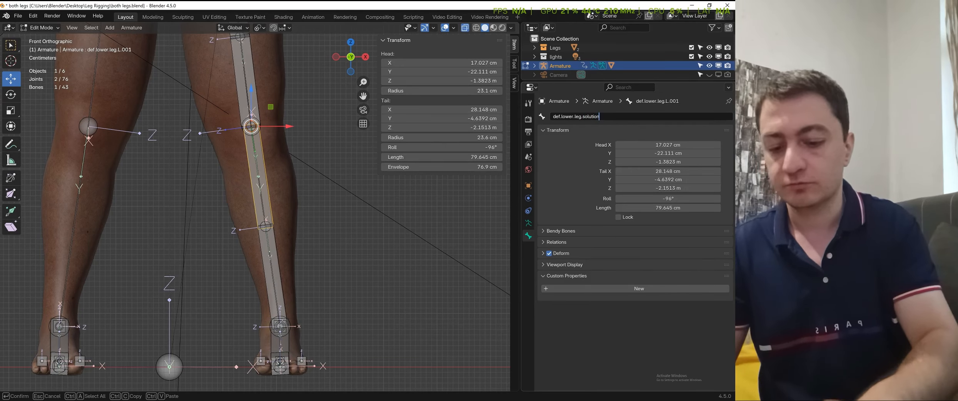
text(.L)
key(Return)
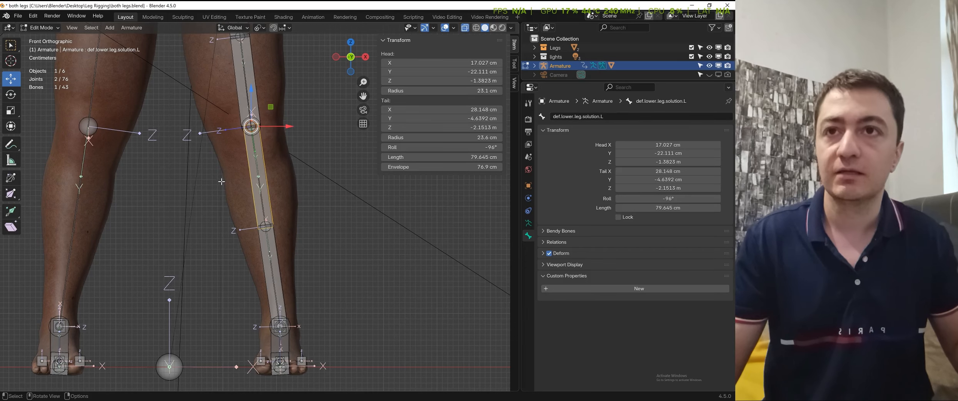
Parent def.lower.leg.solution.L and def.lower.leg.solution1.L to def.lower.leg.L with Keep Offset
scroll(277, 156, down, 1)
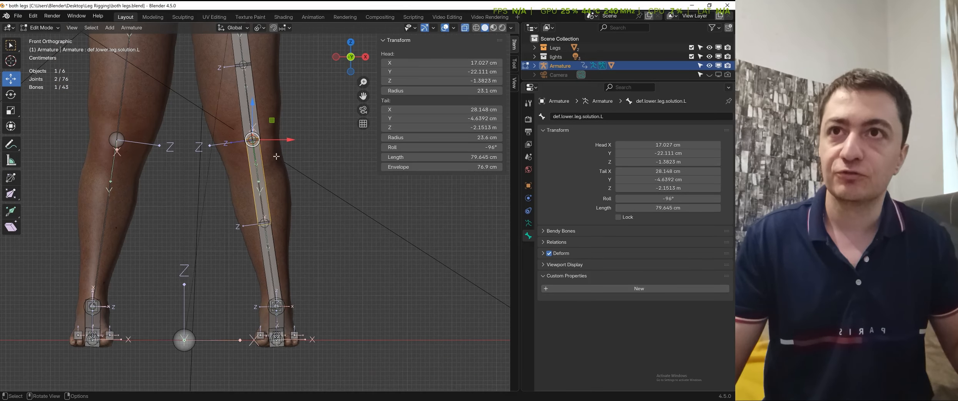
shift+click(269, 251)
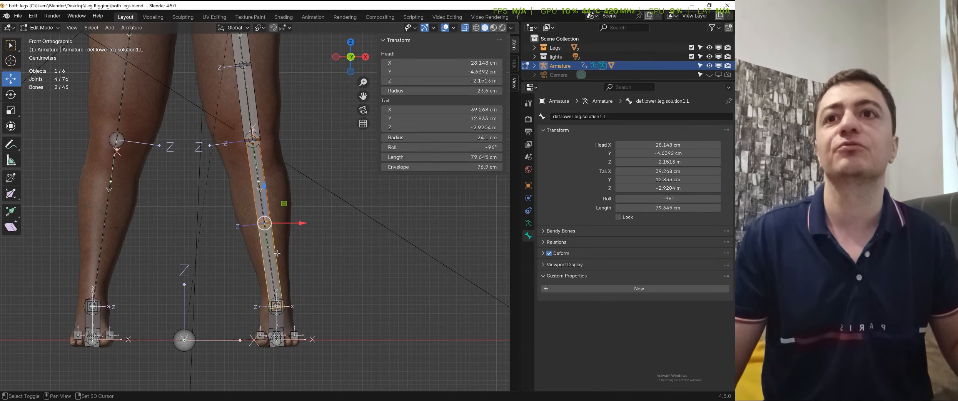
shift+click(260, 185)
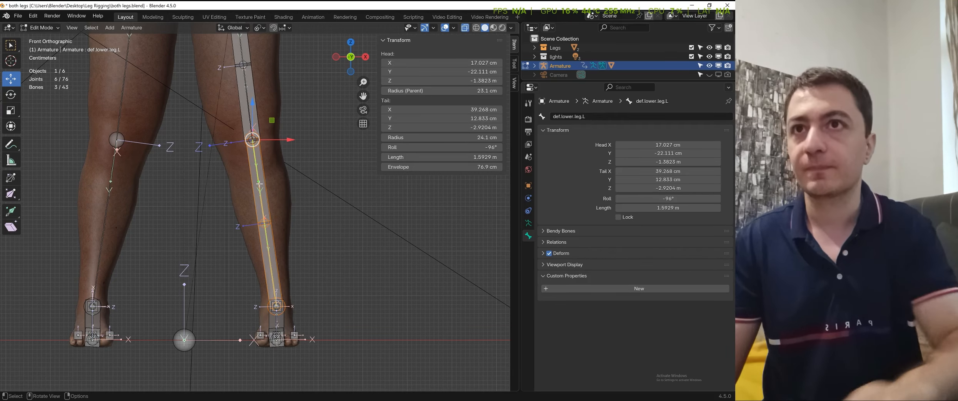
key(ctrl+p)
click(259, 183)
scroll(283, 221, down, 3)
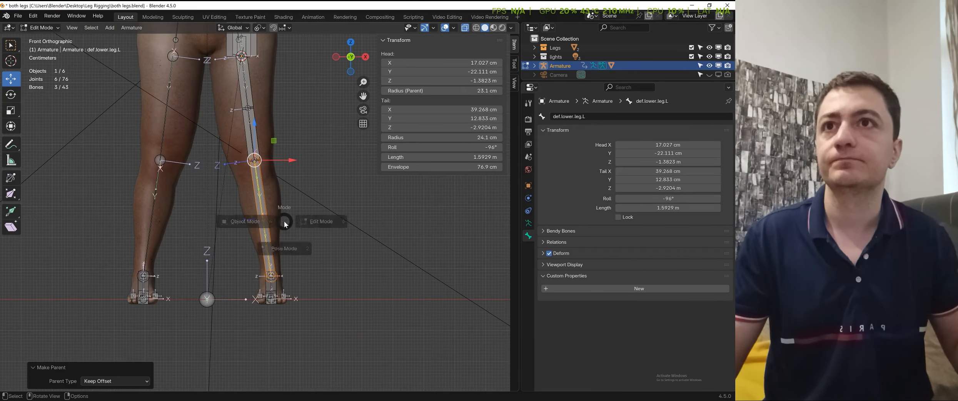
In Pose Mode, remove the Copy Location, ik Rotation, Copy Location.001 and FK Rotation constraints from def.lower.leg.solution.L
key(ctrl+Tab)
shift+middle_drag(285, 160, 285, 180)
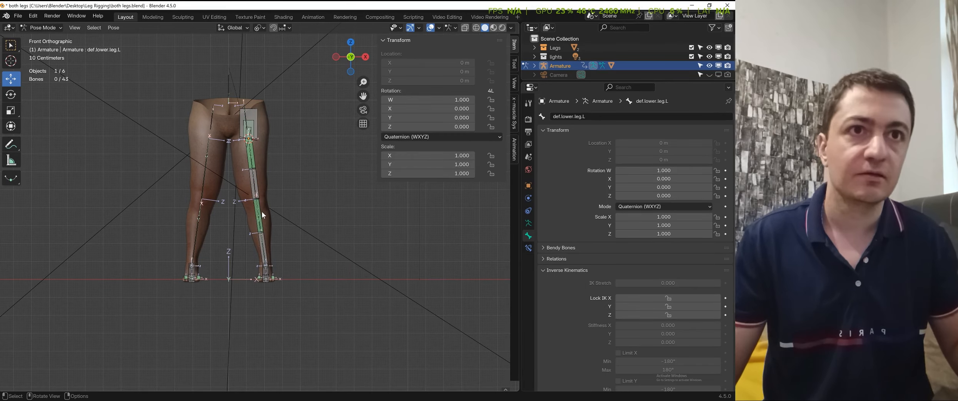
click(262, 211)
click(528, 248)
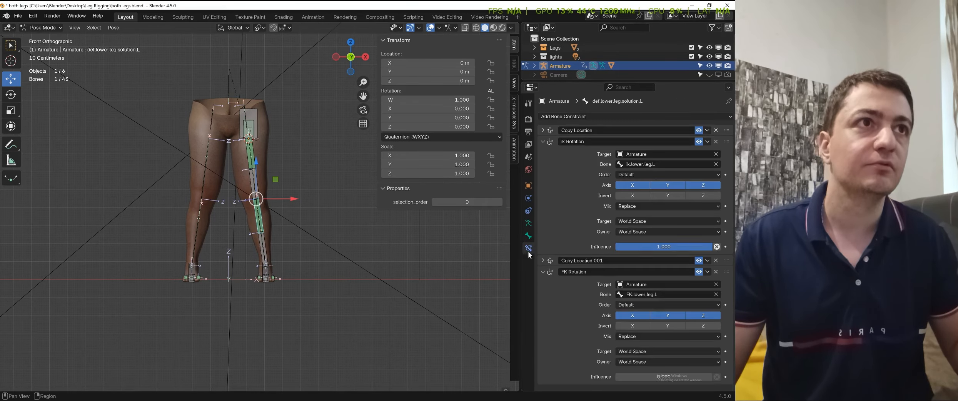
click(716, 130)
click(716, 130)
click(717, 130)
click(716, 130)
Add a Damped Track constraint to def.lower.leg.solution.L that targets def.lower.leg.solution1.L
scroll(302, 203, up, 3)
scroll(301, 206, up, 5)
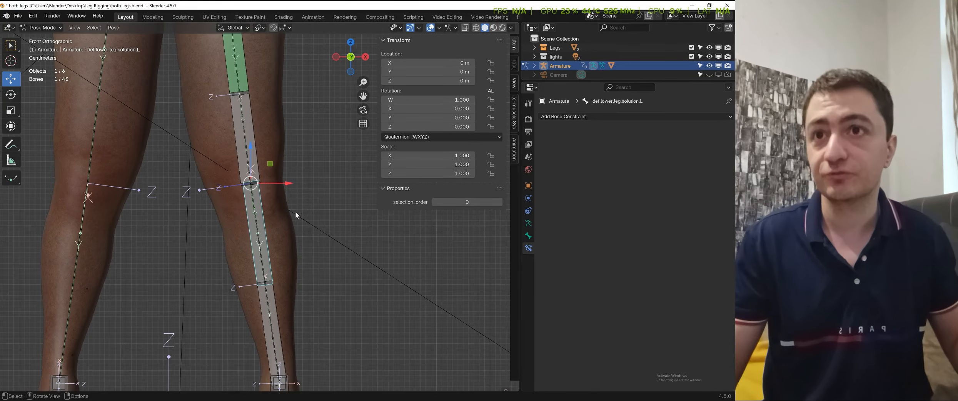
scroll(283, 250, down, 2)
shift+middle_drag(282, 256, 279, 220)
scroll(279, 220, down, 2)
click(272, 257)
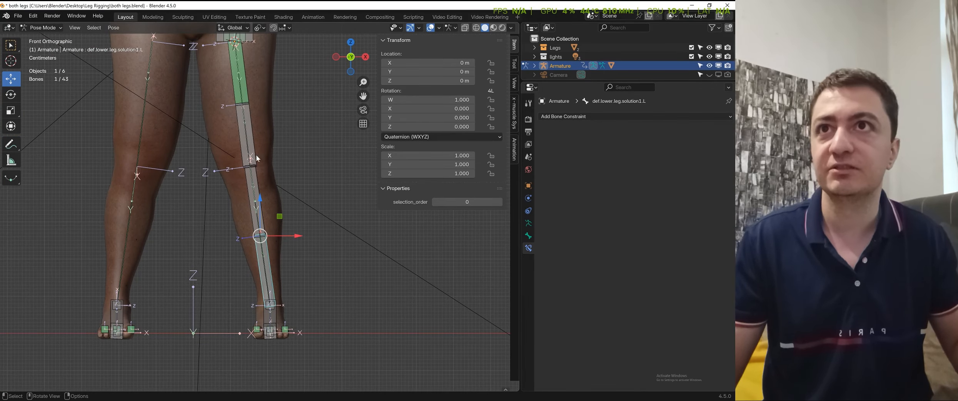
scroll(251, 111, down, 2)
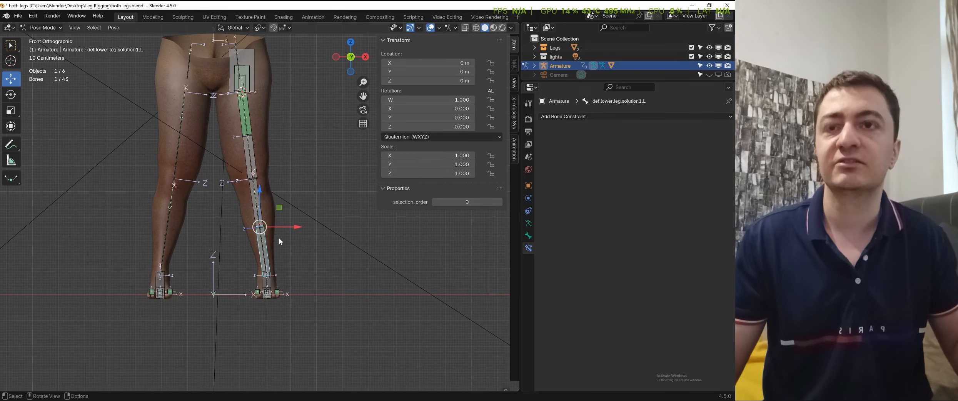
scroll(279, 239, up, 2)
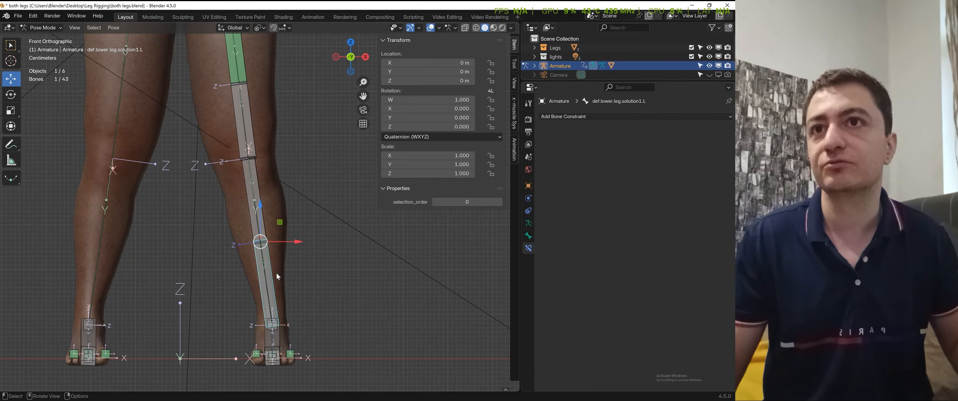
shift+click(262, 204)
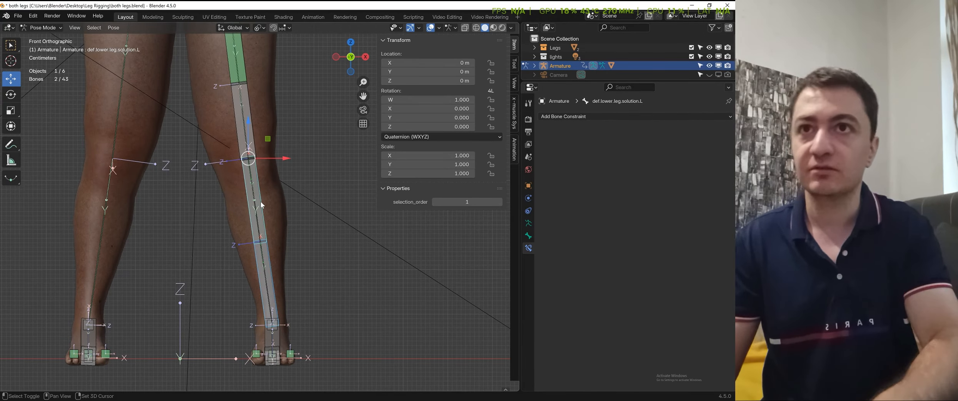
key(ctrl+p)
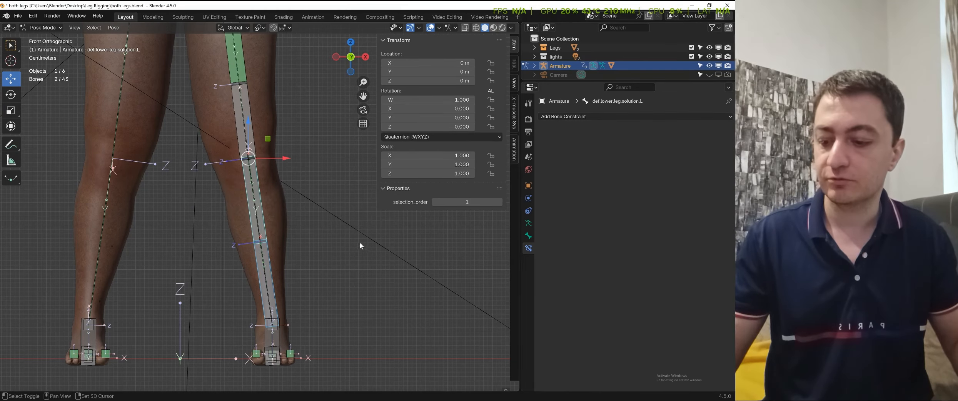
key(ctrl+shift+c)
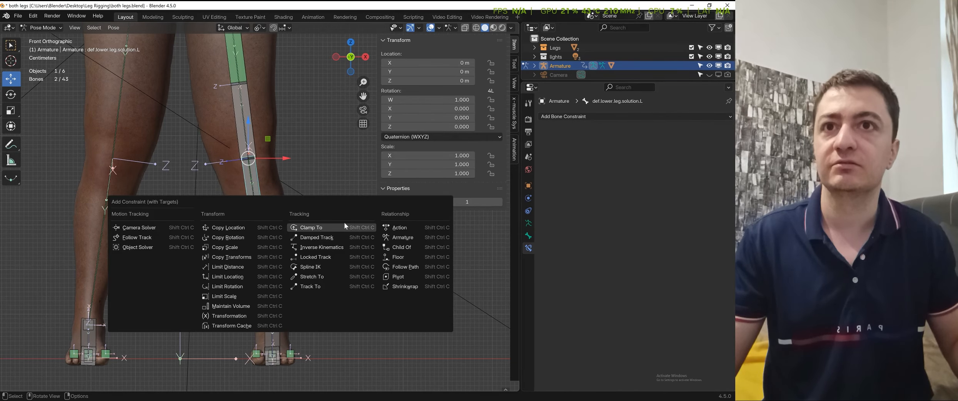
click(328, 236)
Test the tracking by trial-moving def.lower.leg.solution1.L and the lower half of the split upper-leg bone, cancelling each move
scroll(272, 214, down, 3)
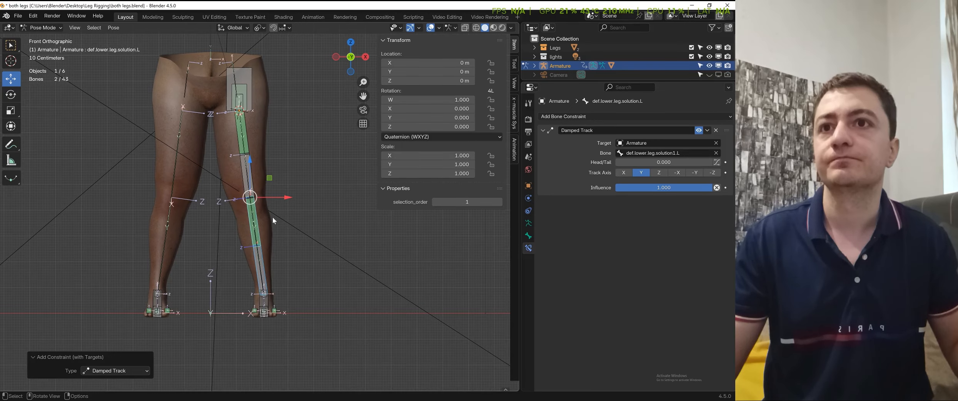
click(260, 261)
key(g)
right_click(319, 247)
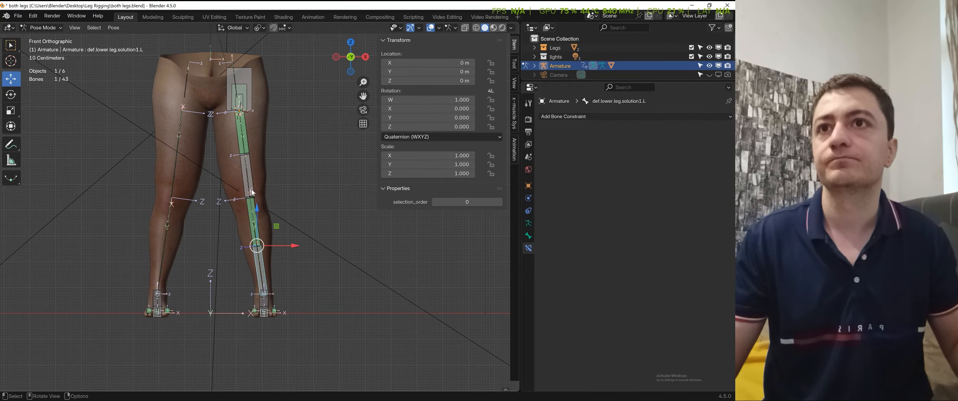
click(250, 182)
key(g)
right_click(291, 184)
Select def.upper.leg.solution.L and examine its Damped Track constraint and the left leg's solution bones from the front and at an angle
click(246, 135)
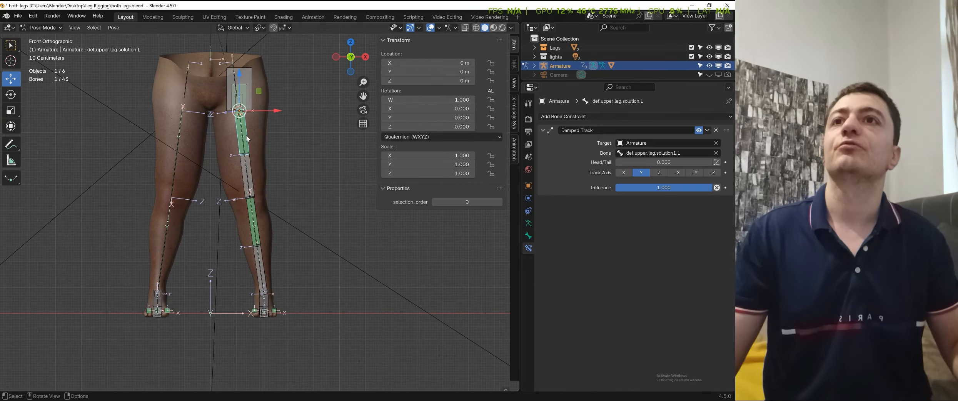
scroll(267, 146, down, 2)
middle_drag(266, 146, 229, 156)
key(KP_1)
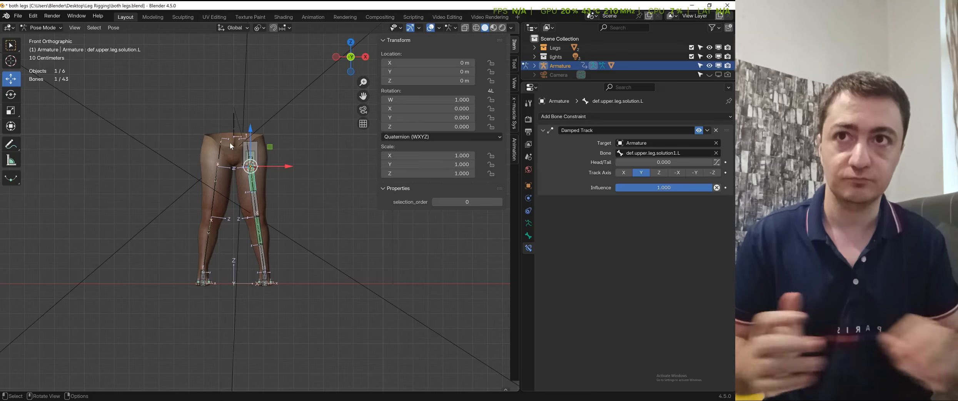
scroll(271, 226, up, 3)
middle_drag(271, 226, 245, 205)
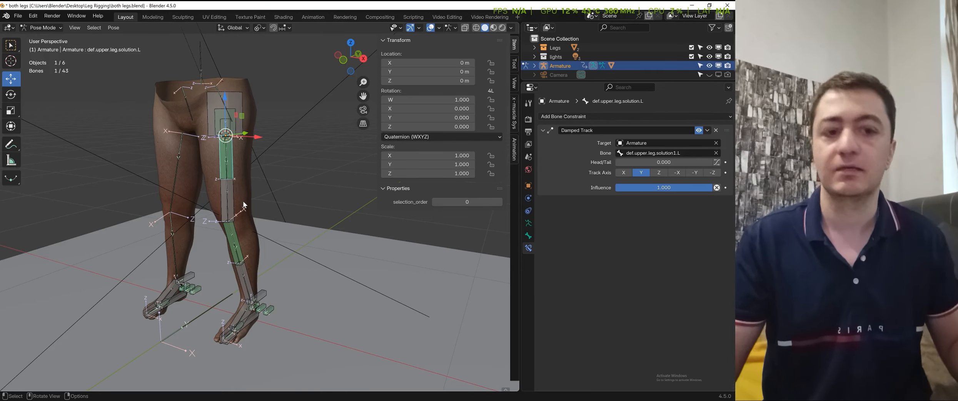
key(KP_1)
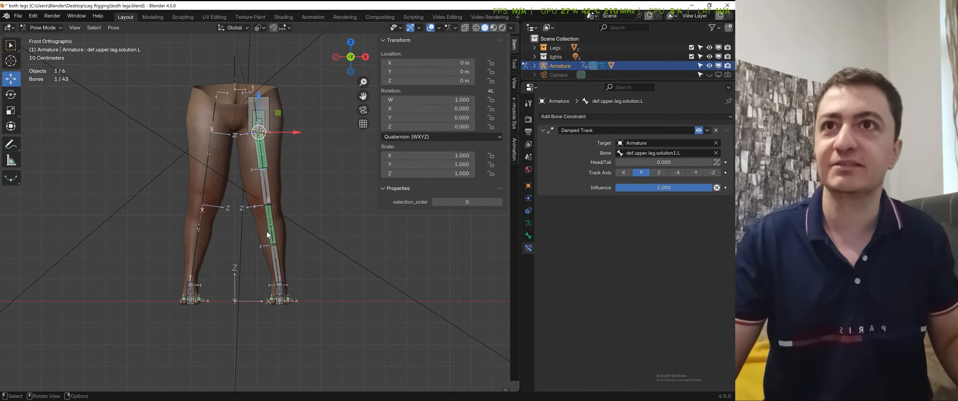
scroll(272, 230, up, 1)
scroll(276, 221, down, 1)
shift+middle_drag(265, 176, 257, 197)
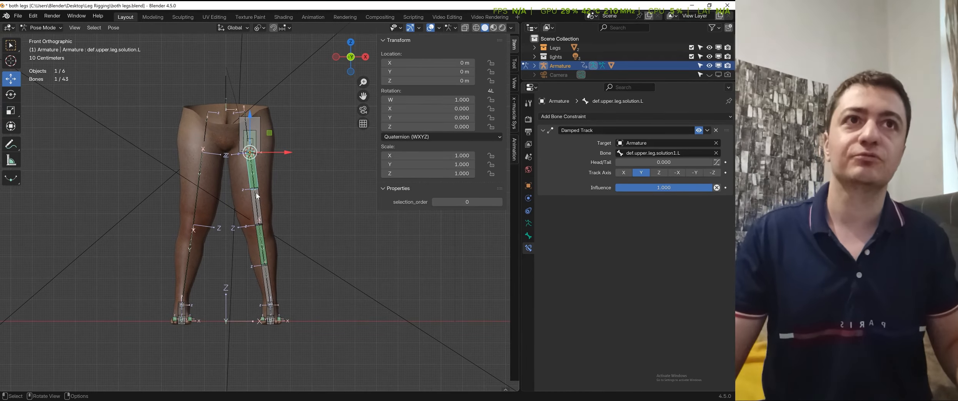